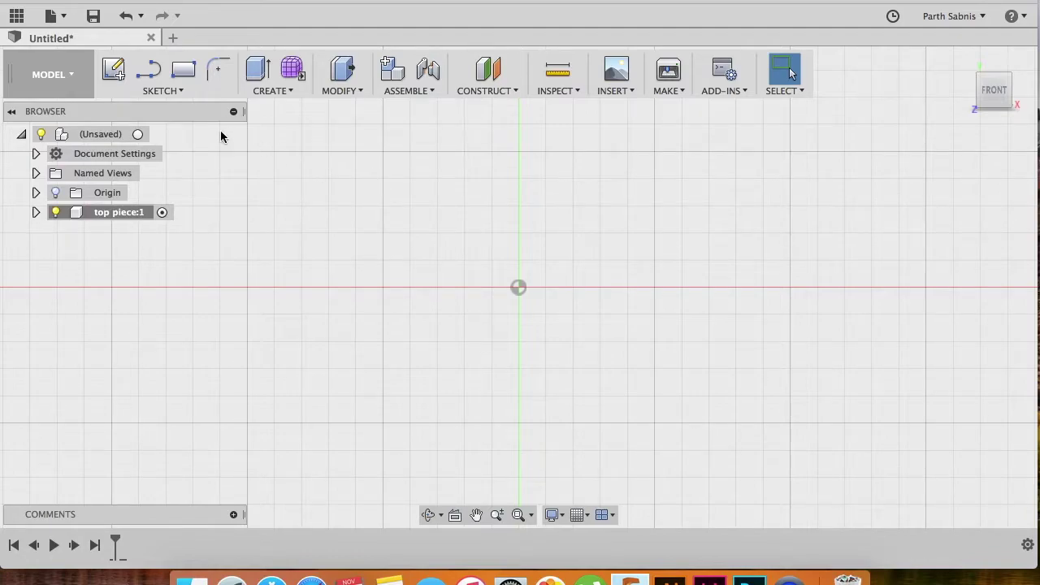
# - Close the current design without saving and create an empty, activated component named "top piece" in the new one
pyautogui.click(151, 39)
pyautogui.click(709, 311)
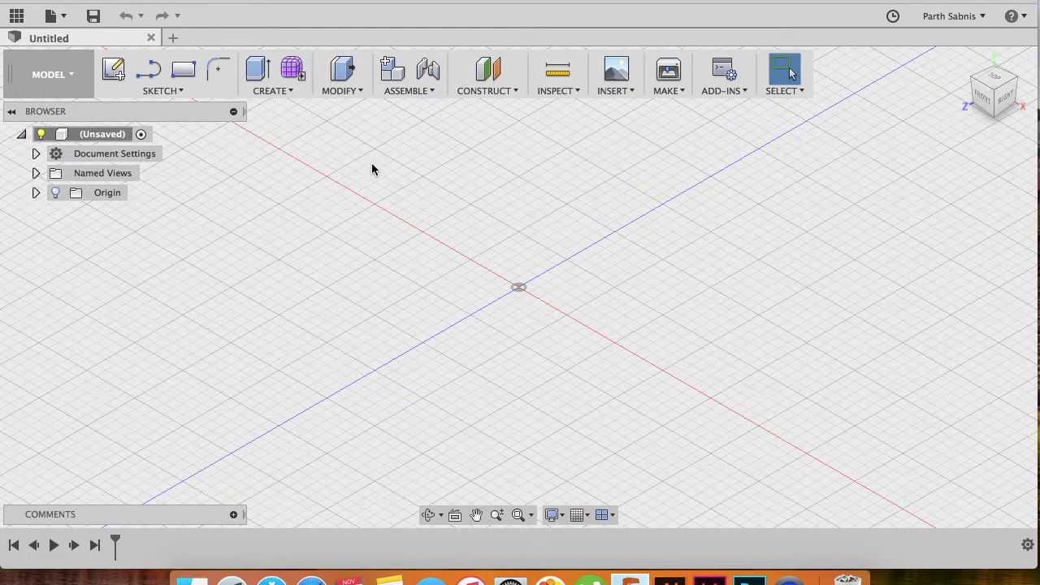
pyautogui.click(393, 70)
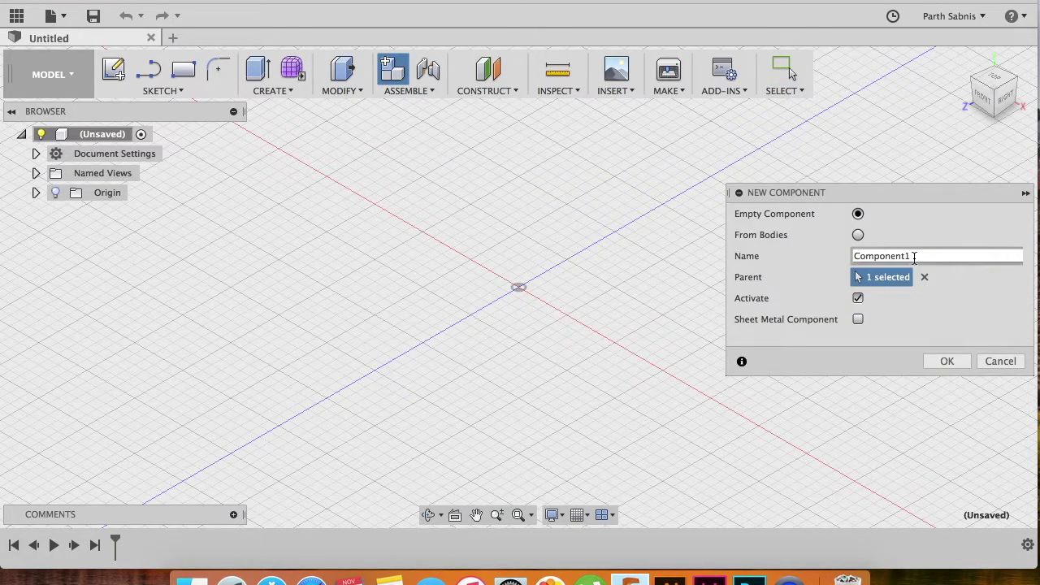
pyautogui.moveTo(915, 256); pyautogui.dragTo(783, 259)
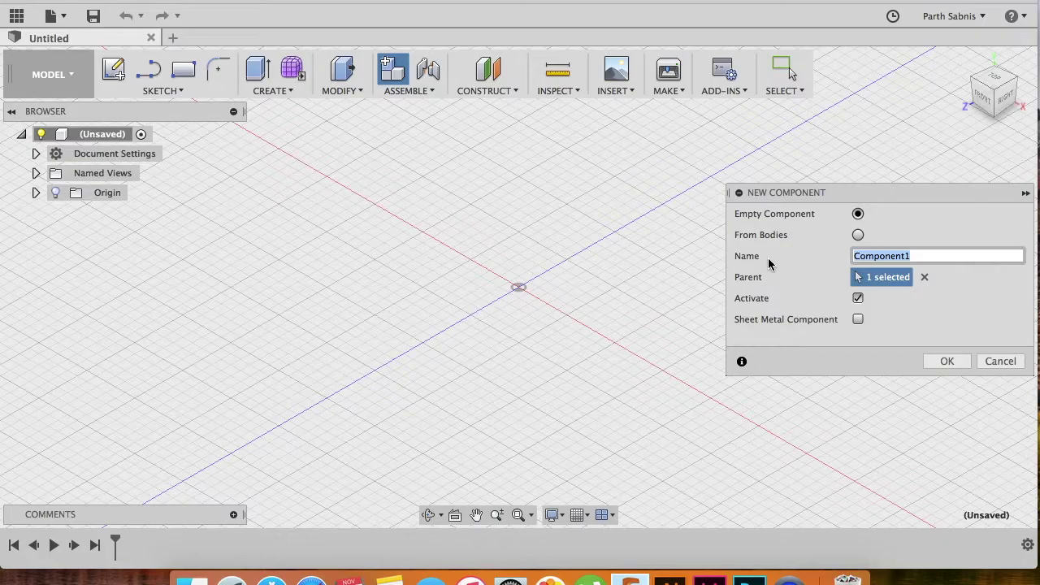
pyautogui.write('top piece')
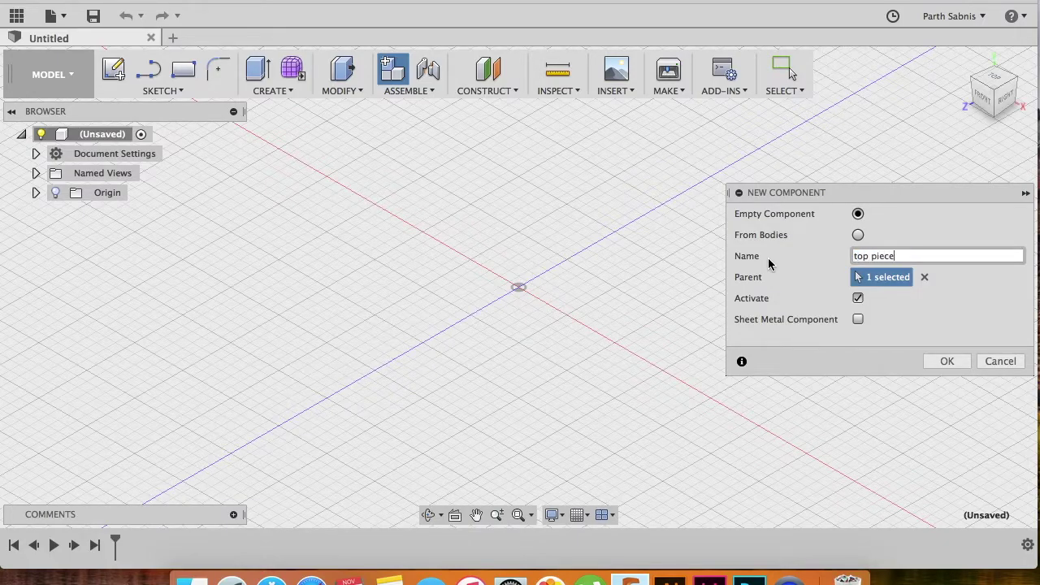
pyautogui.click(947, 361)
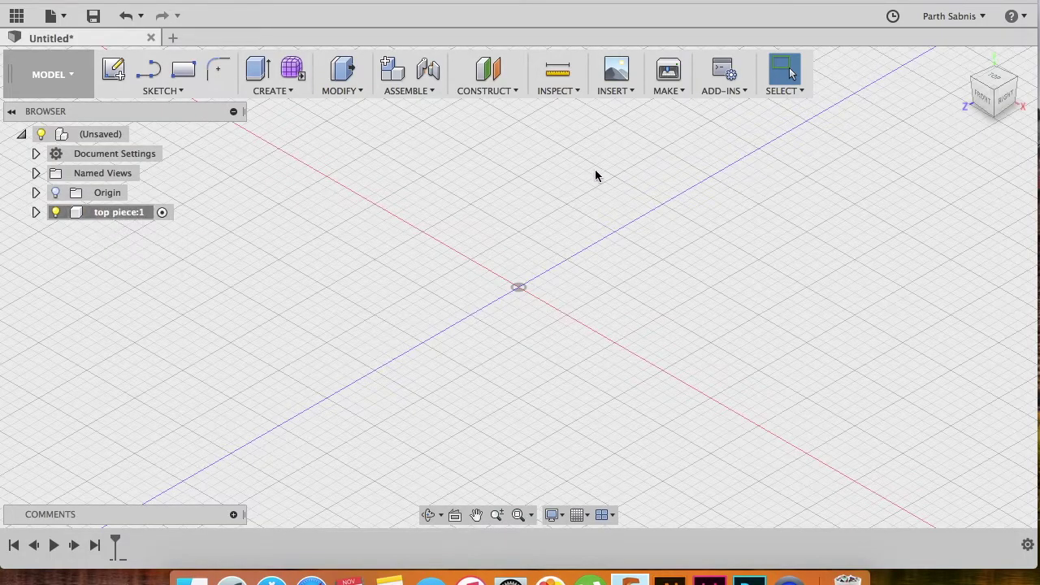
# - On the front plane, sketch a 60 mm diameter circle centred on the origin and place its dimension outside the circle
pyautogui.click(984, 102)
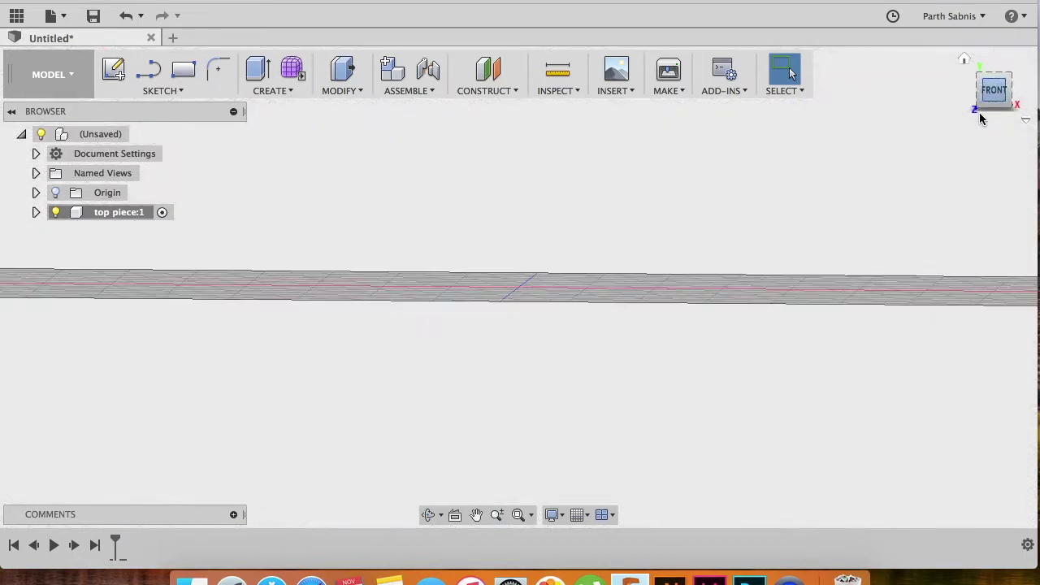
pyautogui.click(117, 74)
pyautogui.click(553, 245)
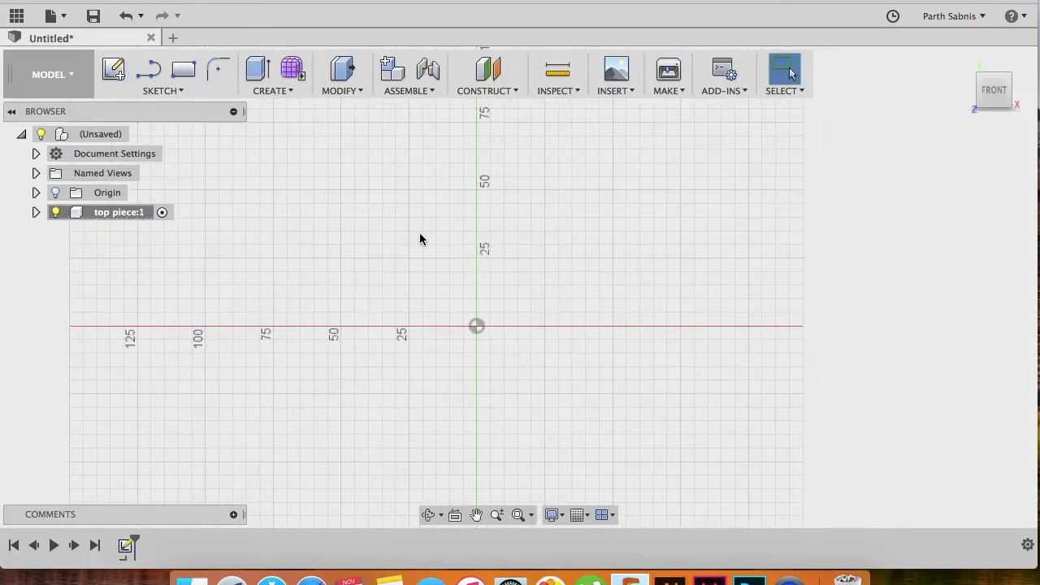
pyautogui.click(187, 96)
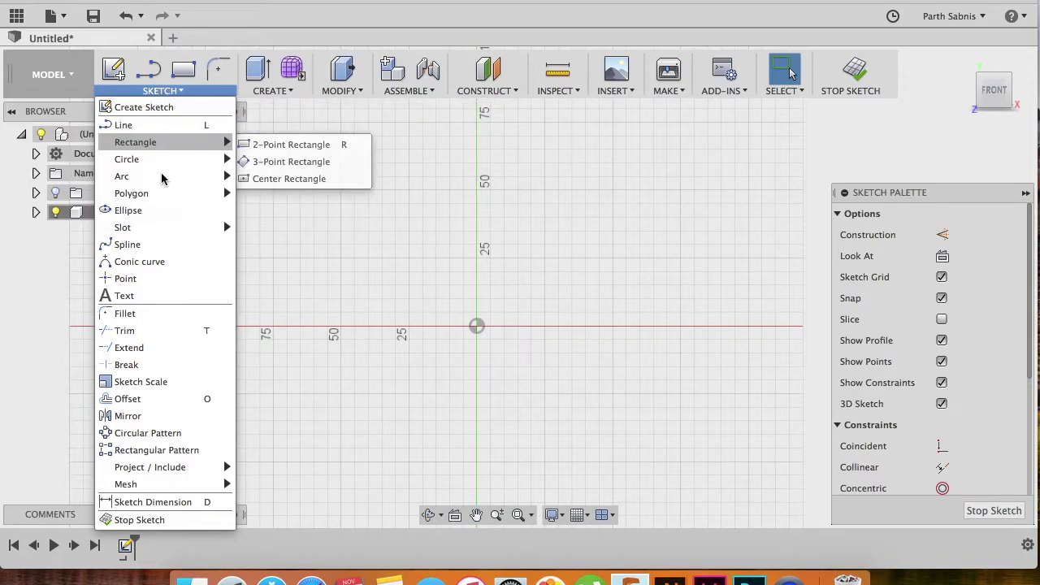
pyautogui.moveTo(172, 161)
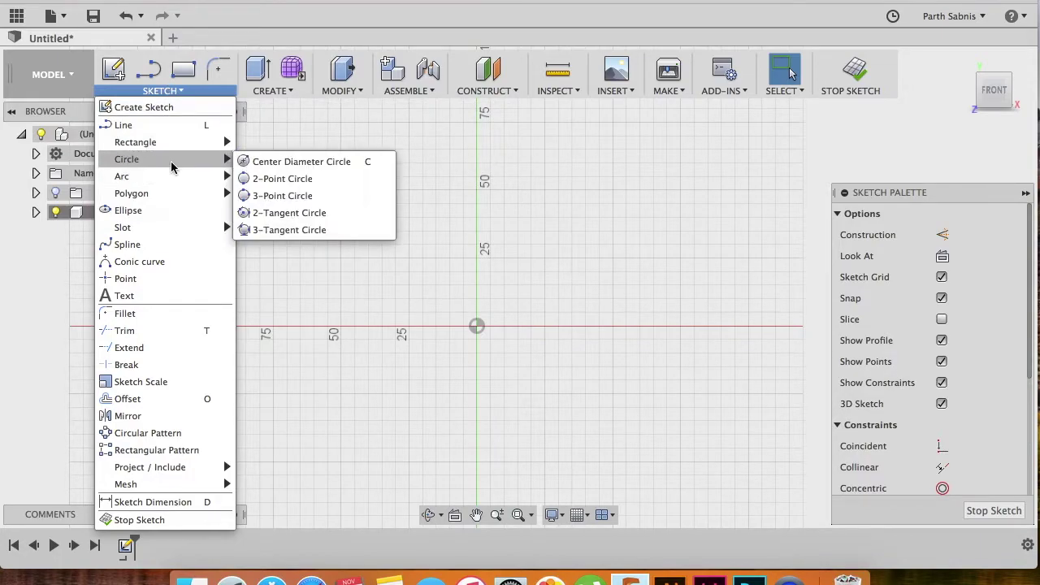
pyautogui.click(305, 166)
pyautogui.click(476, 326)
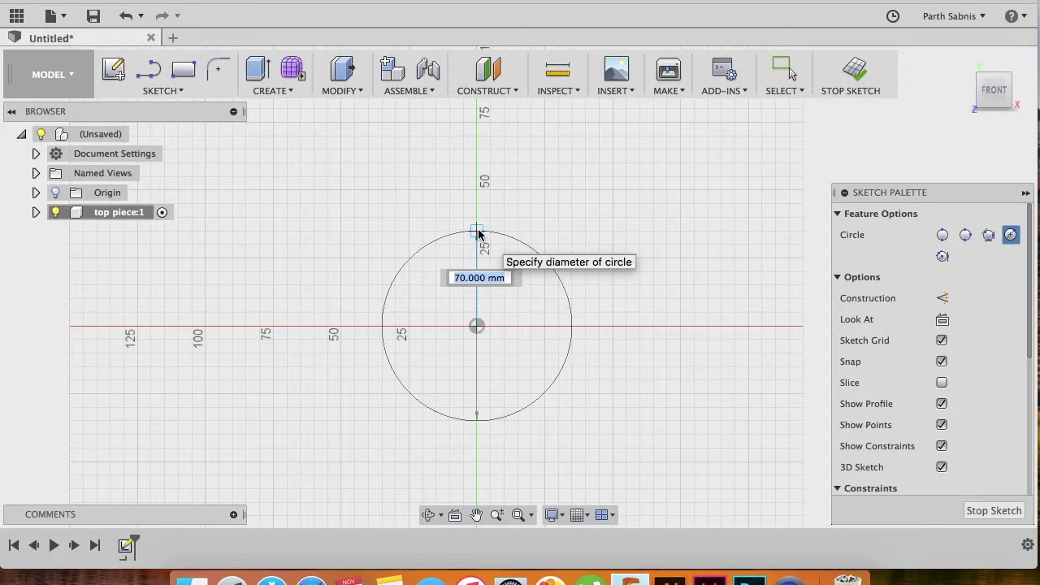
pyautogui.write('60')
pyautogui.press('Tab')
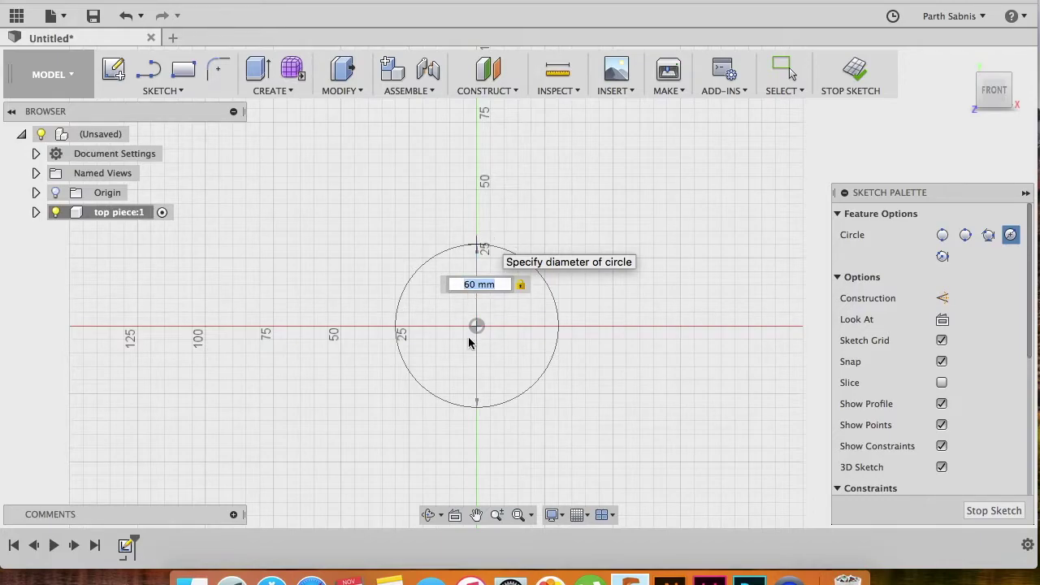
pyautogui.press('Return')
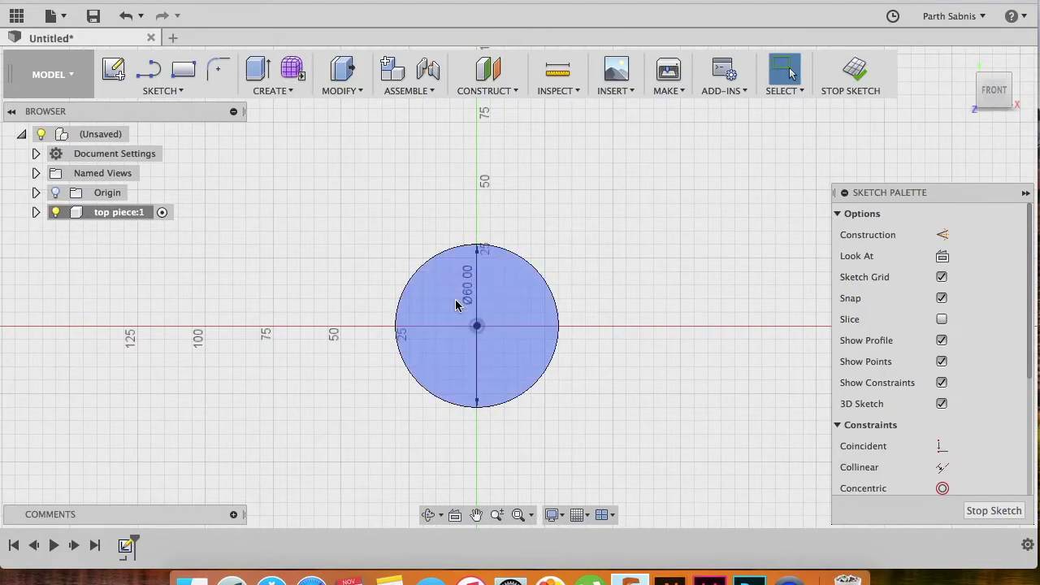
pyautogui.moveTo(461, 298)
pyautogui.mouseDown()
pyautogui.moveTo(346, 380)
pyautogui.moveTo(353, 413)
pyautogui.moveTo(363, 413)
pyautogui.moveTo(352, 413)
pyautogui.mouseUp()
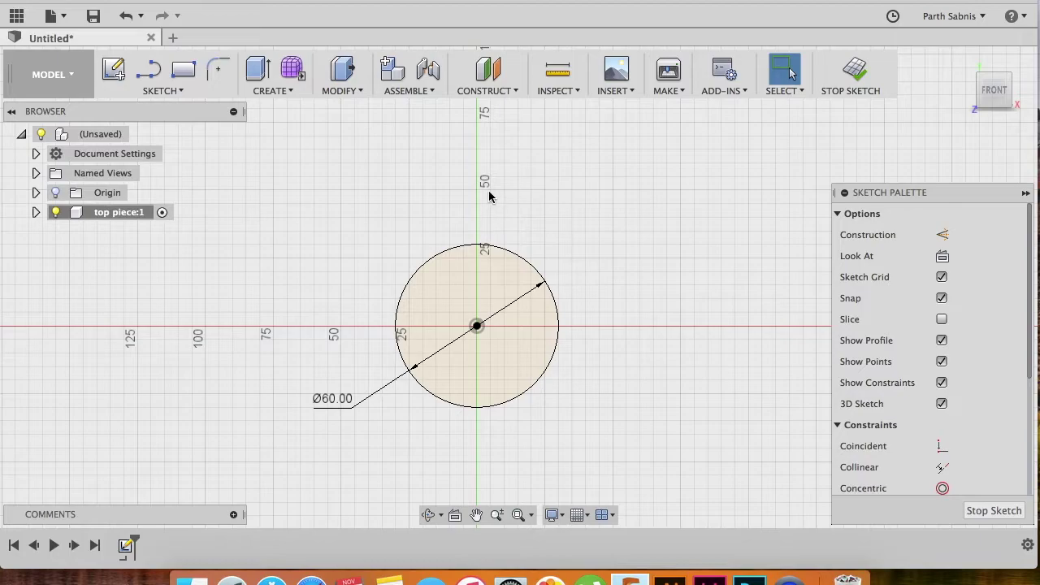
# - Draw a vertical line about 15 mm long from the circle's top point down toward its centre
pyautogui.click(149, 78)
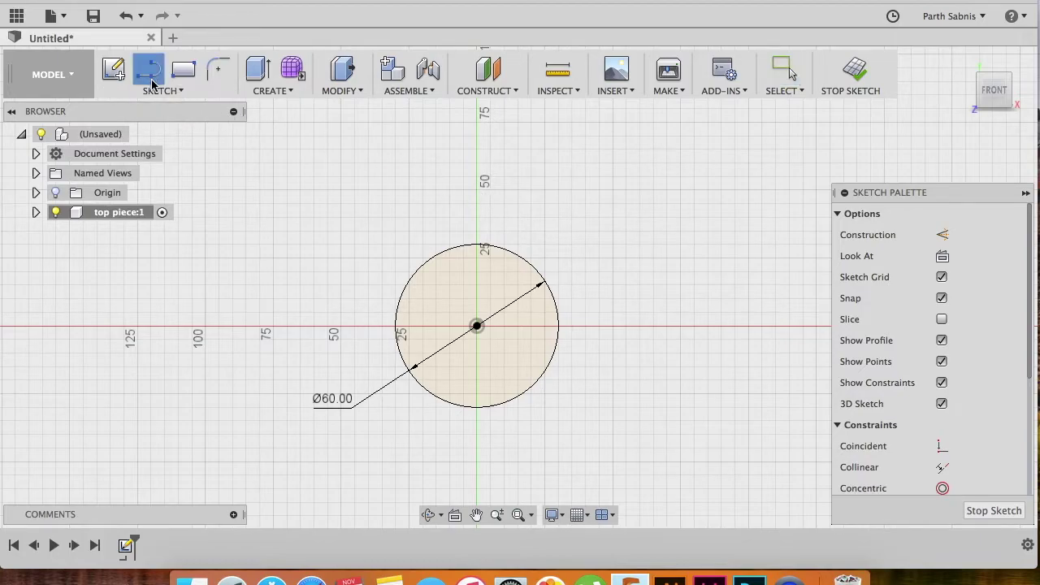
pyautogui.click(477, 246)
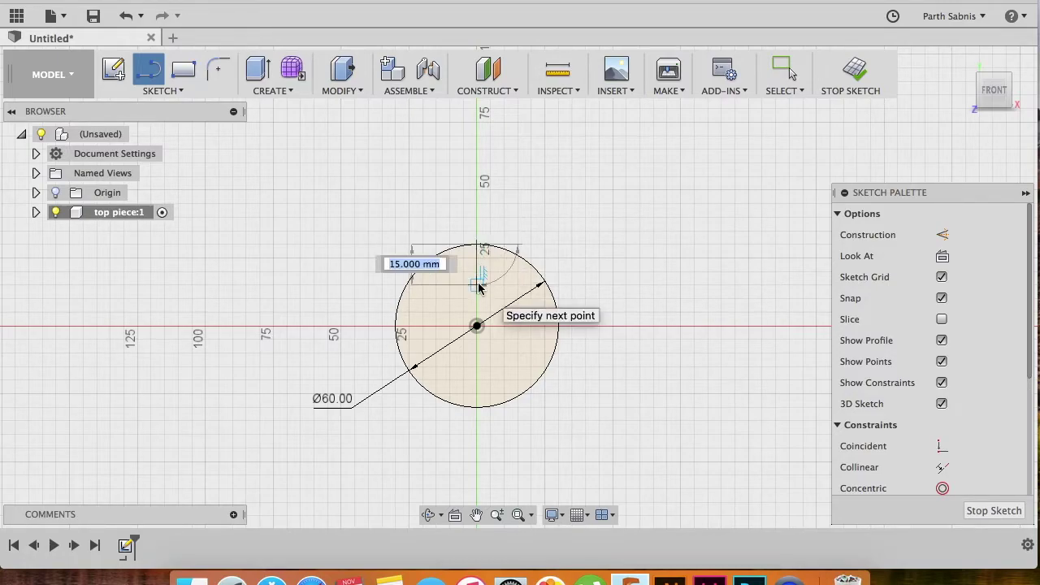
pyautogui.write('25')
pyautogui.click(478, 286)
pyautogui.press('Escape')
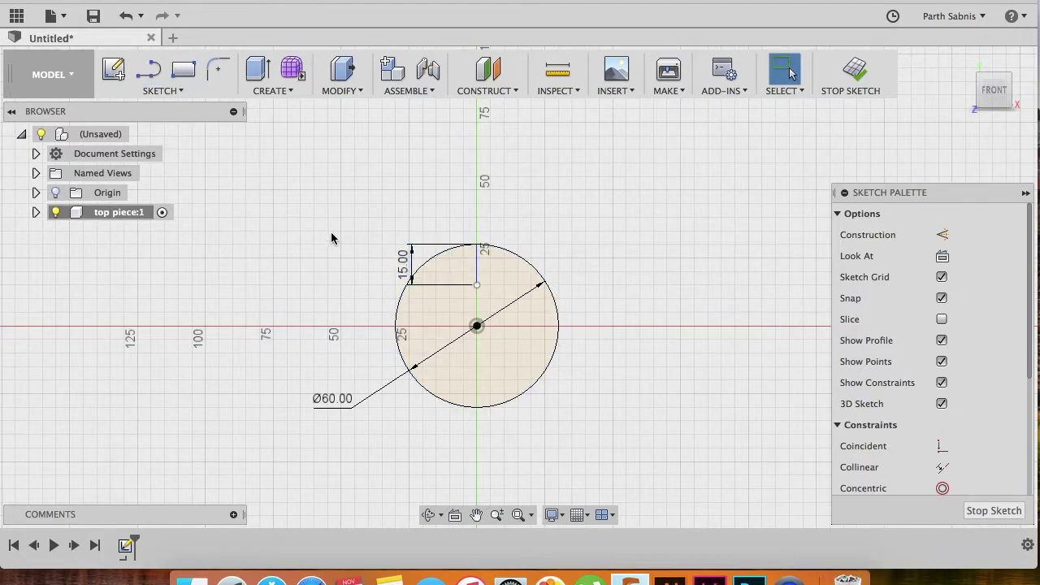
# - Set the vertical line's length dimension to 25 mm
pyautogui.press('d')
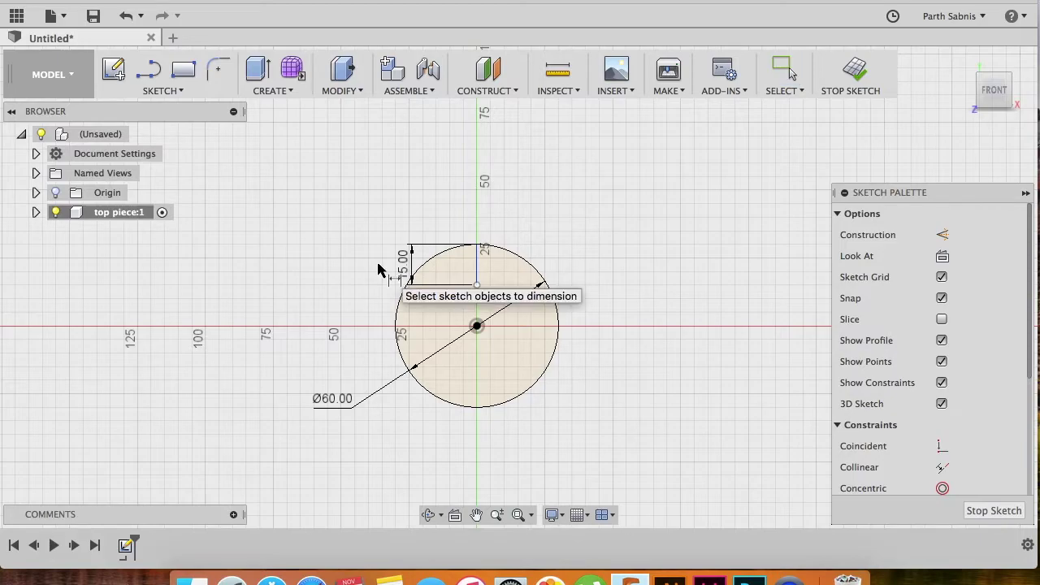
pyautogui.doubleClick(407, 265)
pyautogui.write('25')
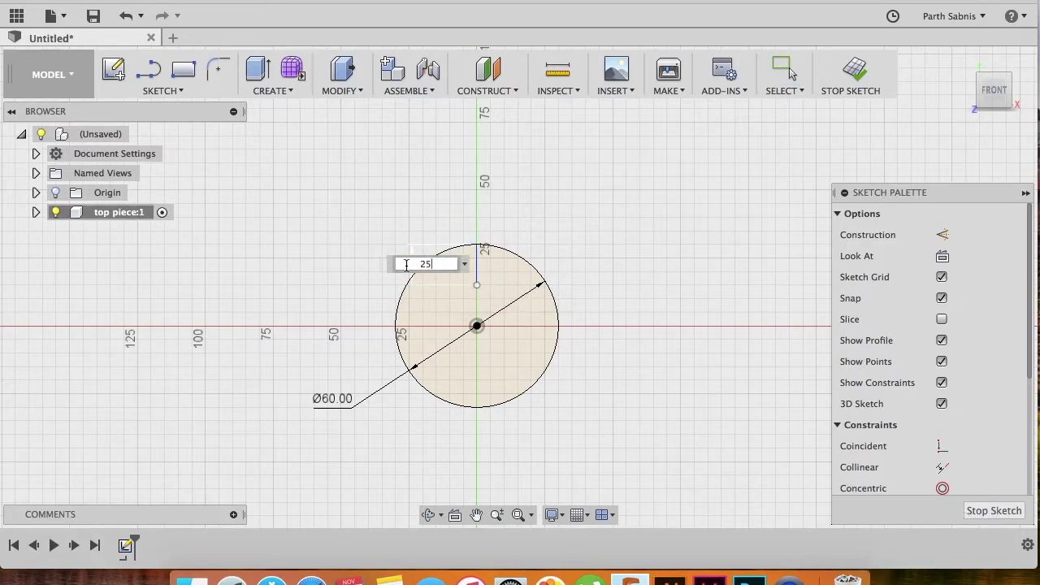
pyautogui.press('Return')
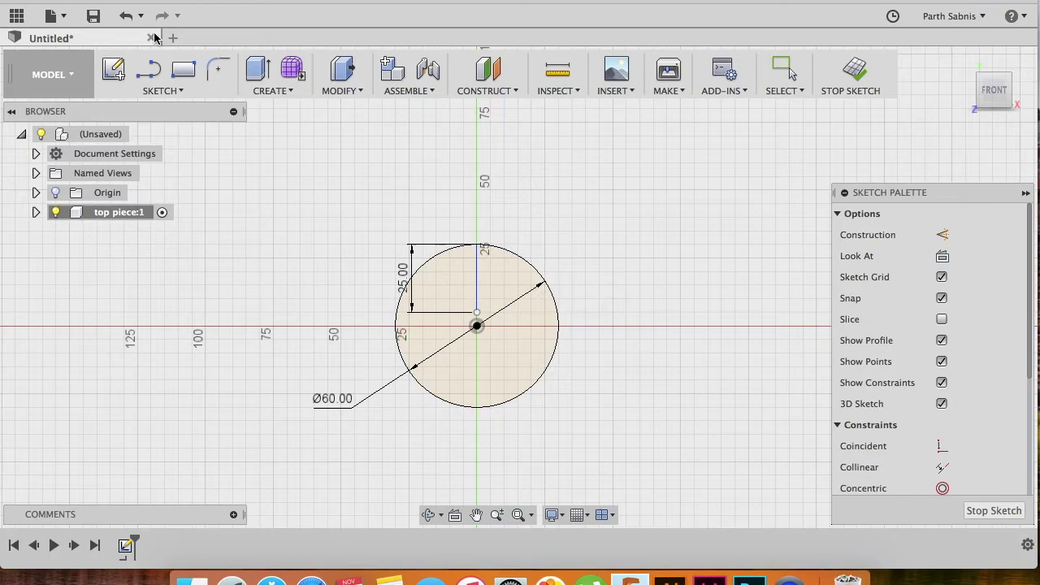
# - Draw a horizontal line from the vertical line's lower end to the right side of the circle
pyautogui.click(157, 75)
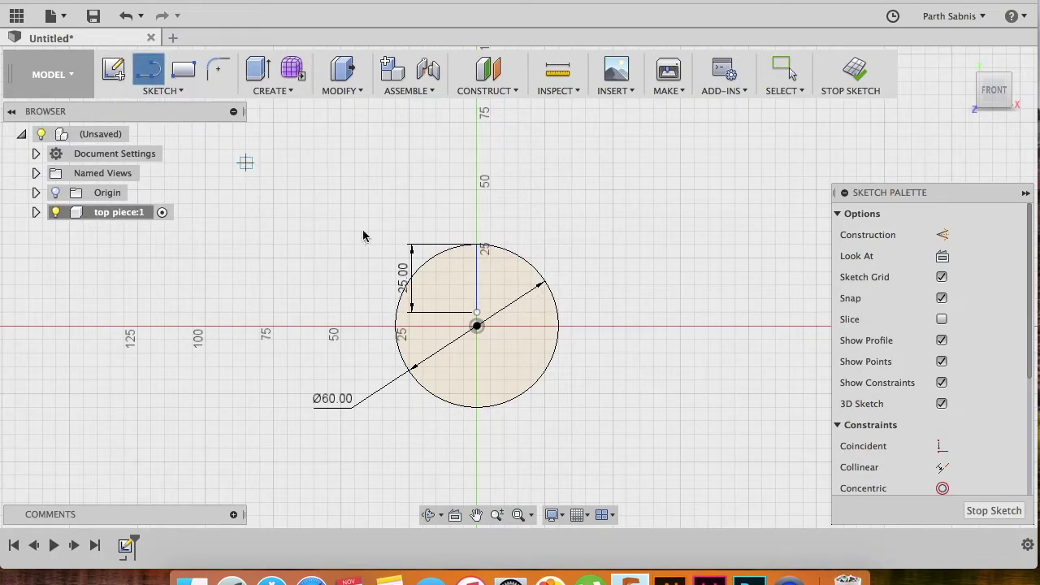
pyautogui.click(478, 313)
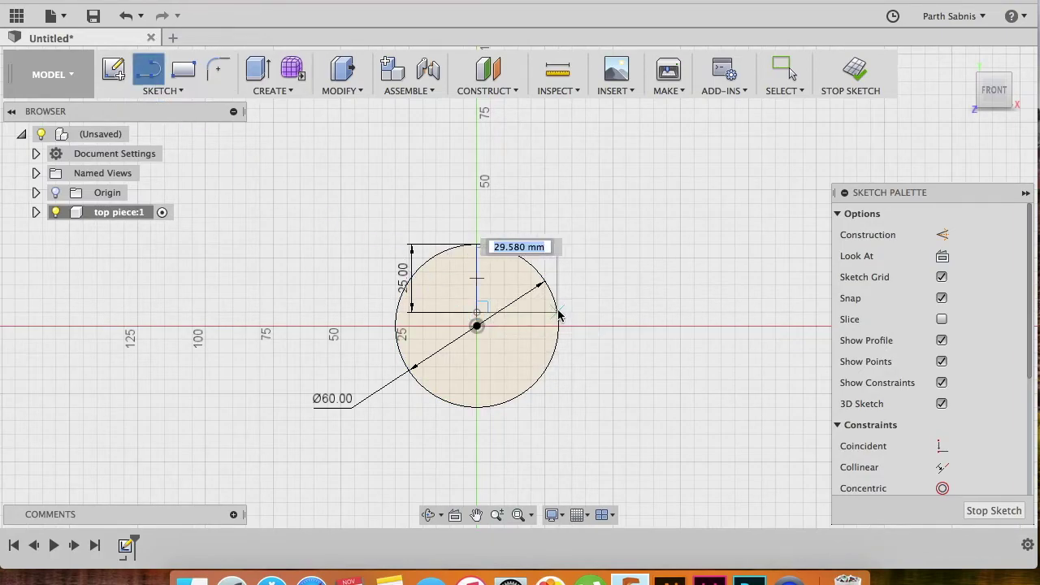
pyautogui.doubleClick(558, 313)
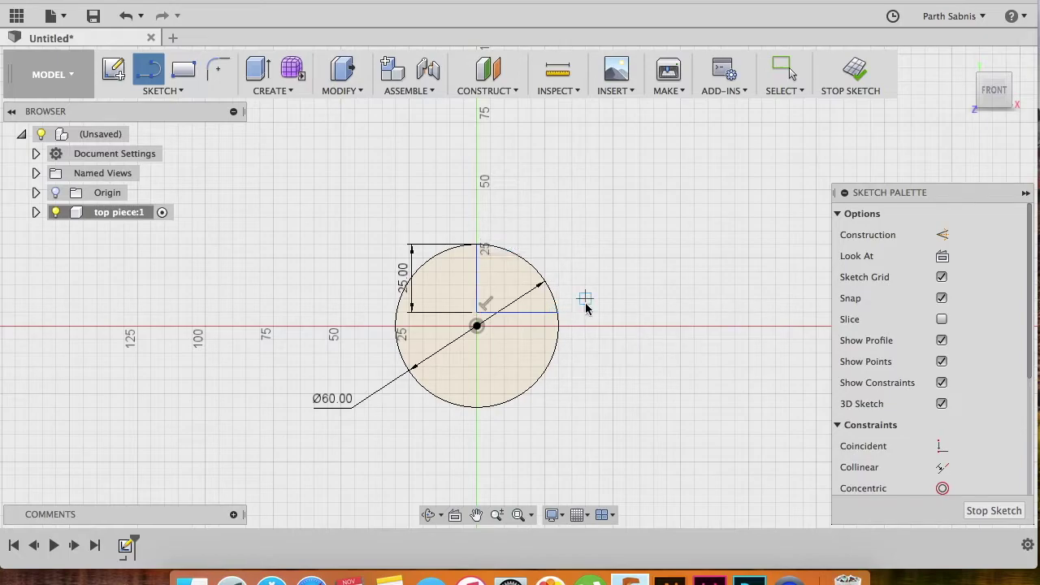
pyautogui.press('Escape')
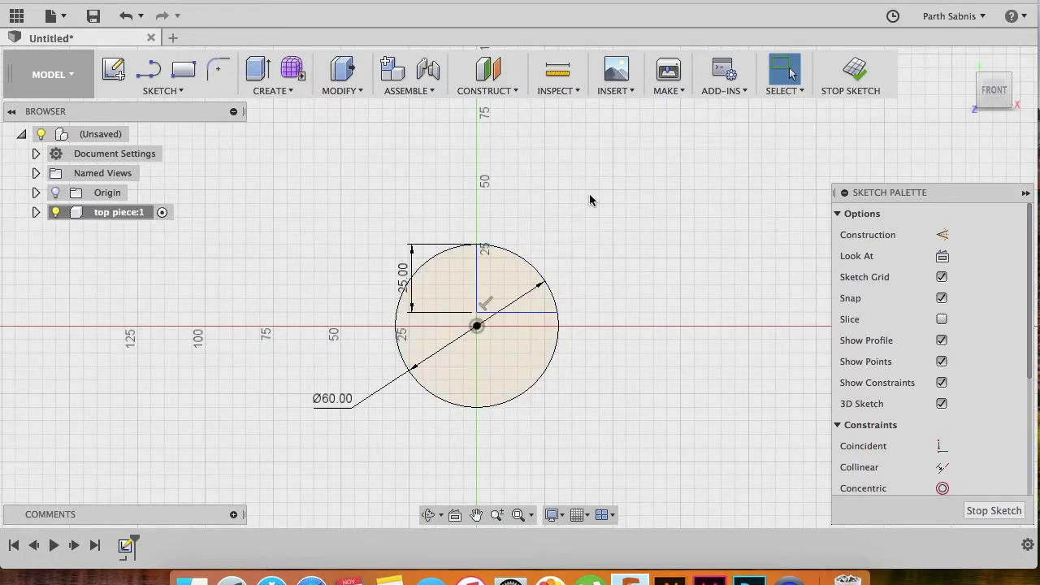
# - Trim away the circle outside the upper-right section enclosed by the two lines, and finish the sketch
pyautogui.press('t')
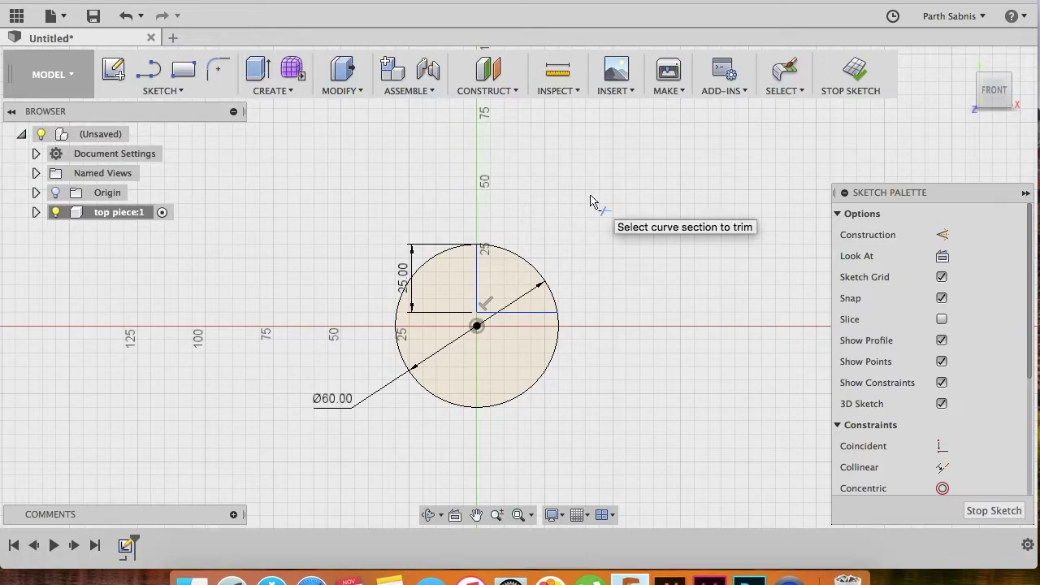
pyautogui.click(178, 92)
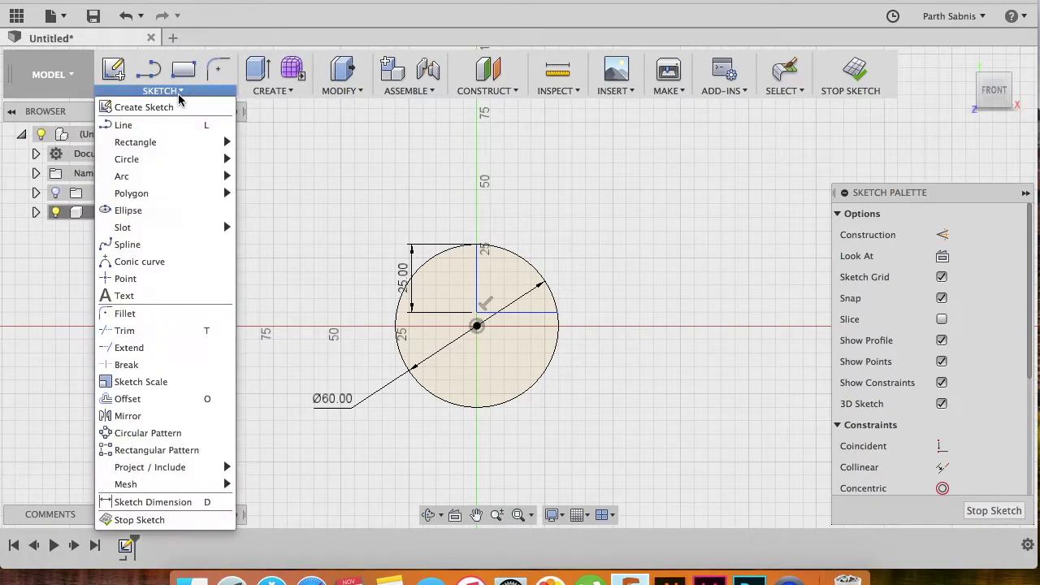
pyautogui.click(400, 310)
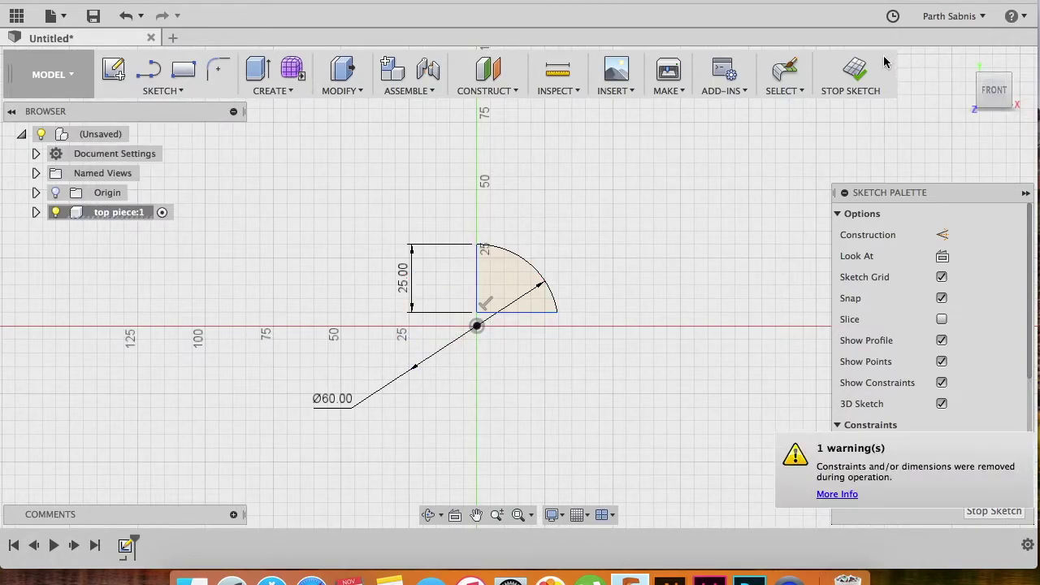
pyautogui.click(851, 71)
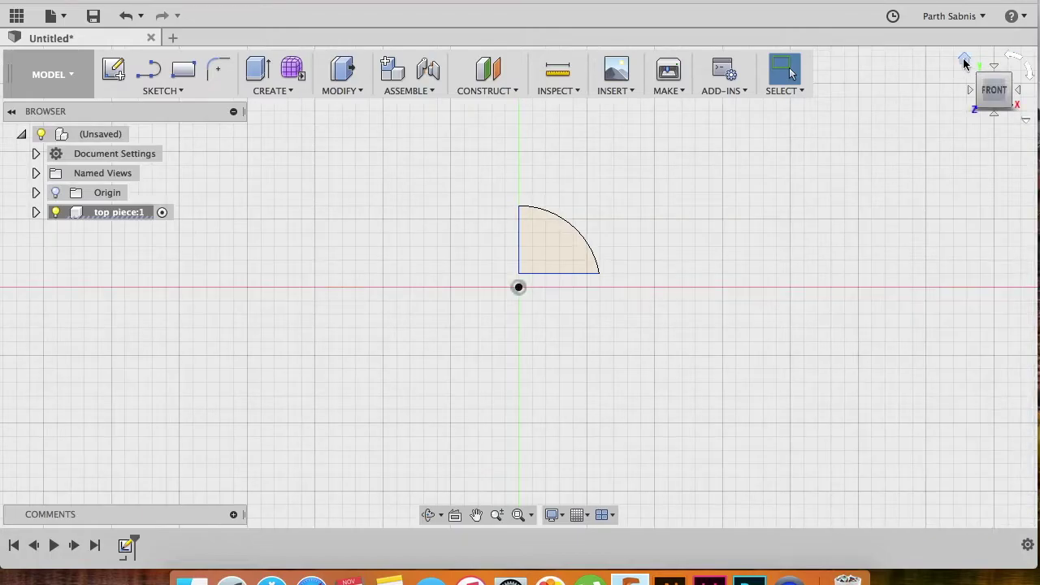
# - Revolve the quarter-dome profile 360 degrees around its vertical line as a new body
pyautogui.click(964, 60)
pyautogui.scroll(5, 737, 191)
pyautogui.scroll(-5, 674, 213)
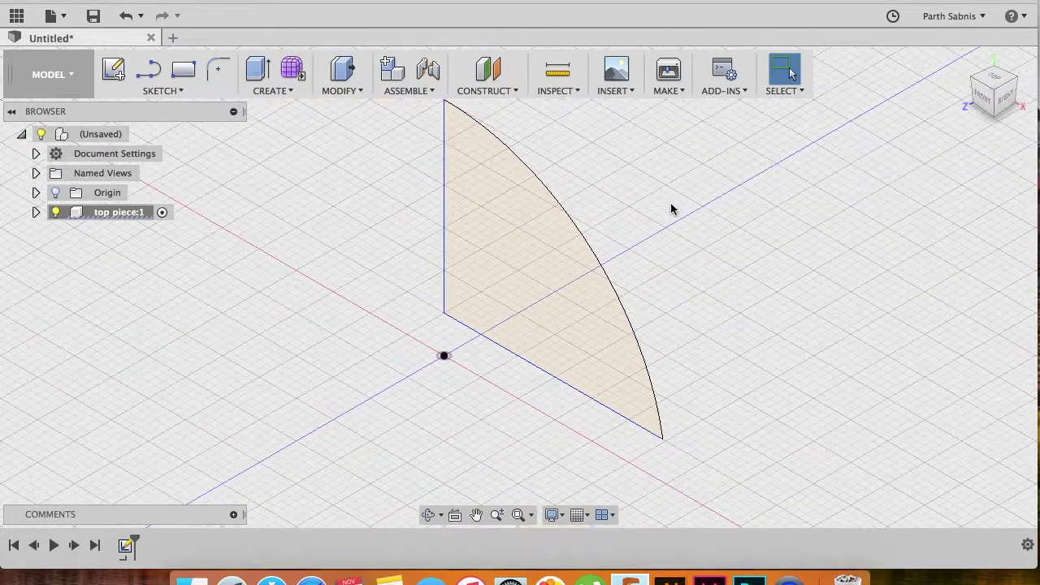
pyautogui.moveTo(673, 190); pyautogui.dragTo(674, 232, button='middle')
pyautogui.scroll(-1, 645, 233)
pyautogui.scroll(-2, 646, 233)
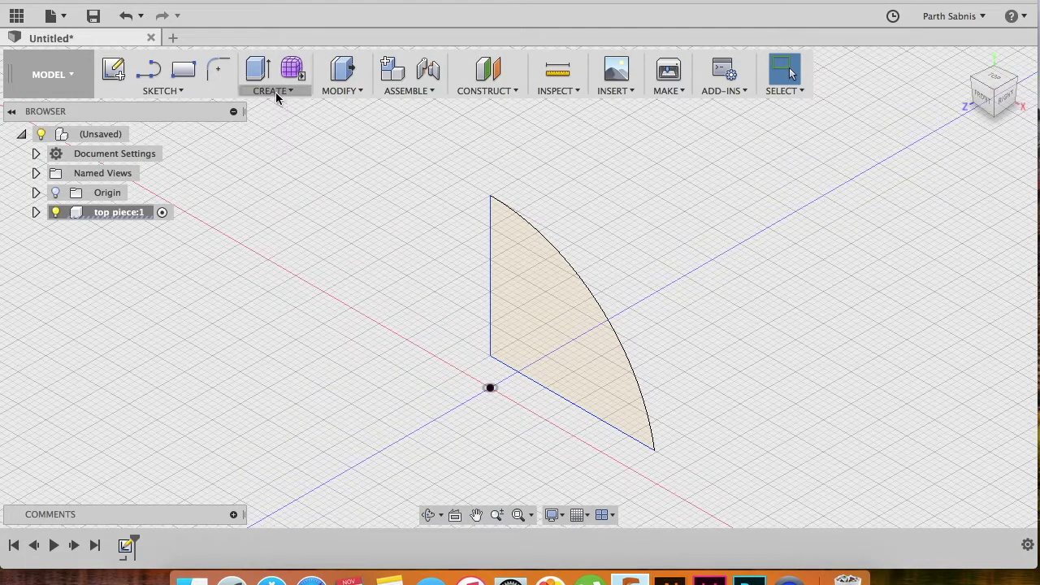
pyautogui.click(278, 96)
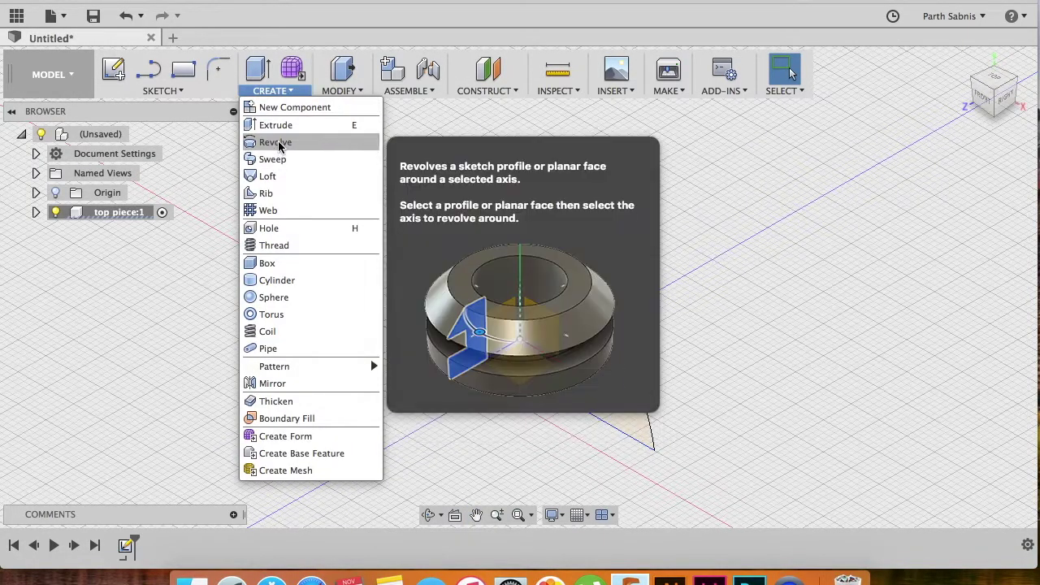
pyautogui.click(276, 142)
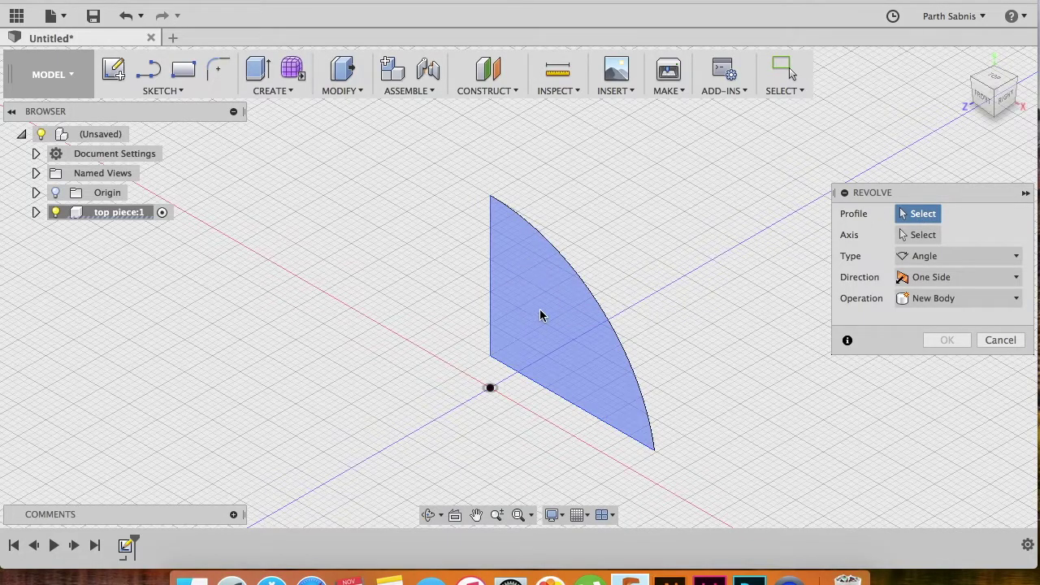
pyautogui.click(542, 316)
pyautogui.click(925, 236)
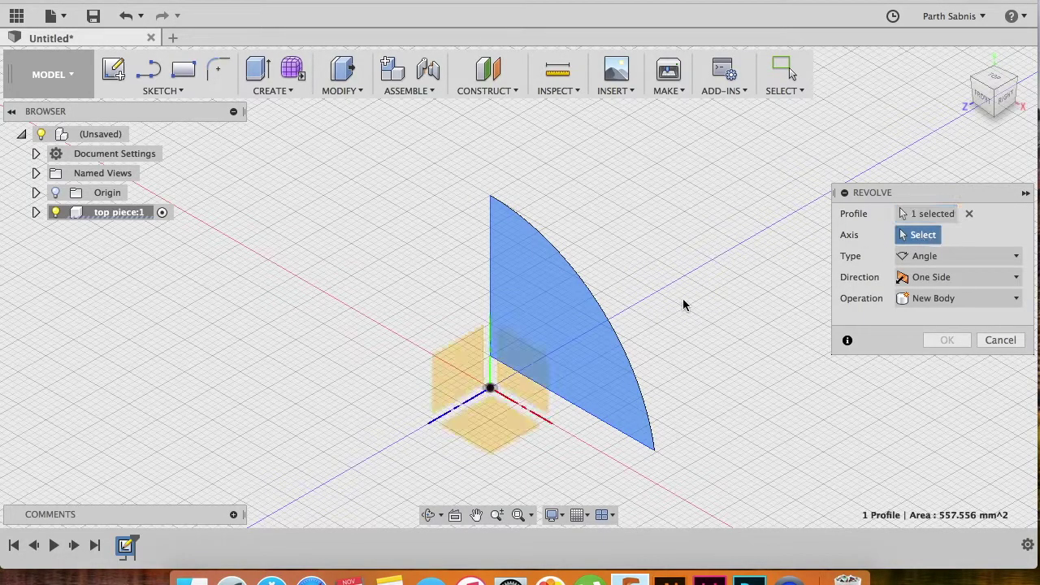
pyautogui.click(492, 353)
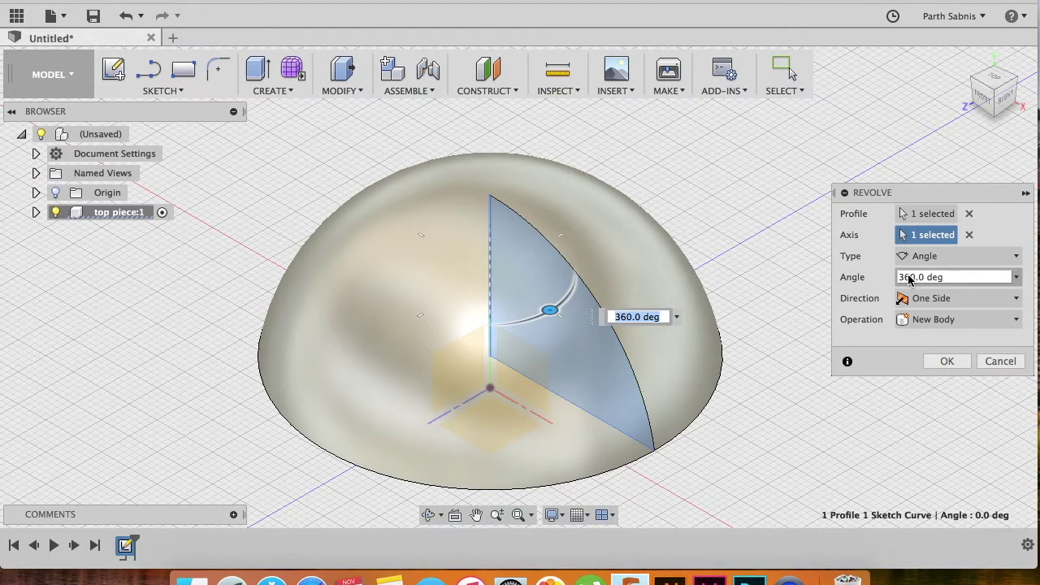
pyautogui.click(946, 363)
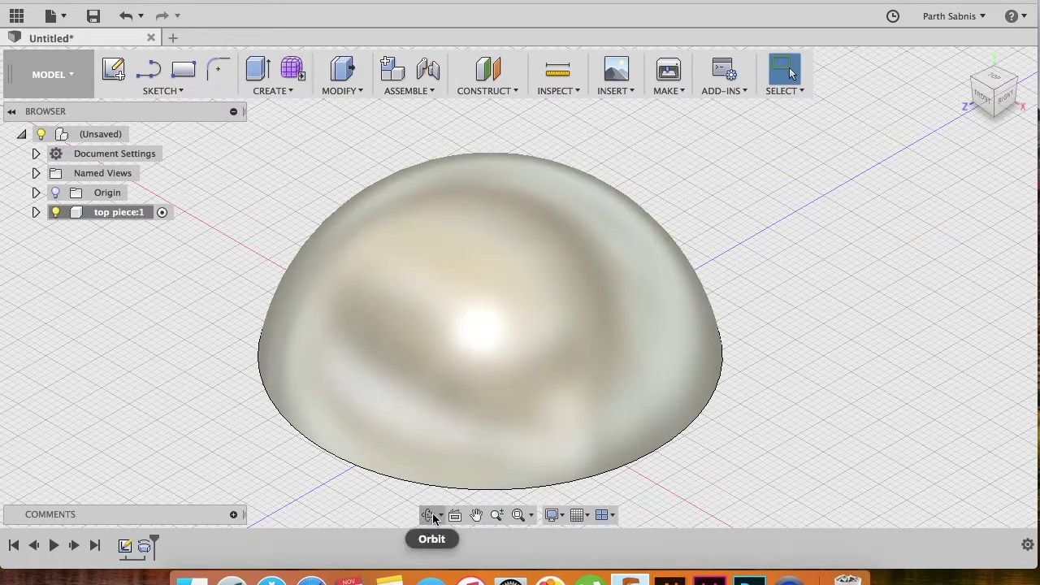
# - Orbit the dome to examine its flat underside
pyautogui.click(431, 516)
pyautogui.moveTo(464, 423); pyautogui.dragTo(421, 319)
pyautogui.press('Escape')
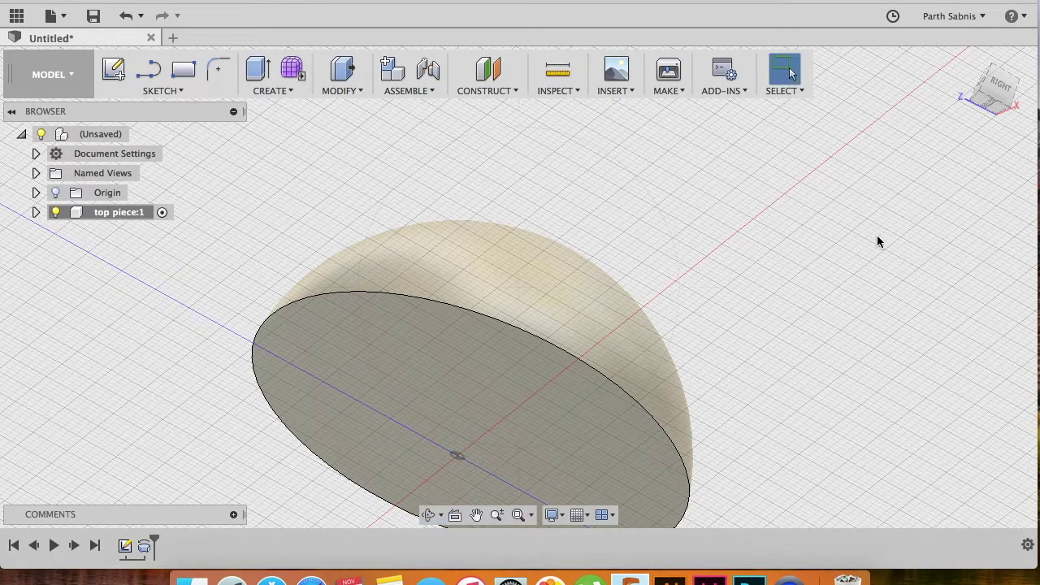
# - Shell the dome from its flat underside with an outside thickness of 1.5 mm
pyautogui.click(486, 383)
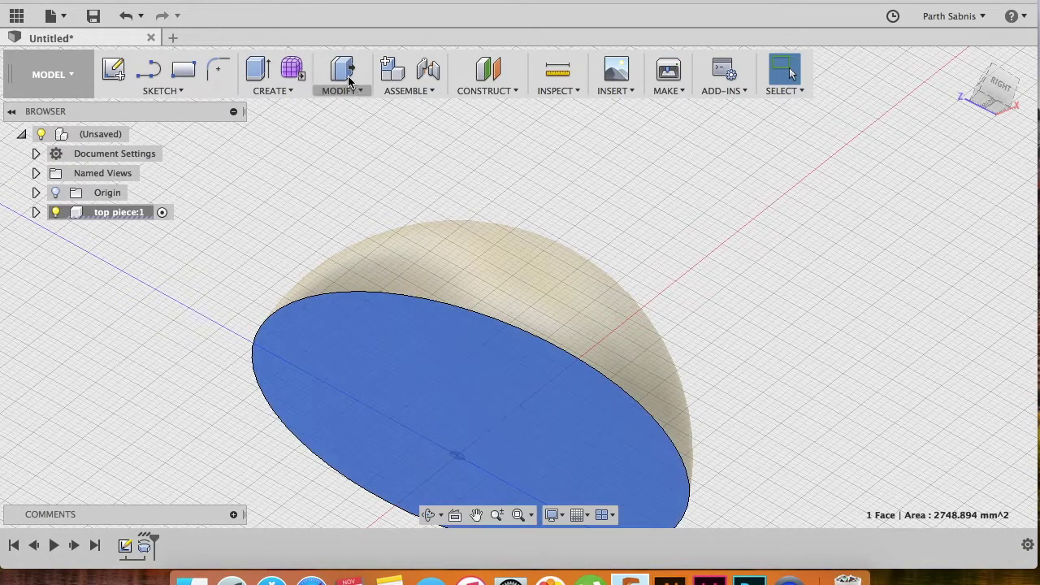
pyautogui.click(335, 92)
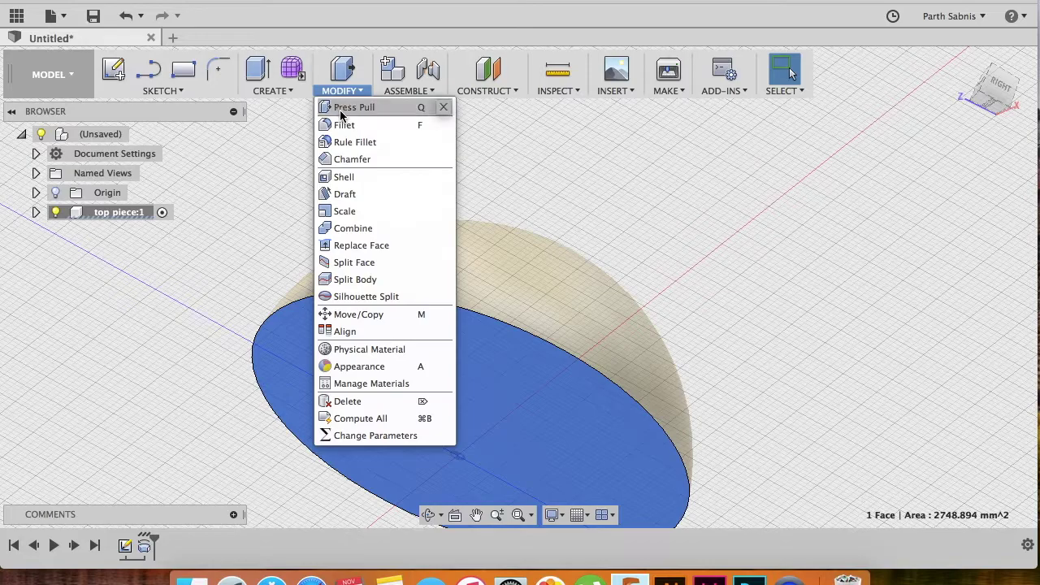
pyautogui.click(352, 178)
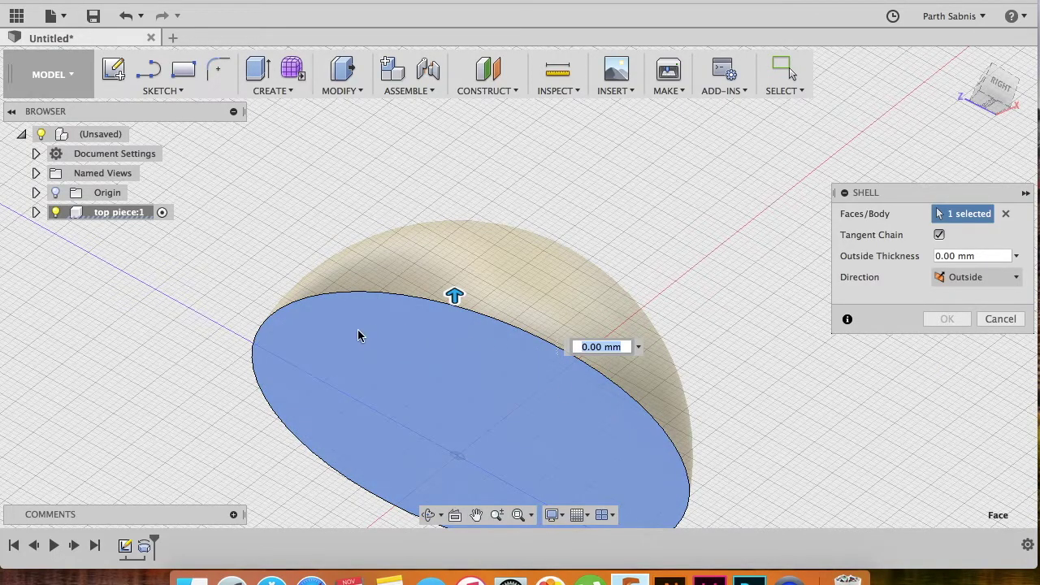
pyautogui.click(962, 258)
pyautogui.write('1')
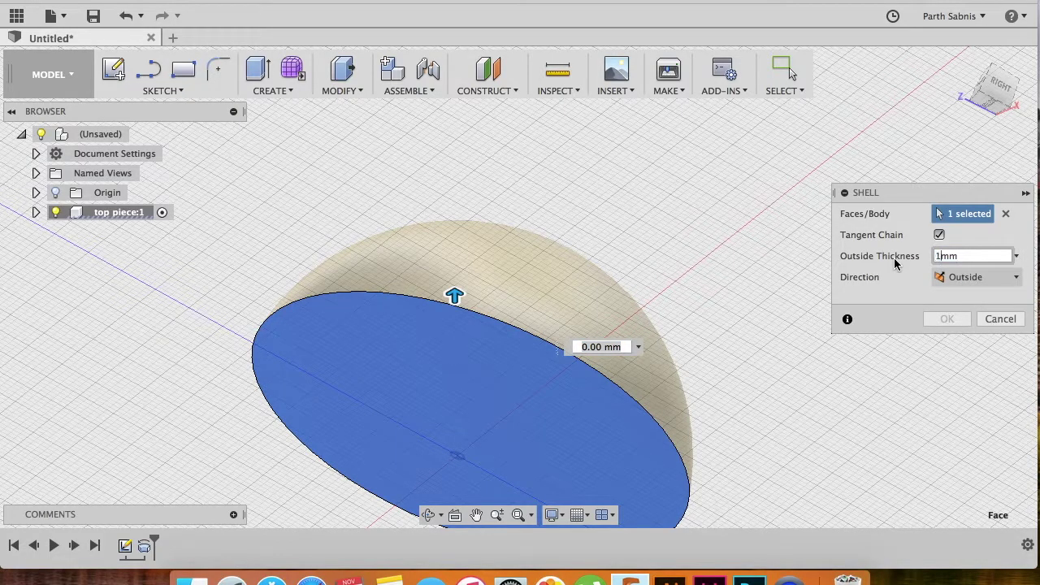
pyautogui.write('.5')
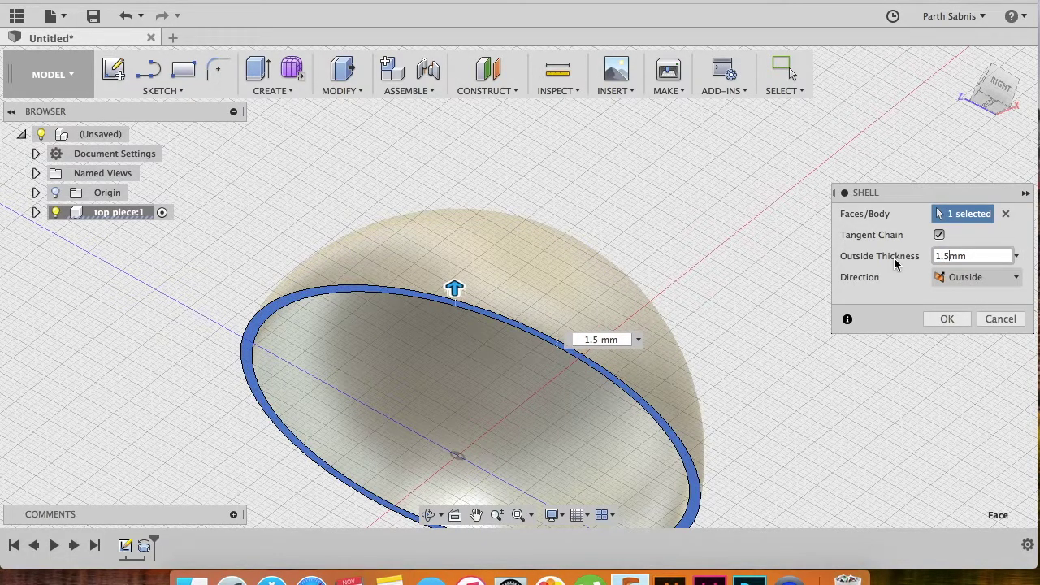
pyautogui.press('Return')
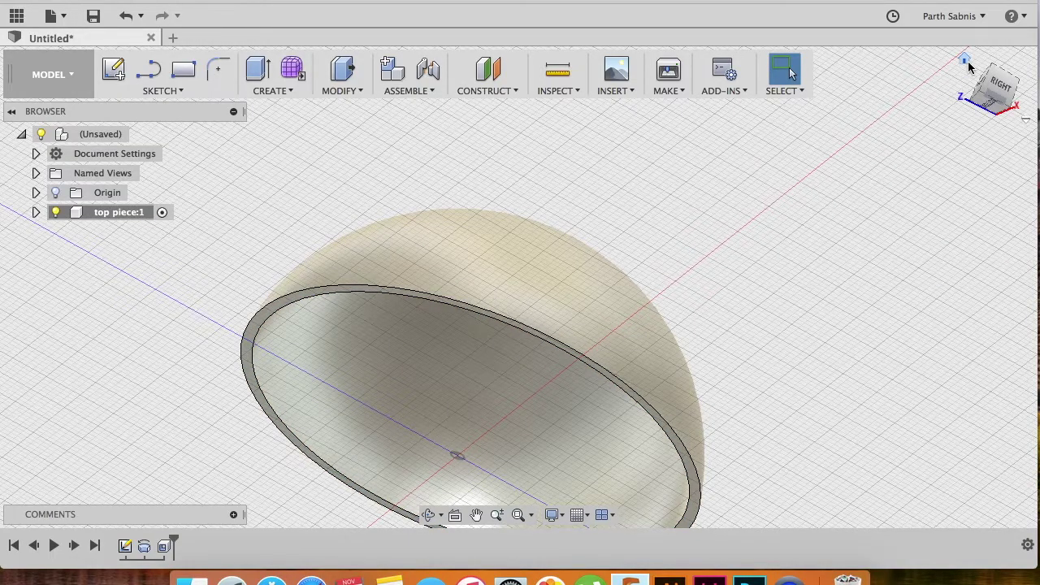
# - Sketch a 20 mm diameter circle centred on the origin in the right-view plane, and finish the sketch
pyautogui.click(965, 60)
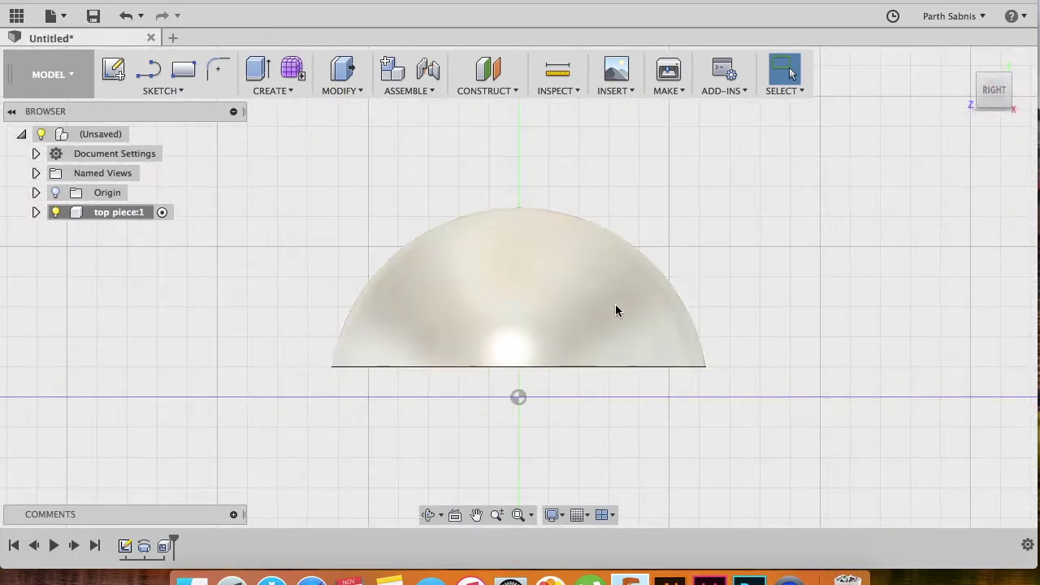
pyautogui.click(113, 69)
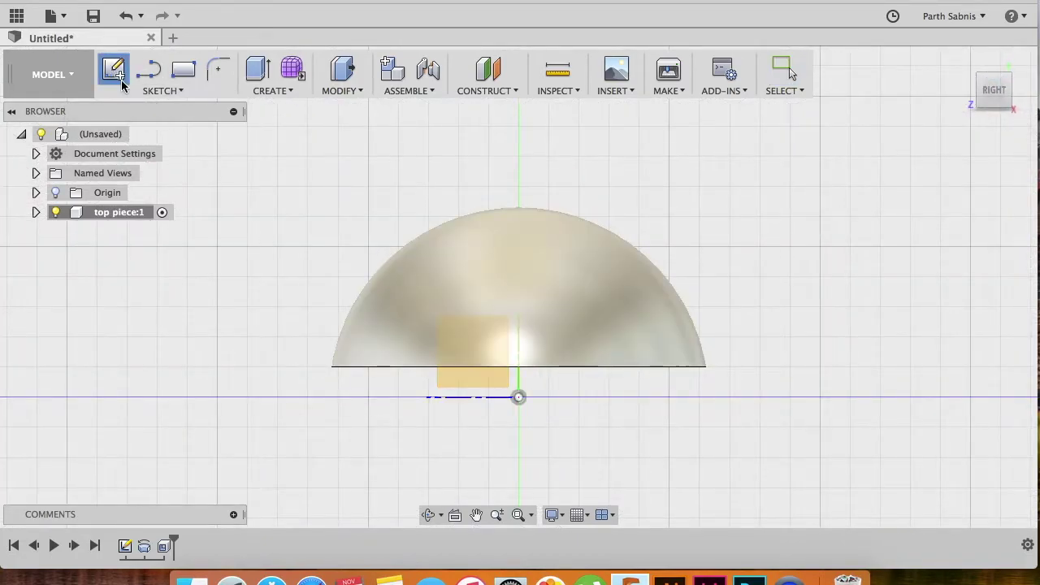
pyautogui.click(475, 384)
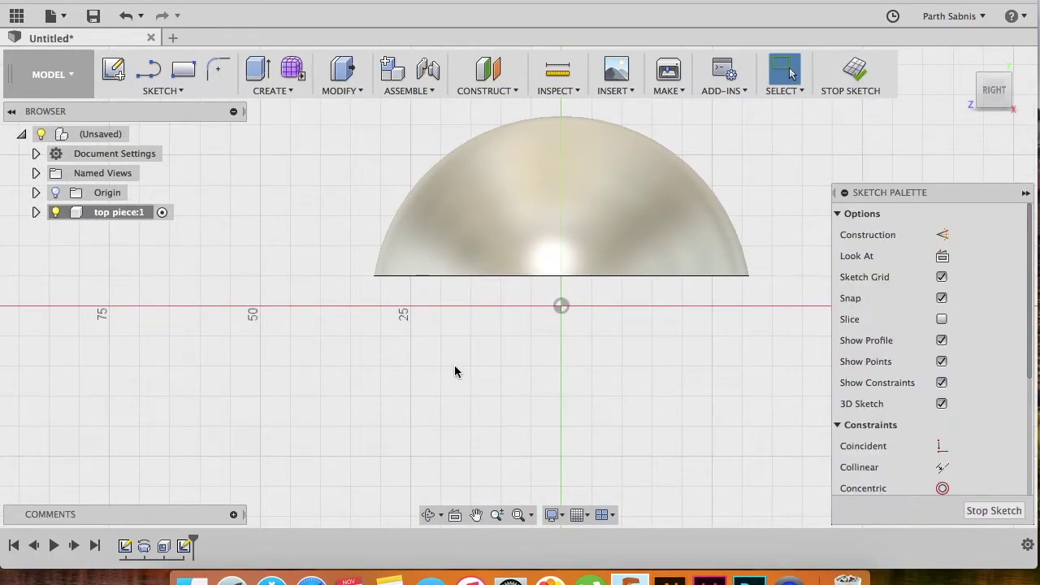
pyautogui.press('c')
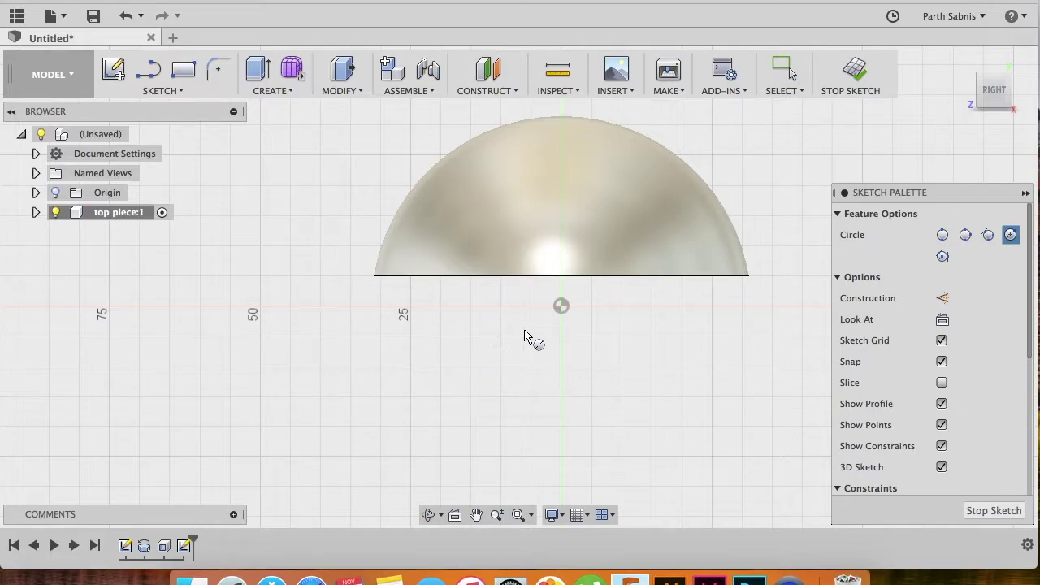
pyautogui.click(561, 305)
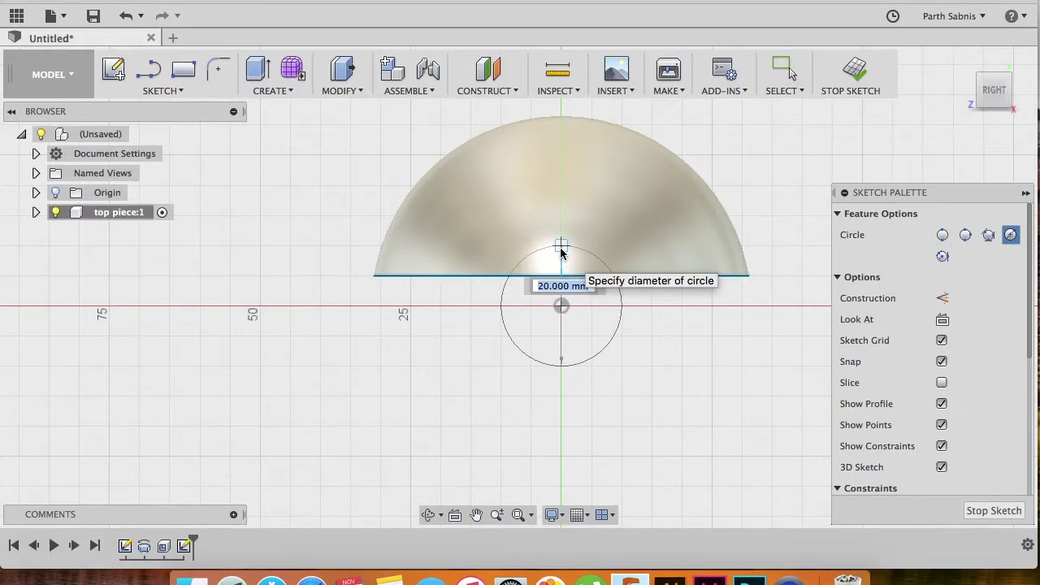
pyautogui.click(561, 252)
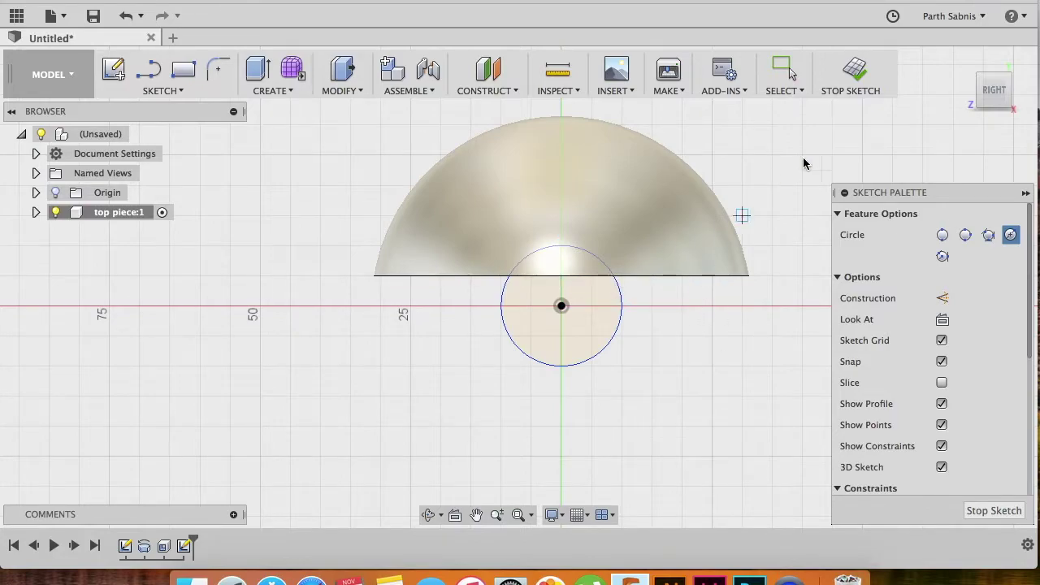
pyautogui.click(850, 71)
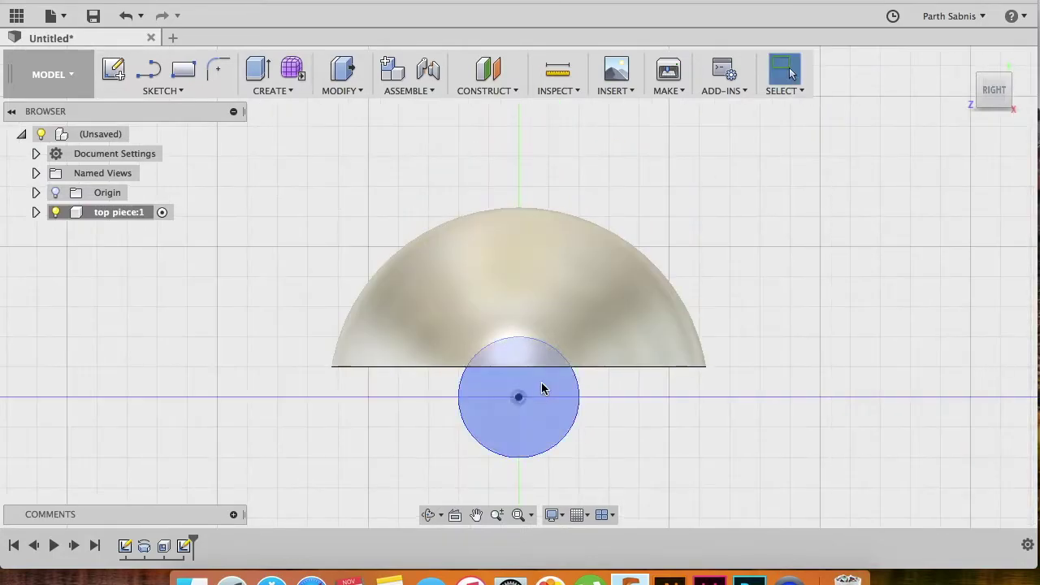
# - Extrude the circle about 44 mm to one side as a cut through the dome's wall at its lower rim
pyautogui.click(971, 62)
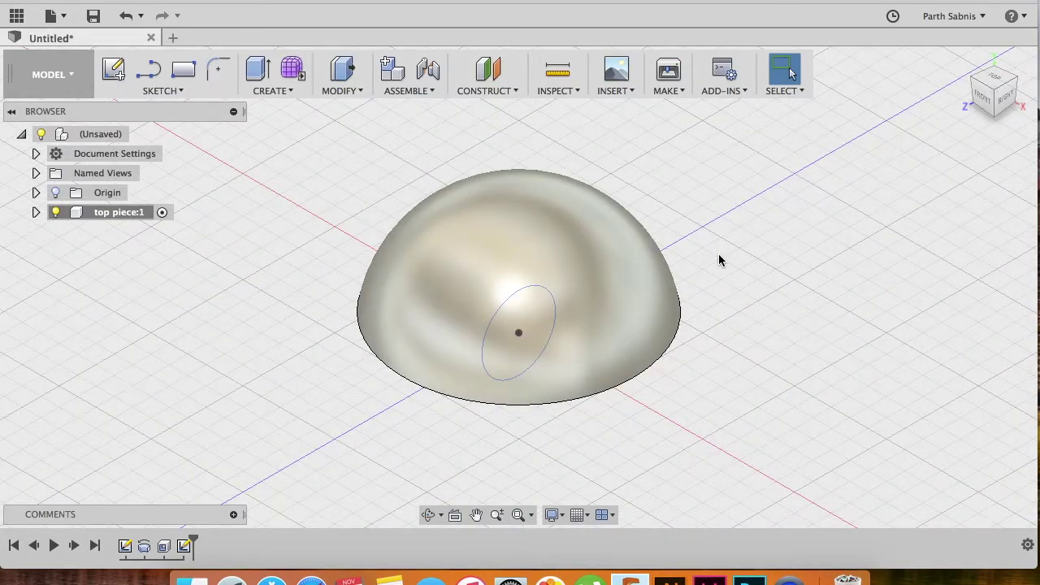
pyautogui.press('e')
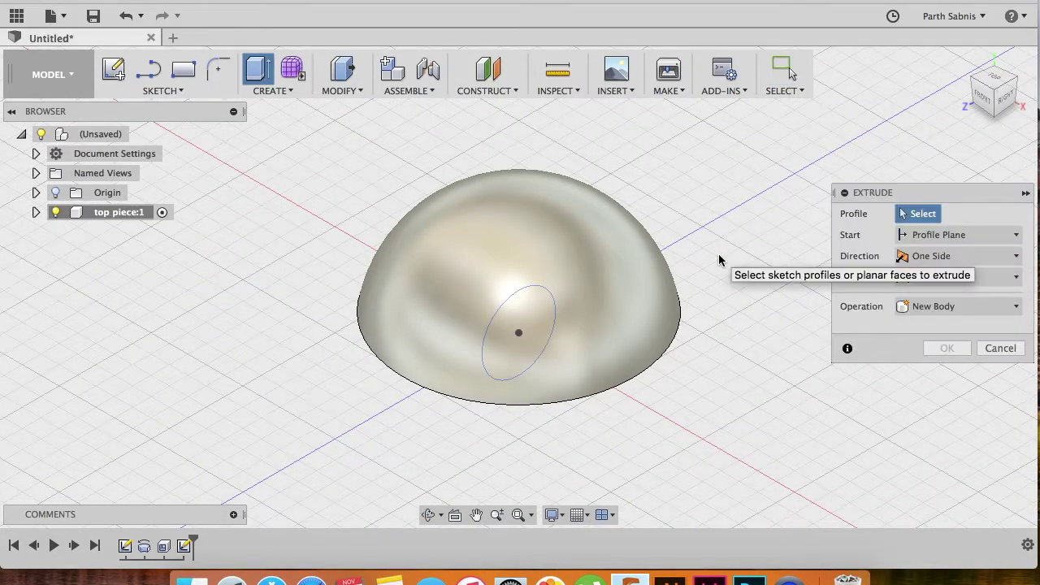
pyautogui.click(284, 95)
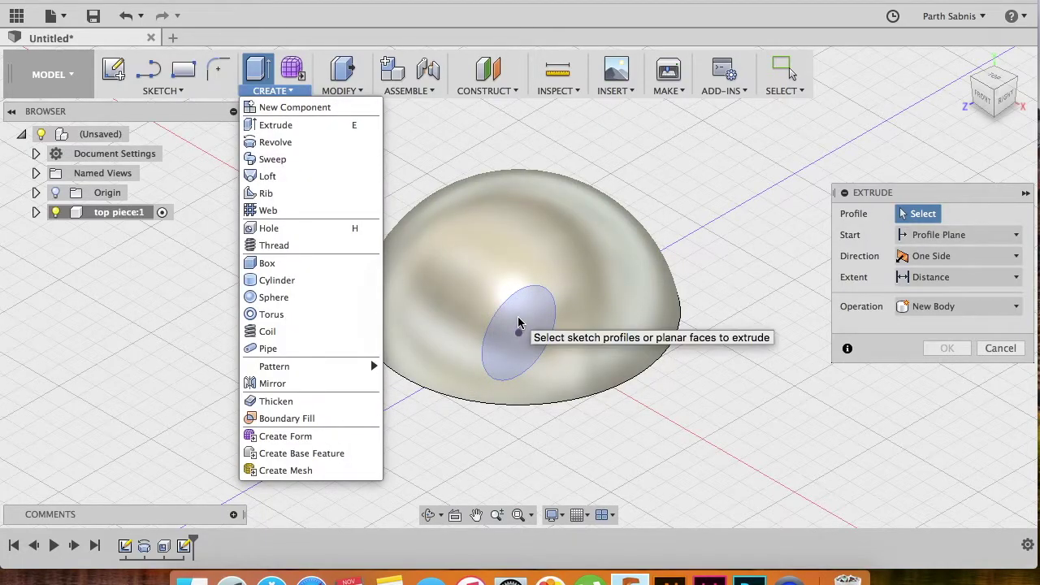
pyautogui.click(519, 323)
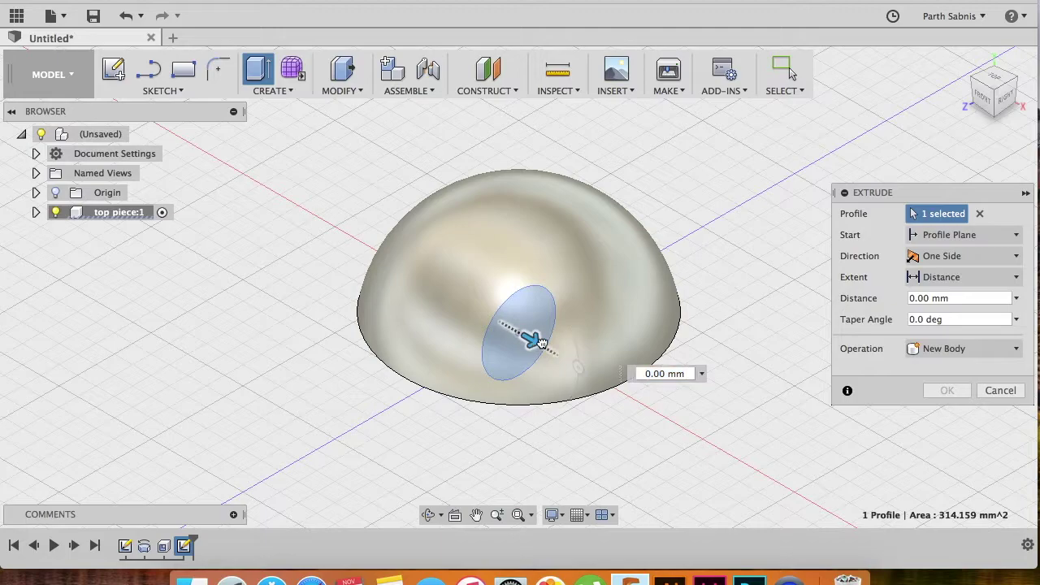
pyautogui.moveTo(532, 339); pyautogui.dragTo(691, 428)
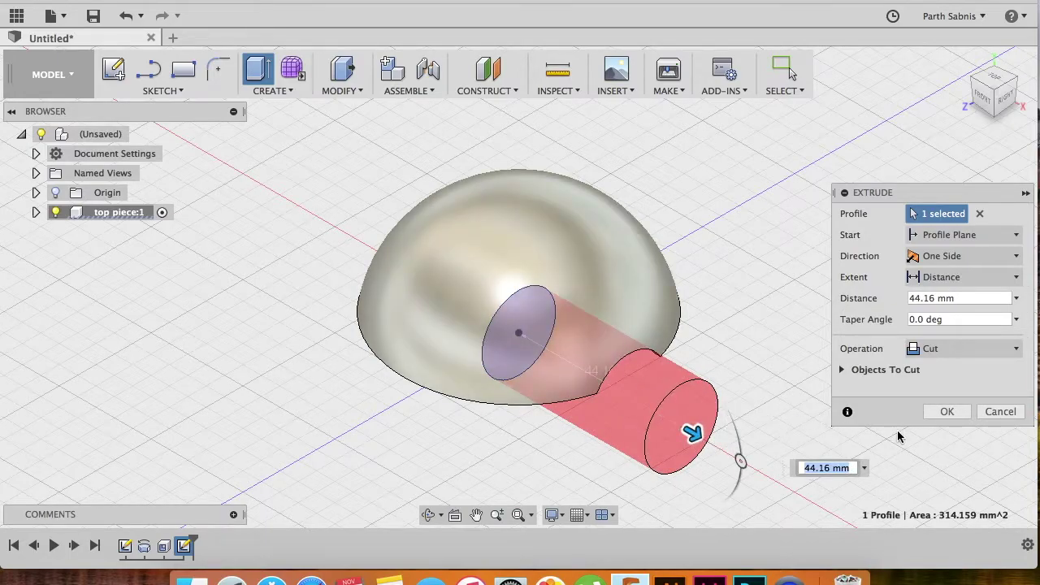
pyautogui.click(936, 410)
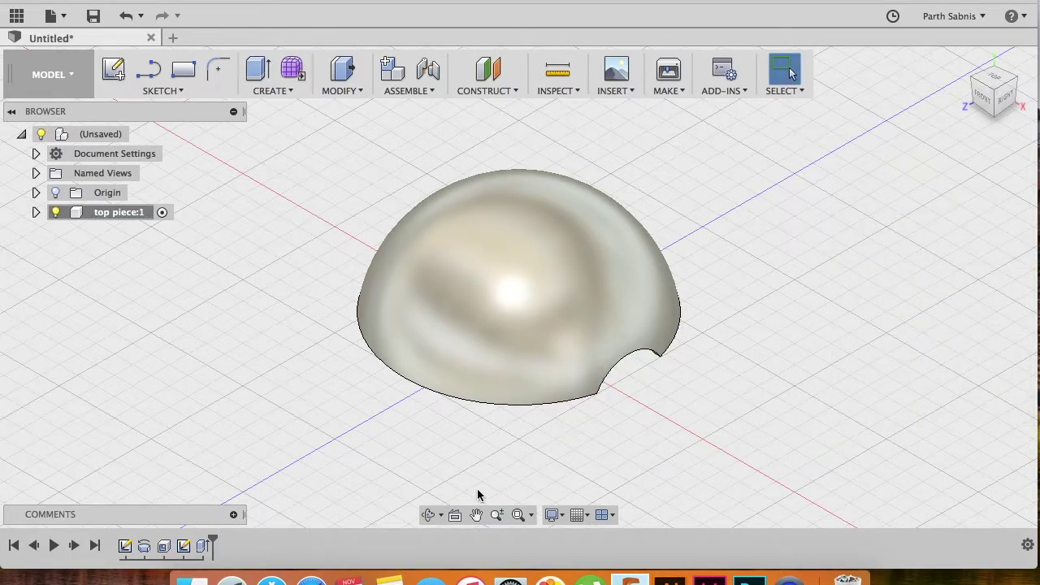
pyautogui.click(428, 514)
pyautogui.moveTo(534, 372); pyautogui.dragTo(464, 290)
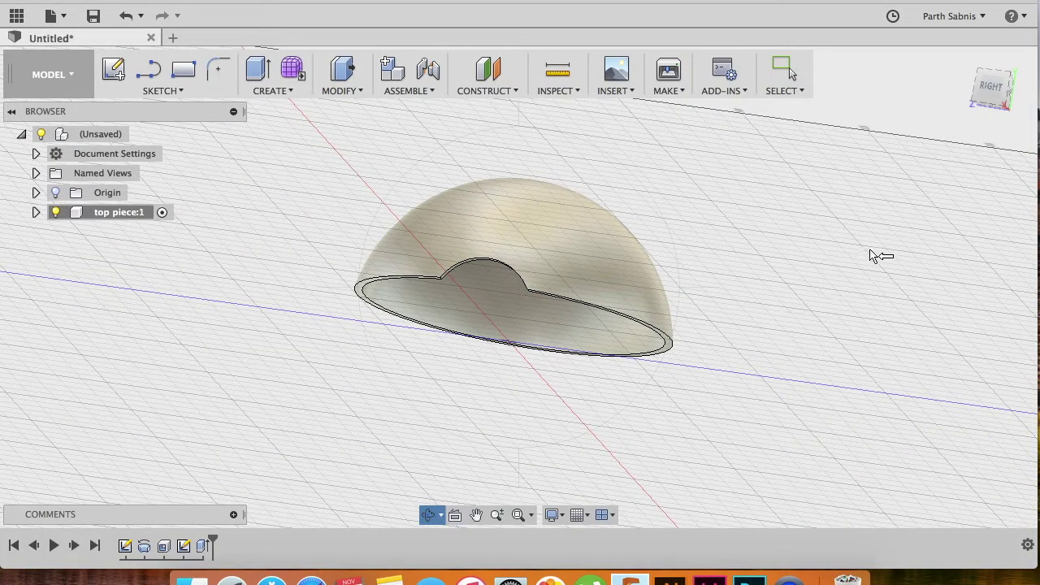
pyautogui.press('Escape')
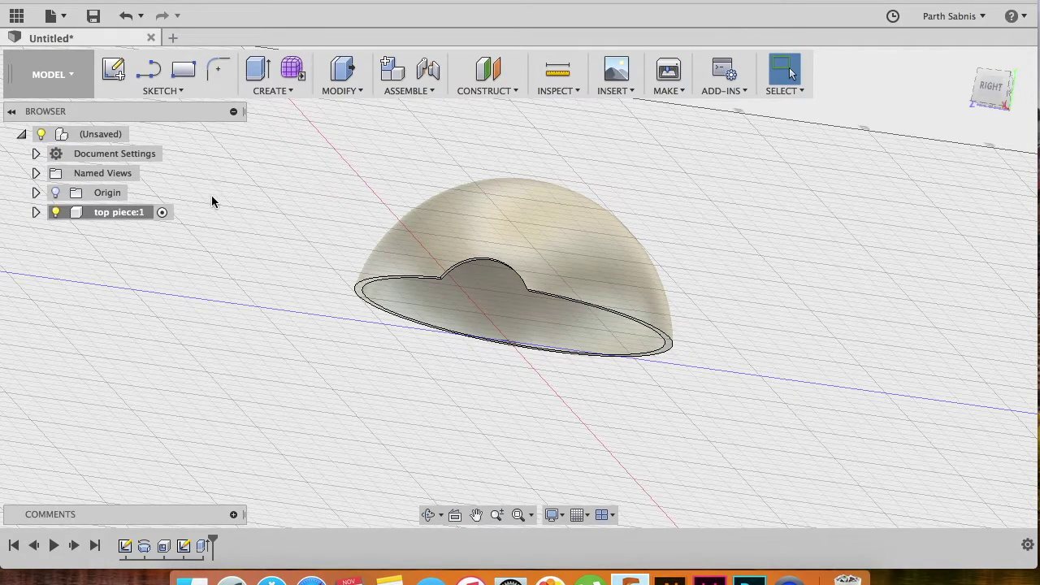
# - Activate the top-level assembly and hide the top piece component
pyautogui.click(140, 135)
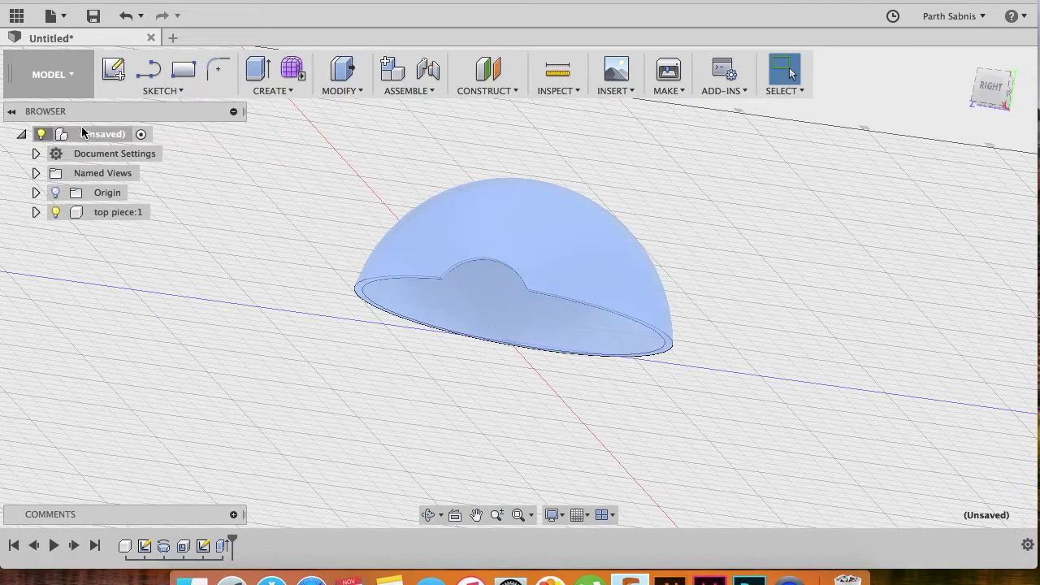
pyautogui.click(60, 200)
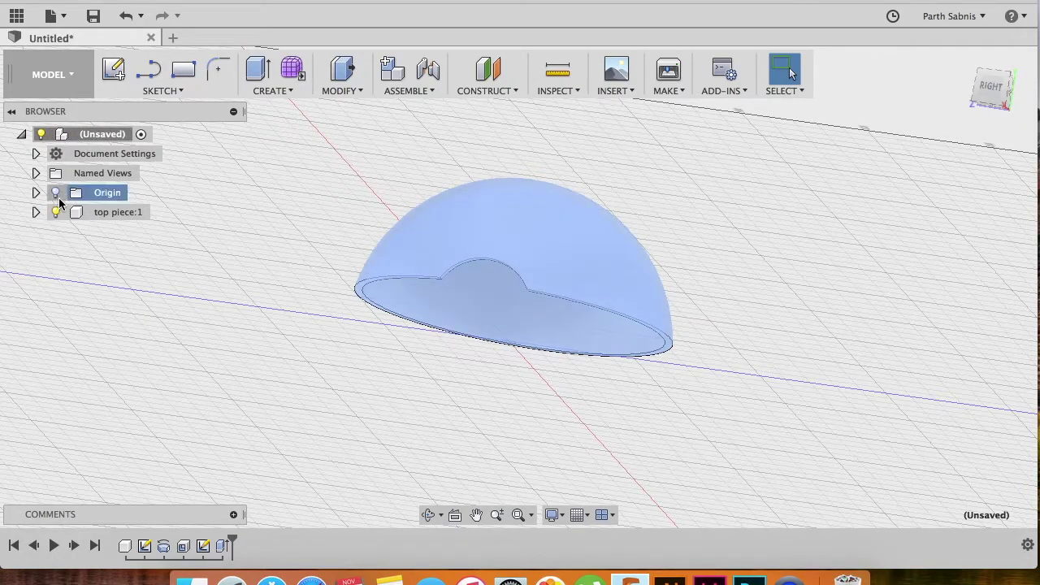
pyautogui.click(56, 212)
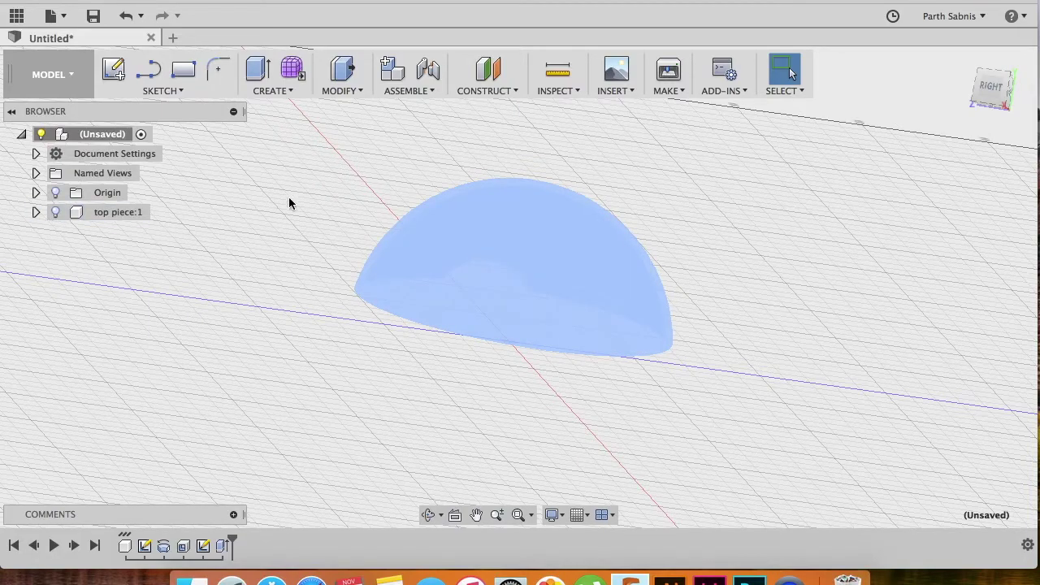
# - Create and activate a new empty component named "middle piece"
pyautogui.click(391, 70)
pyautogui.moveTo(915, 256); pyautogui.dragTo(776, 257)
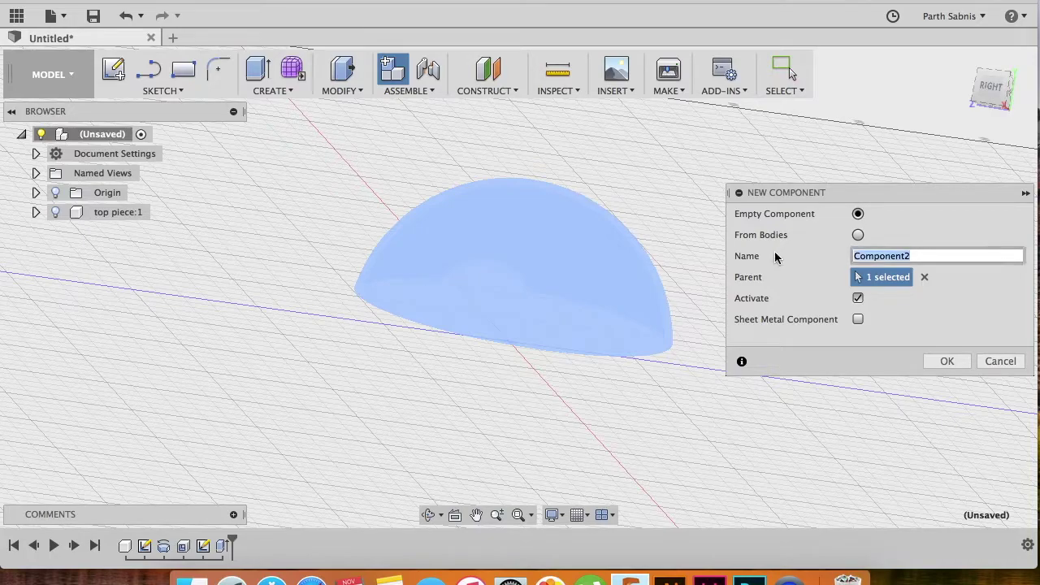
pyautogui.write('middle piece')
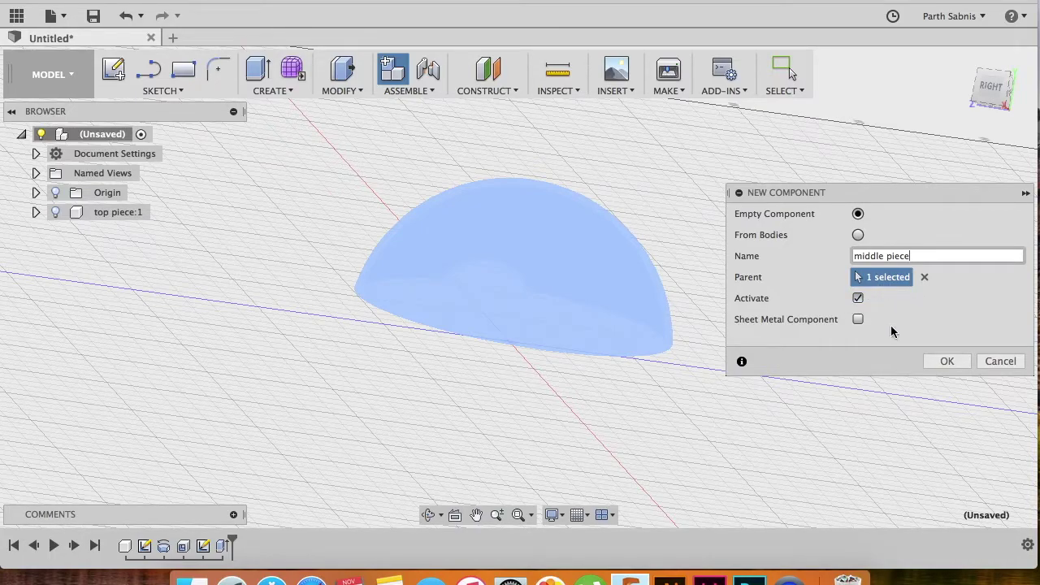
pyautogui.click(943, 362)
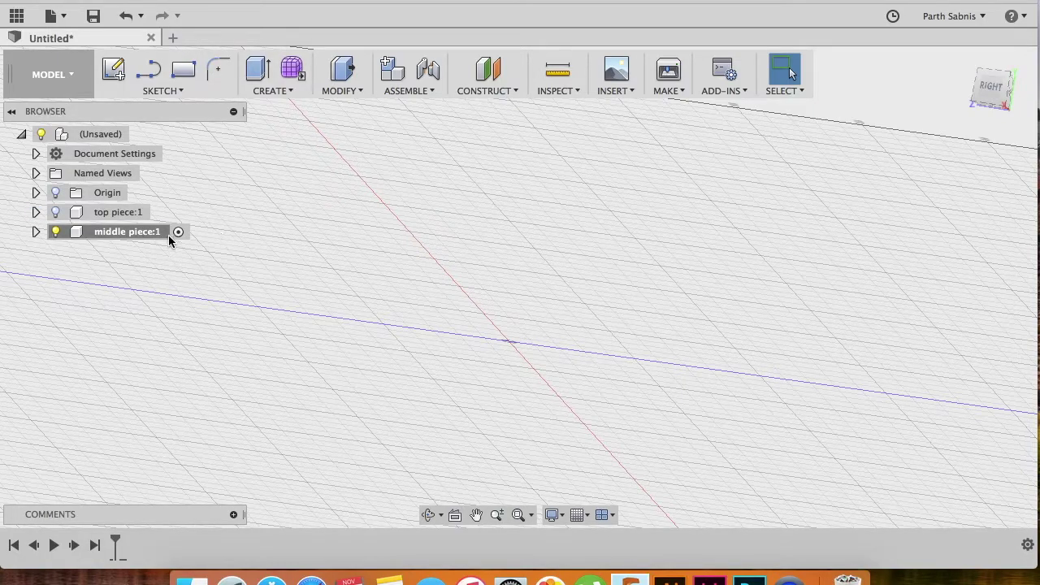
# - Start a new sketch on the front plane in the middle piece component
pyautogui.click(988, 91)
pyautogui.click(964, 58)
pyautogui.click(987, 95)
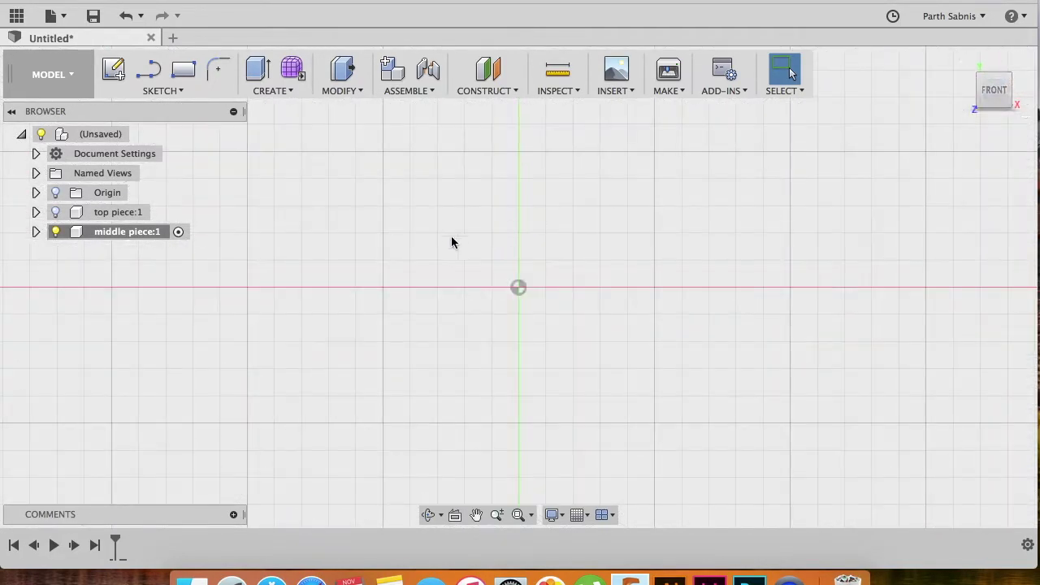
pyautogui.click(176, 91)
pyautogui.click(170, 107)
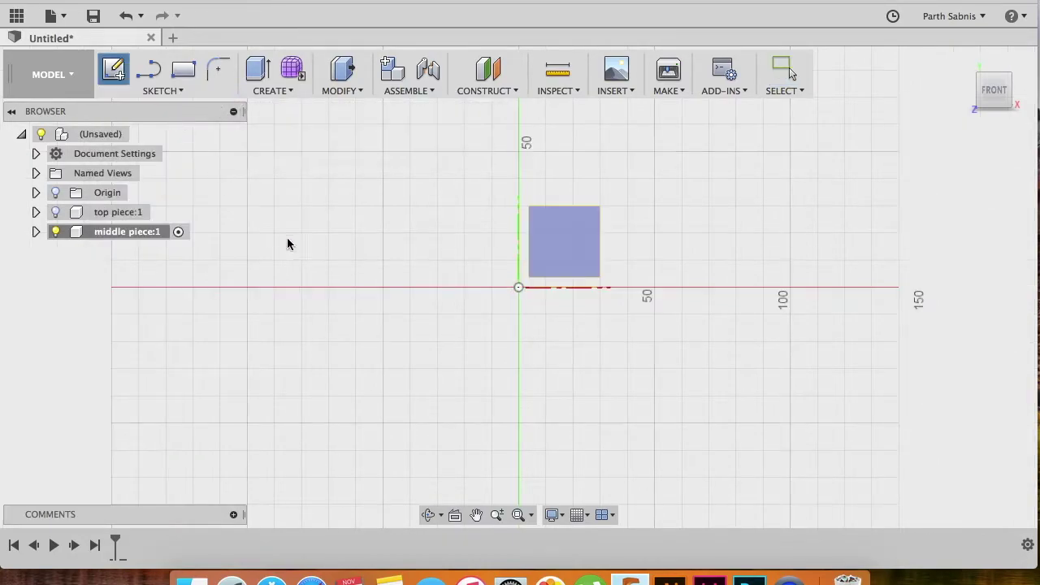
pyautogui.click(557, 247)
# - Draw a center point arc around the origin, bulging right from above the horizontal axis to below it
pyautogui.click(162, 90)
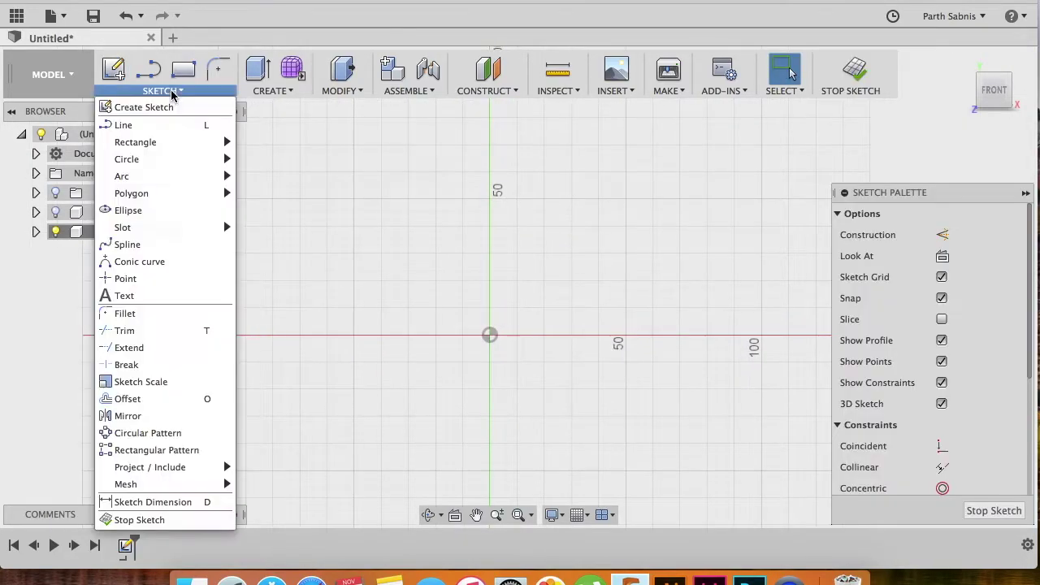
pyautogui.moveTo(171, 177)
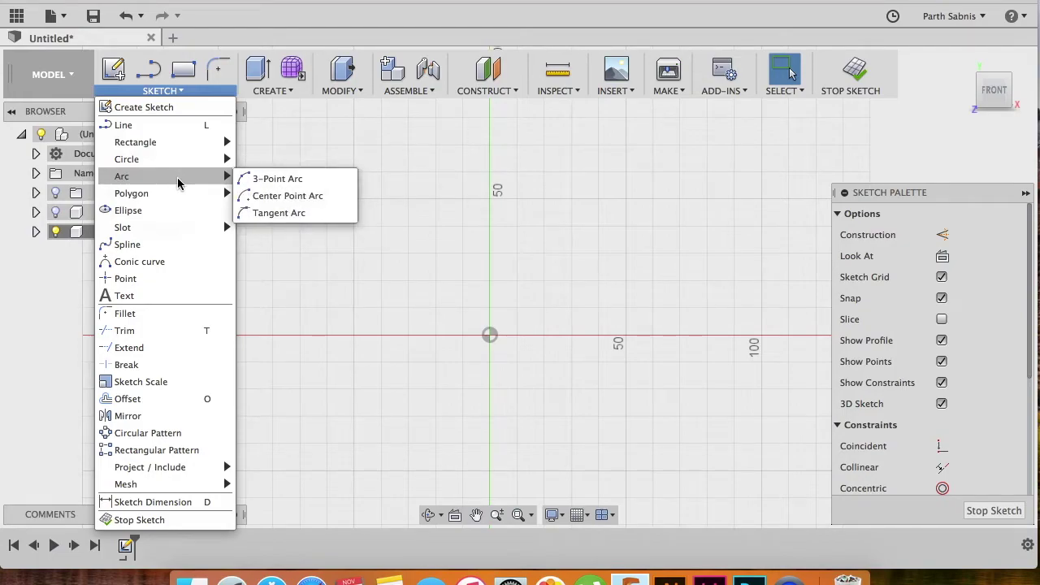
pyautogui.click(281, 198)
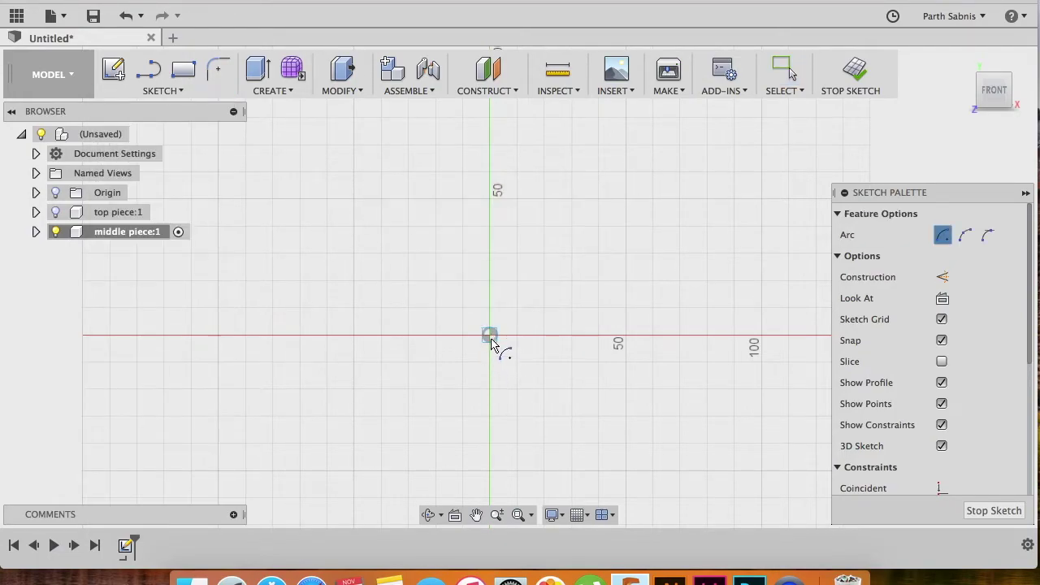
pyautogui.click(490, 335)
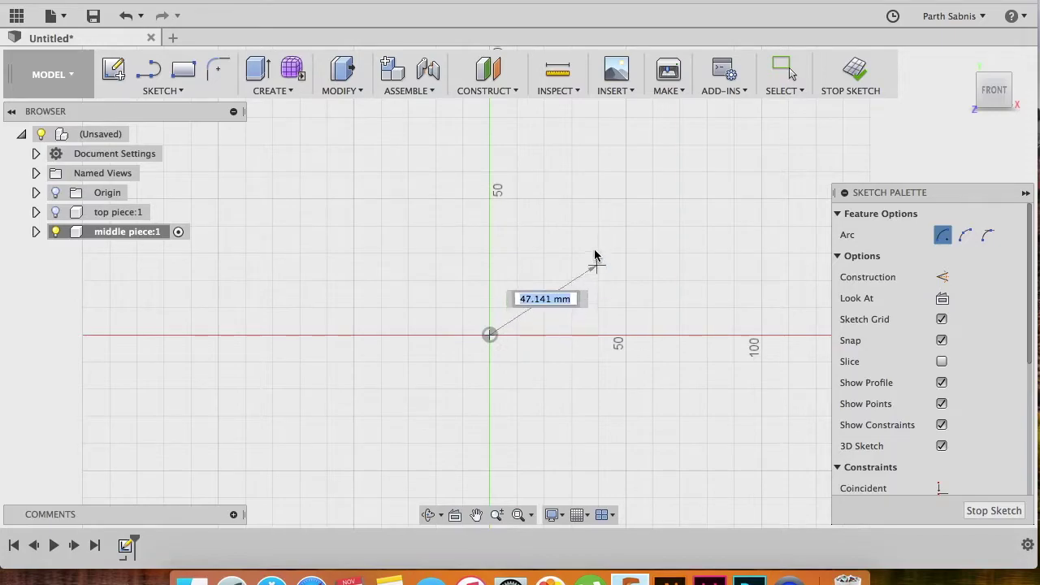
pyautogui.click(564, 216)
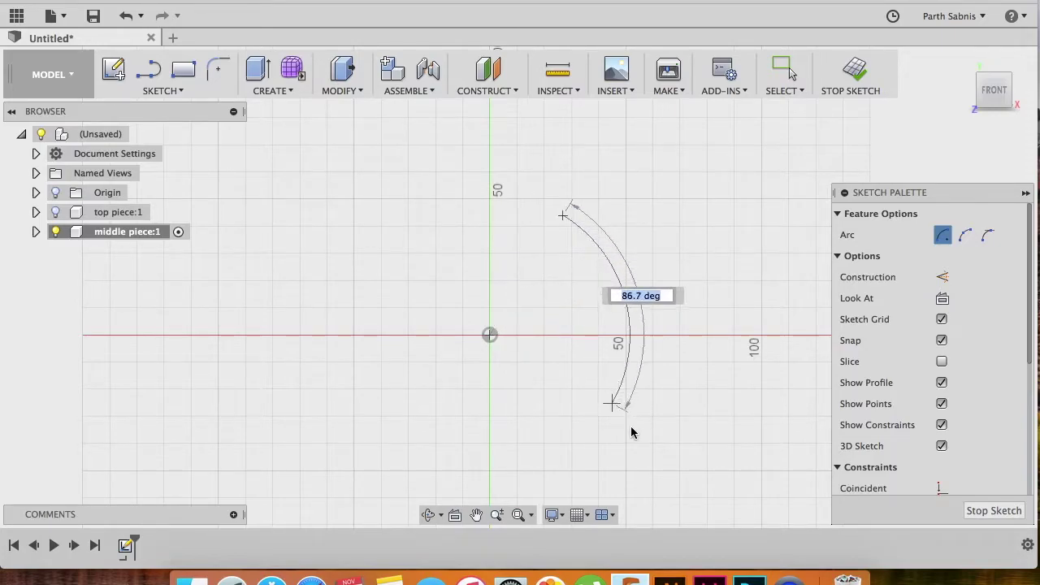
pyautogui.click(616, 458)
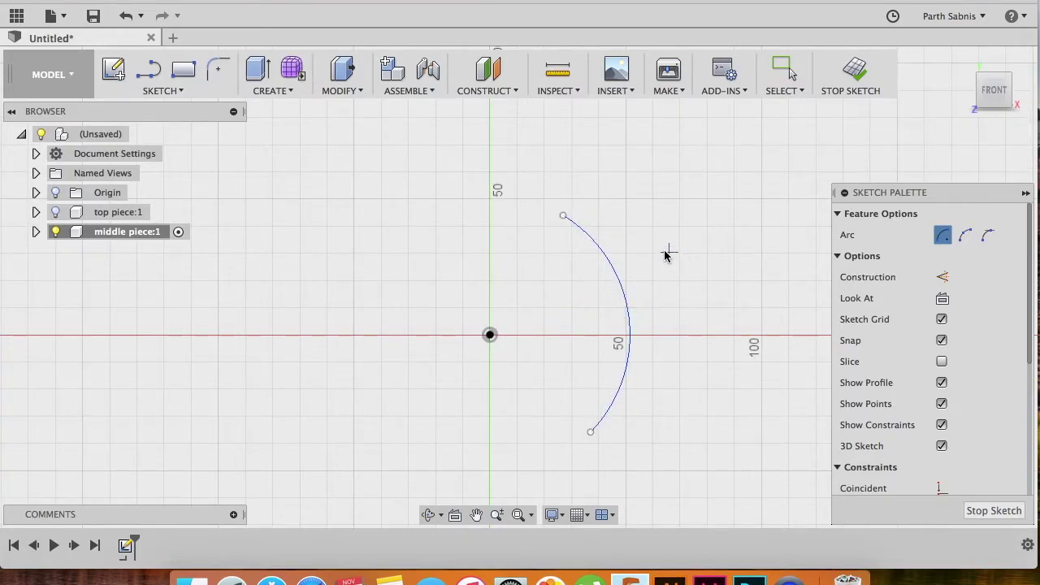
# - Dimension the arc's radius and set it to 30 mm
pyautogui.press('Escape')
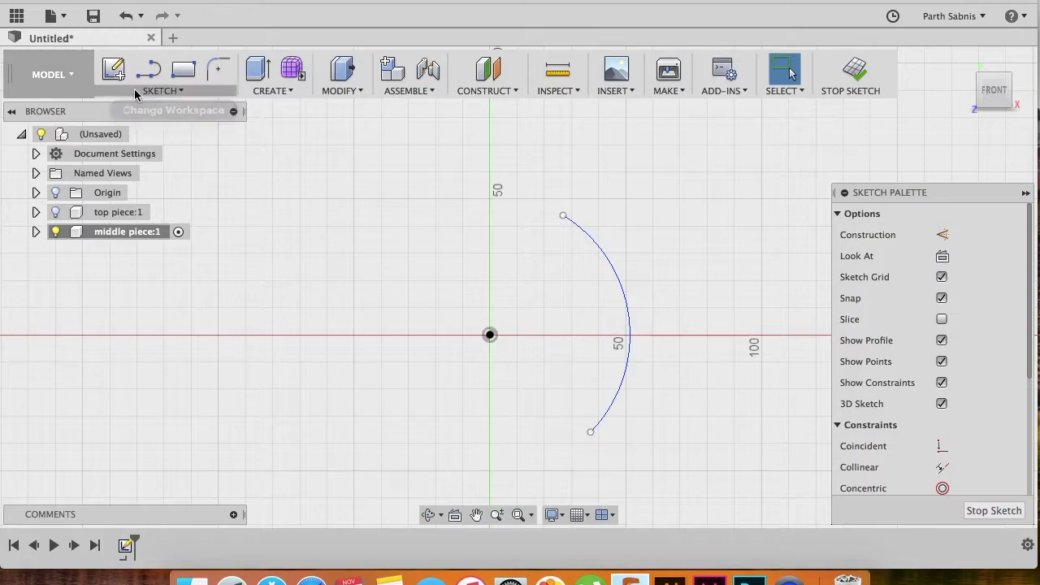
pyautogui.click(162, 90)
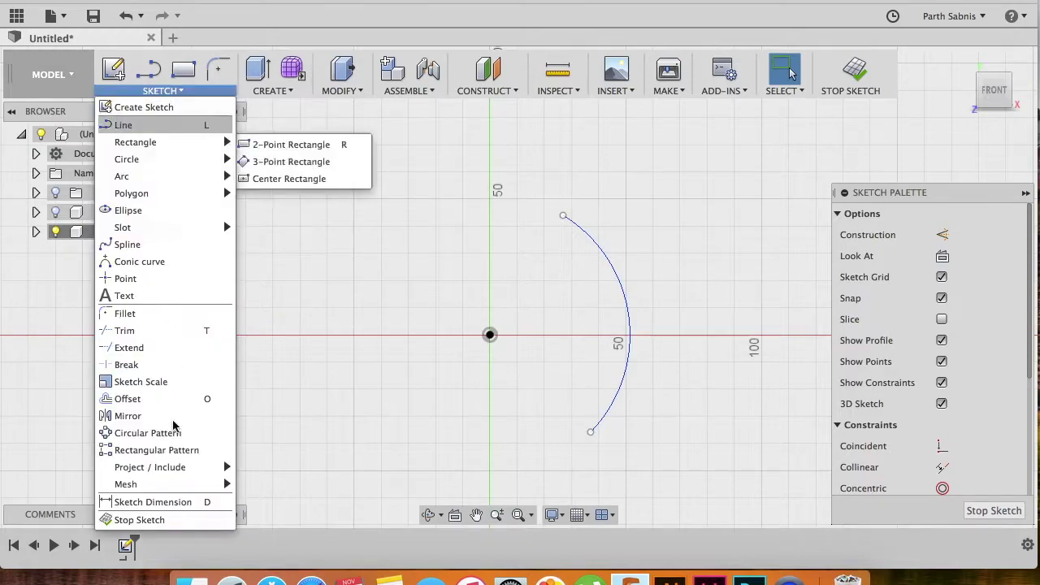
pyautogui.click(165, 504)
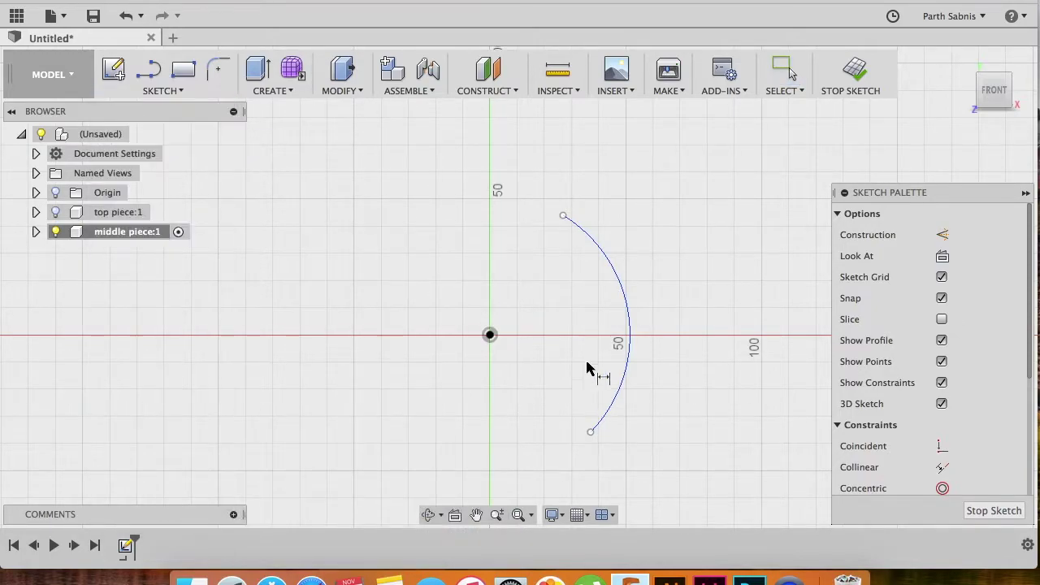
pyautogui.click(625, 300)
pyautogui.click(546, 302)
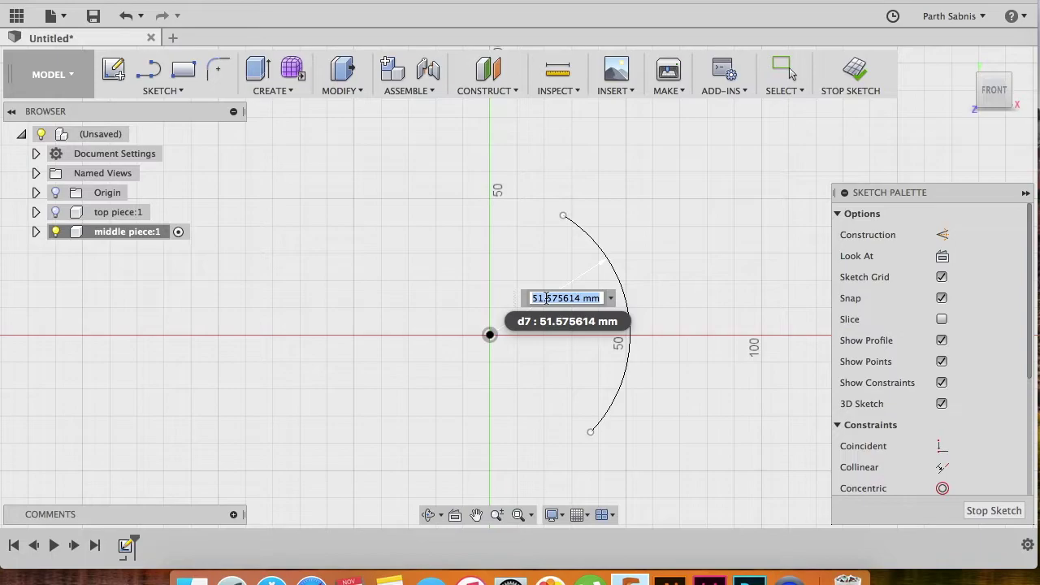
pyautogui.write('30')
pyautogui.press('Return')
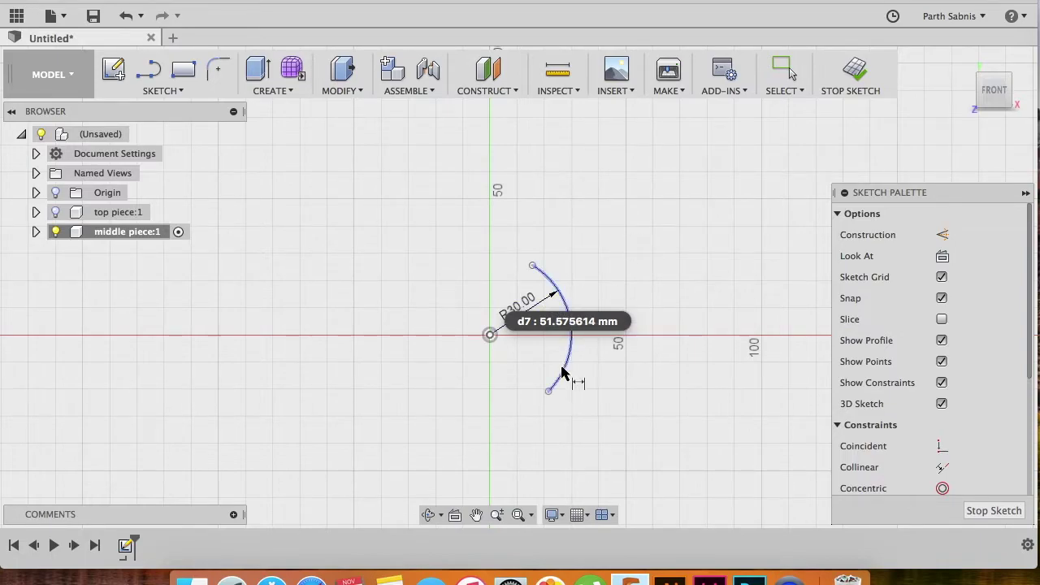
# - Dimension the vertical distance from the arc's upper endpoint to the origin as 15 mm
pyautogui.scroll(3, 502, 268)
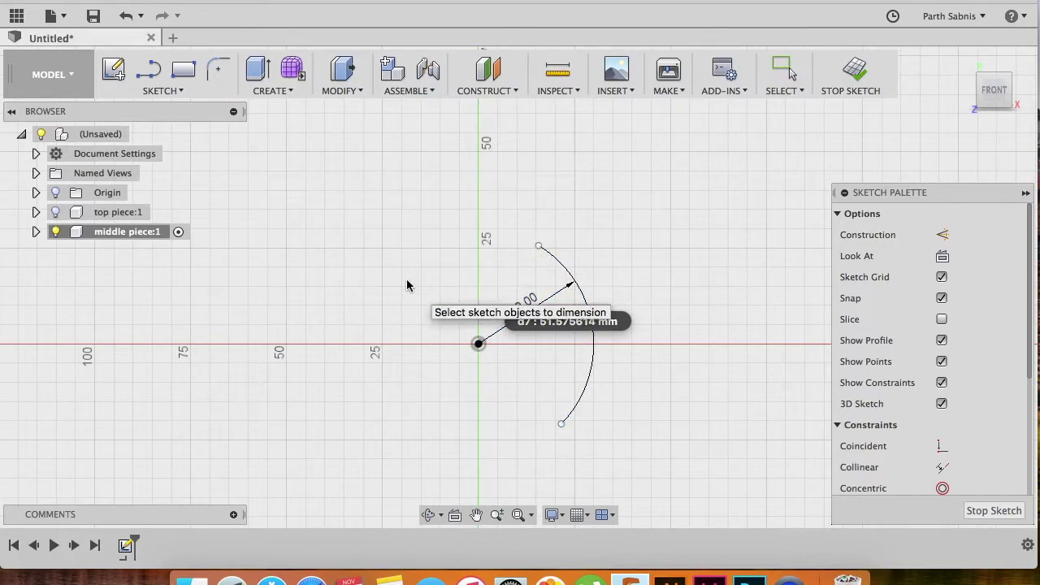
pyautogui.click(539, 246)
pyautogui.click(479, 344)
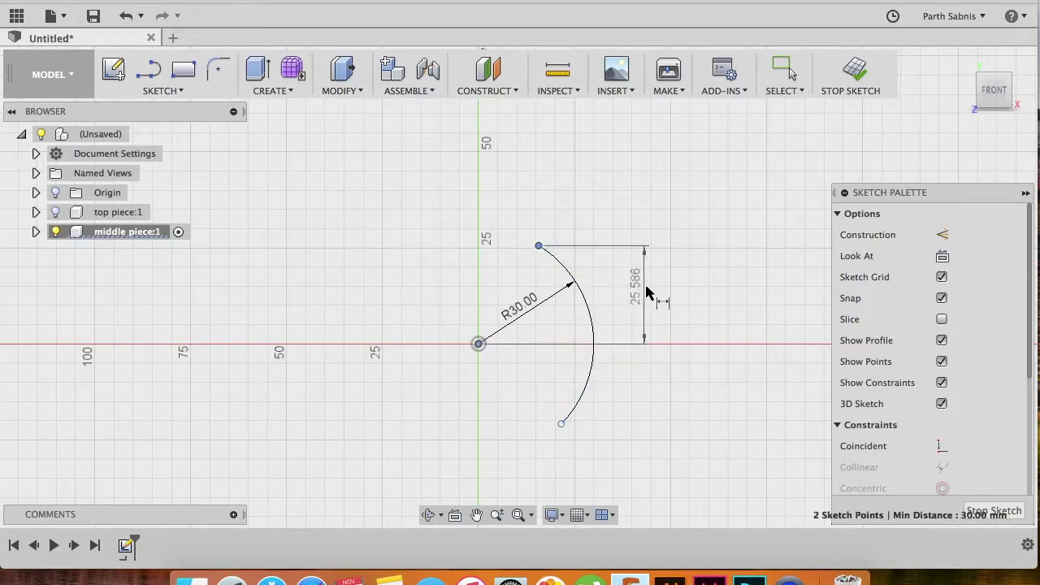
pyautogui.click(674, 288)
pyautogui.write('15')
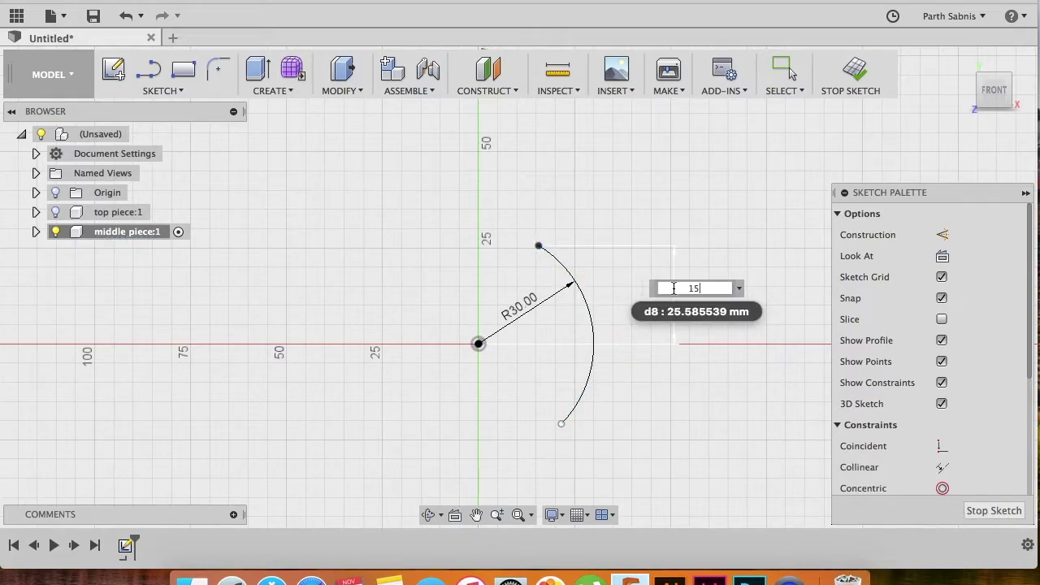
pyautogui.press('Return')
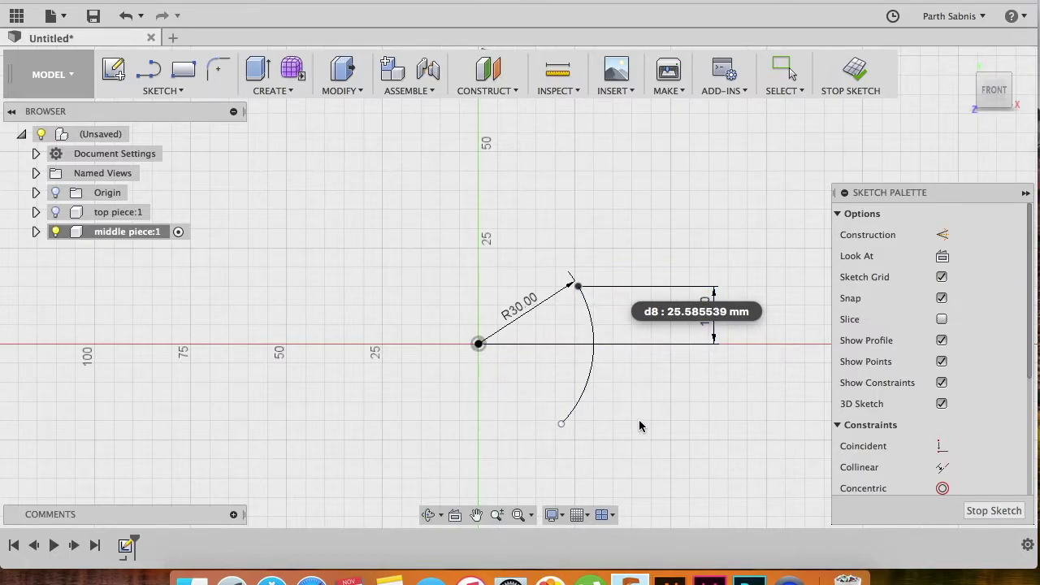
# - Dimension the vertical distance from the arc's lower endpoint to the origin as 15 mm
pyautogui.click(564, 424)
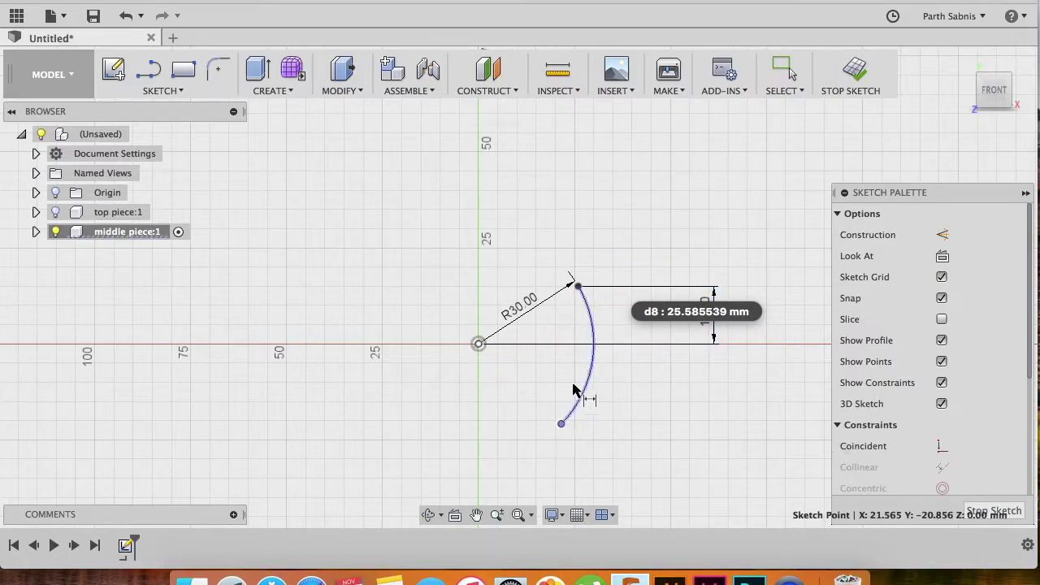
pyautogui.click(478, 344)
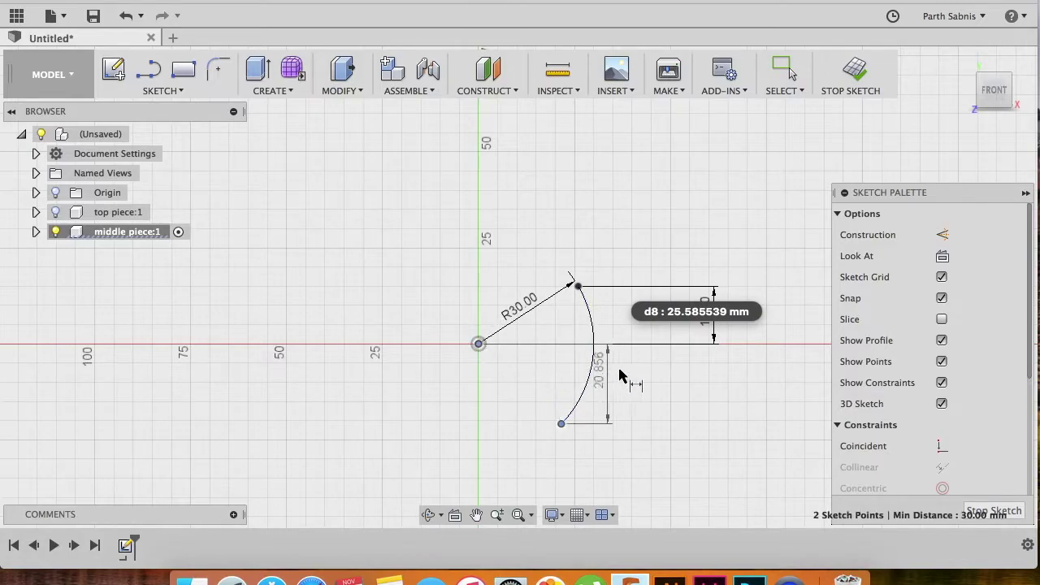
pyautogui.click(716, 375)
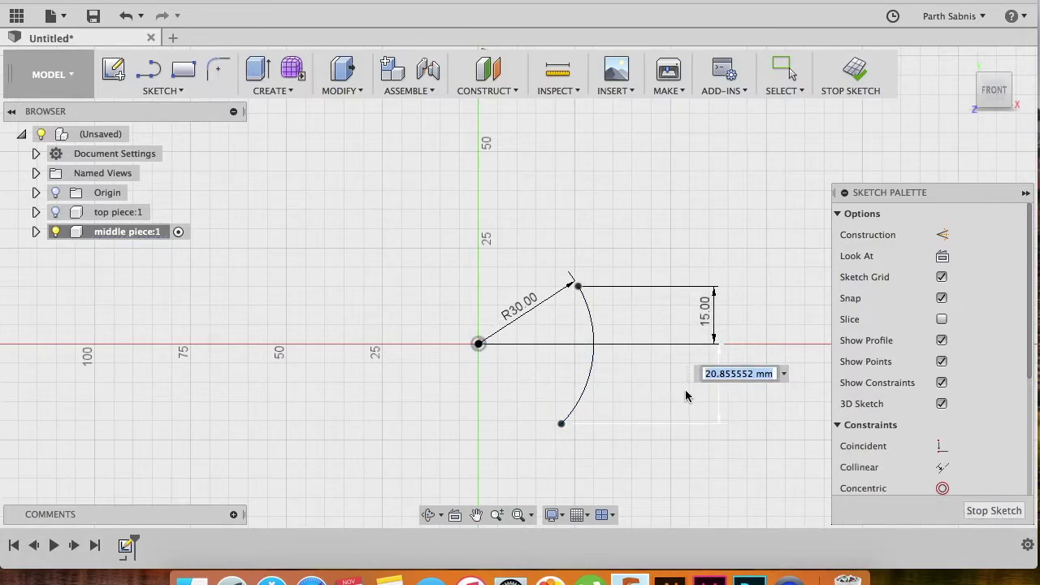
pyautogui.write('15')
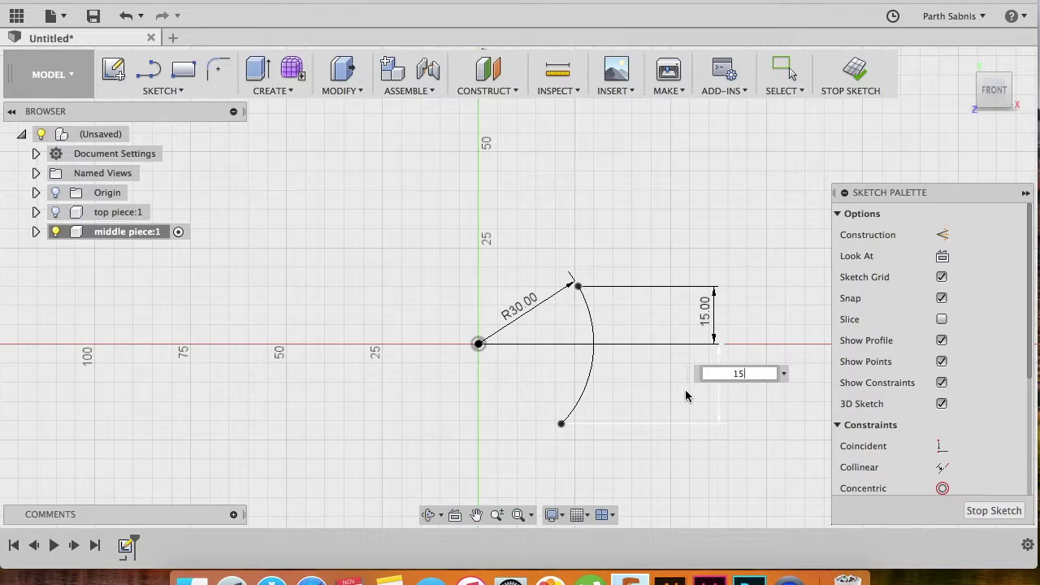
pyautogui.press('Return')
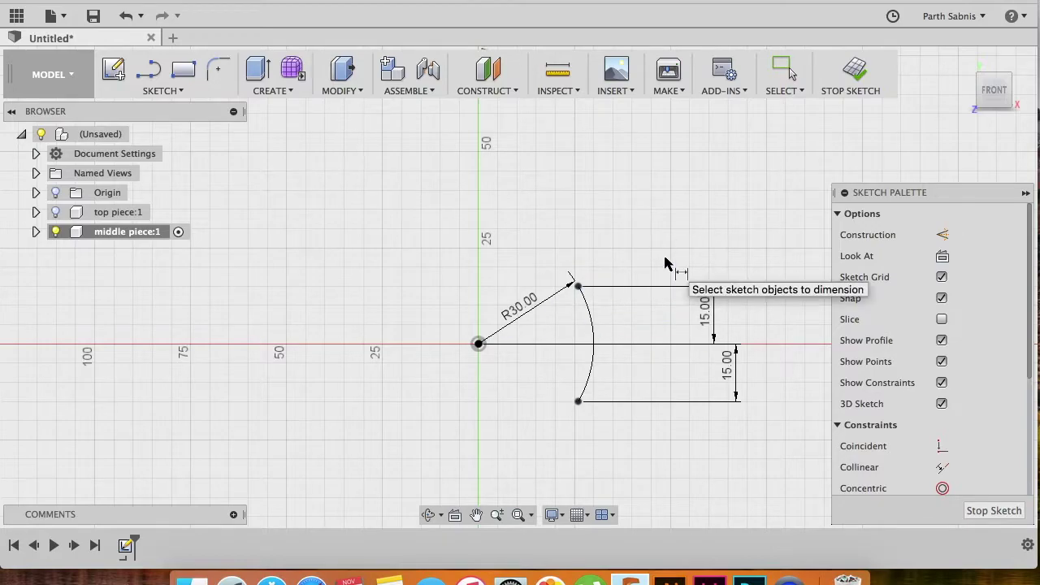
pyautogui.press('Escape')
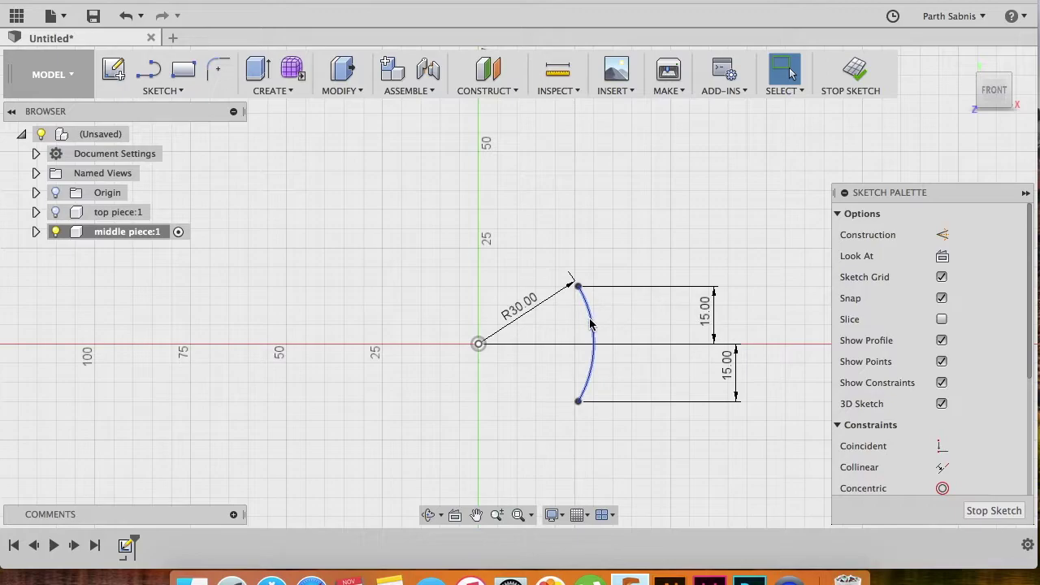
# - Offset the arc inward toward the origin with an offset position of -3 mm
pyautogui.click(601, 299)
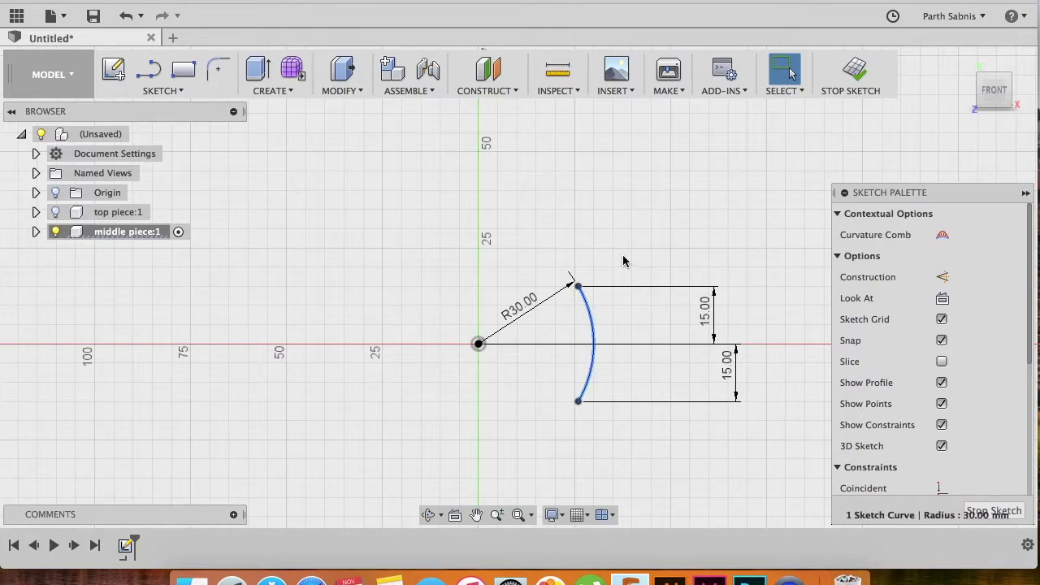
pyautogui.press('o')
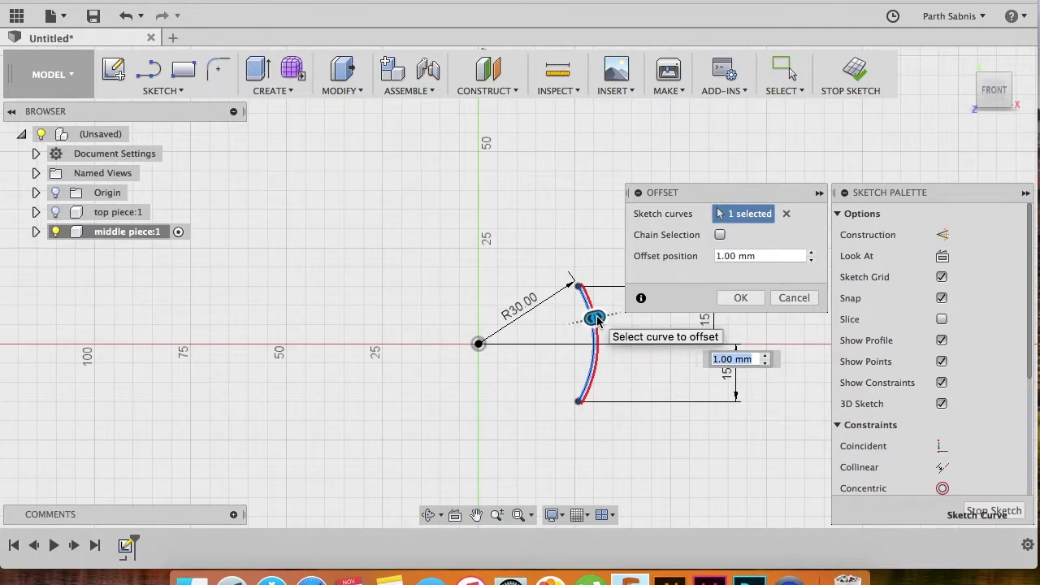
pyautogui.moveTo(598, 320); pyautogui.dragTo(575, 322)
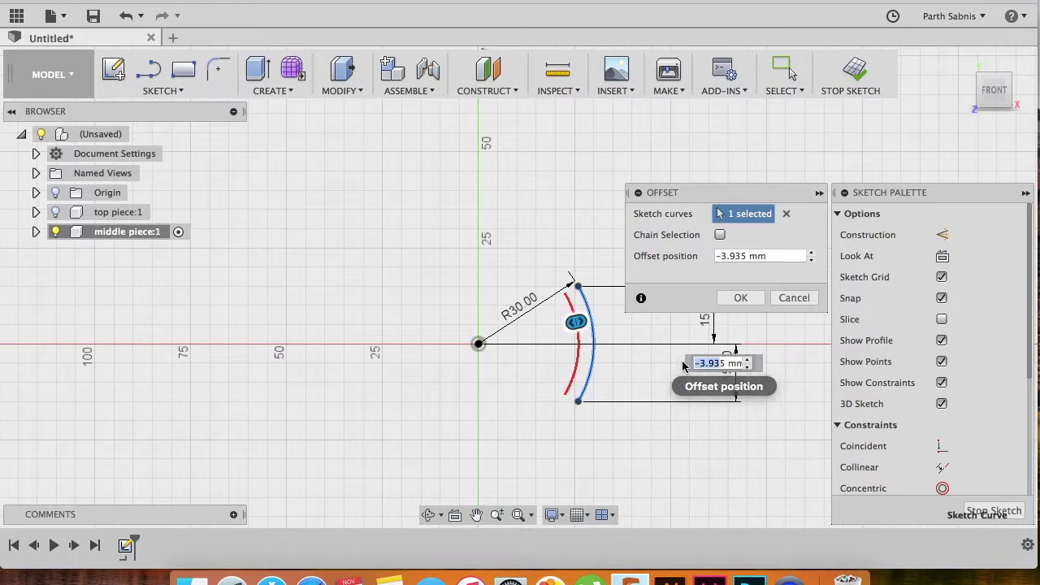
pyautogui.moveTo(726, 363); pyautogui.dragTo(681, 364)
pyautogui.write('-3')
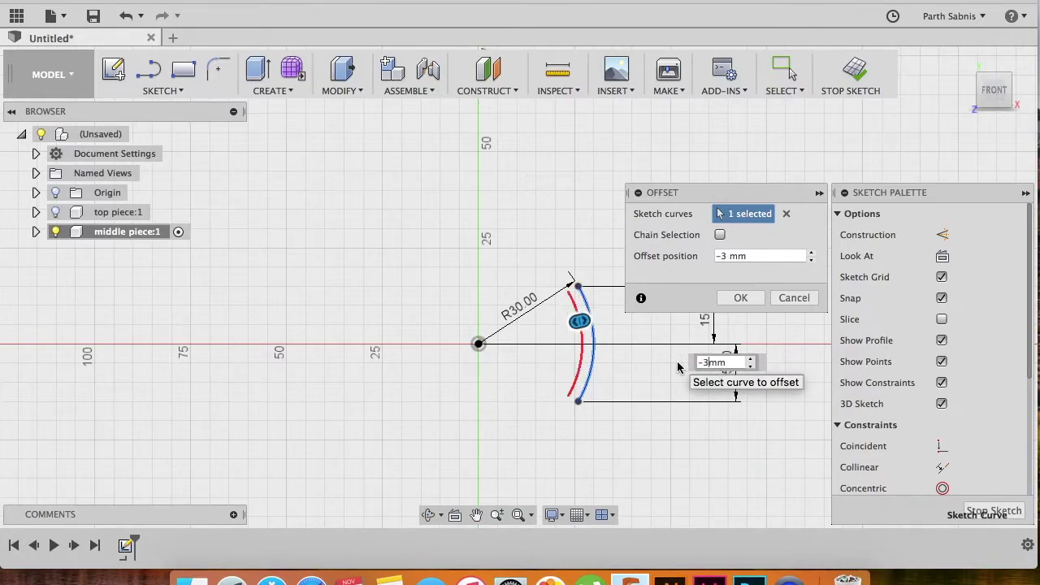
pyautogui.press('Return')
# - Close the profile by joining the two arcs with a straight line at their upper ends and another at their lower ends
pyautogui.scroll(3, 563, 272)
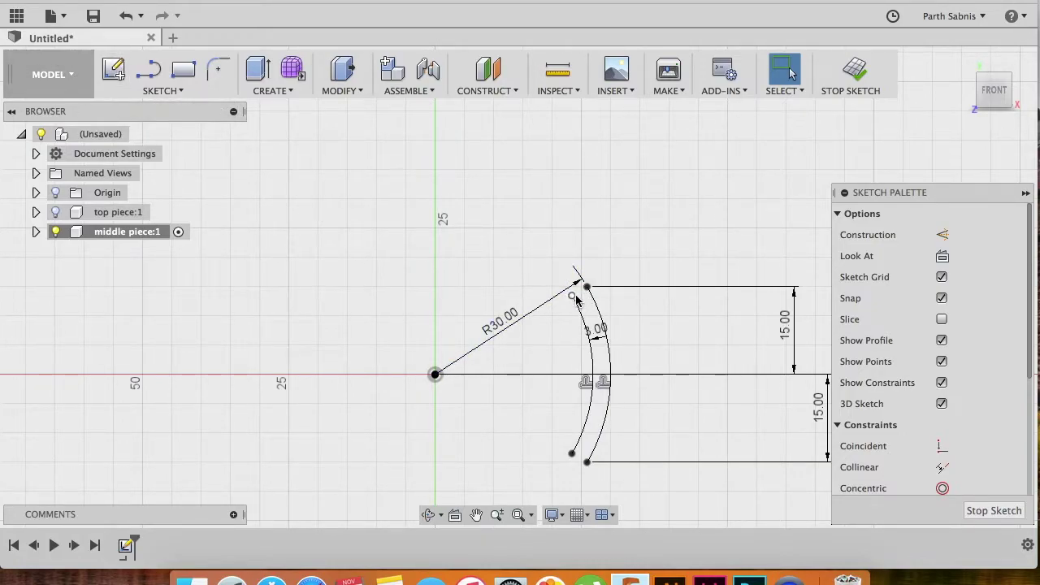
pyautogui.click(150, 78)
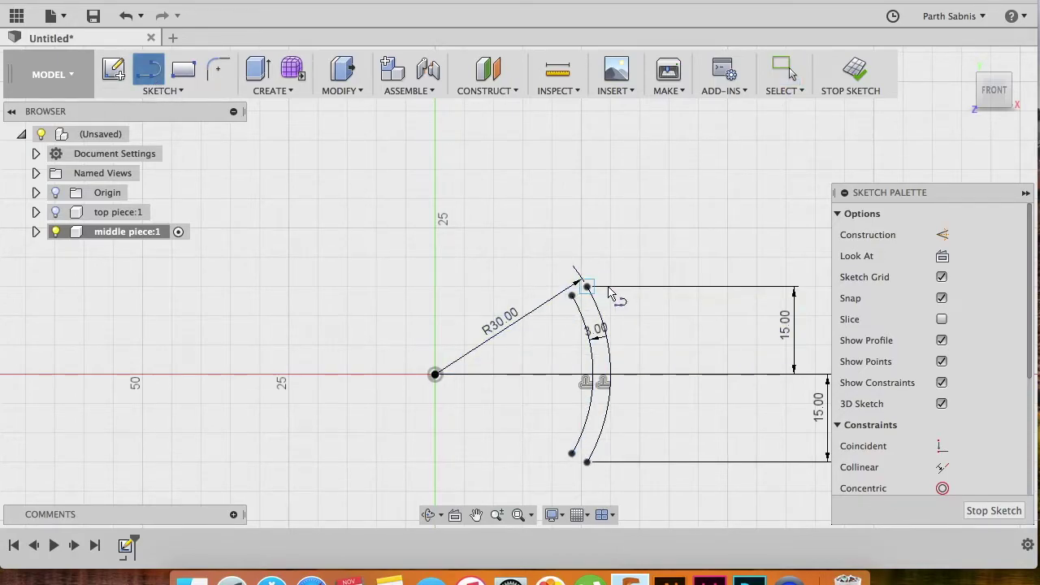
pyautogui.click(572, 295)
pyautogui.click(587, 286)
pyautogui.click(572, 453)
pyautogui.click(587, 462)
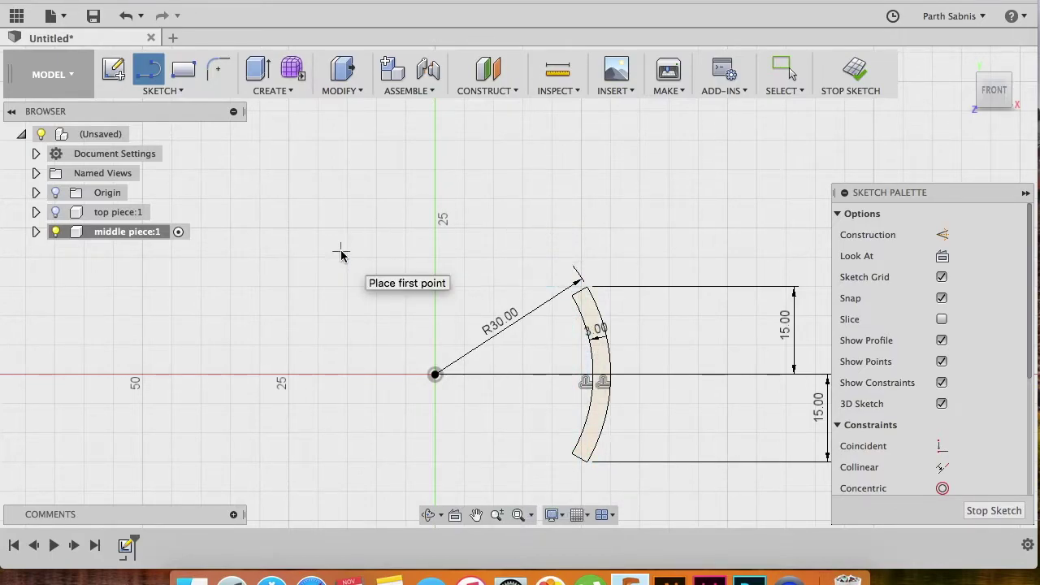
pyautogui.press('Escape')
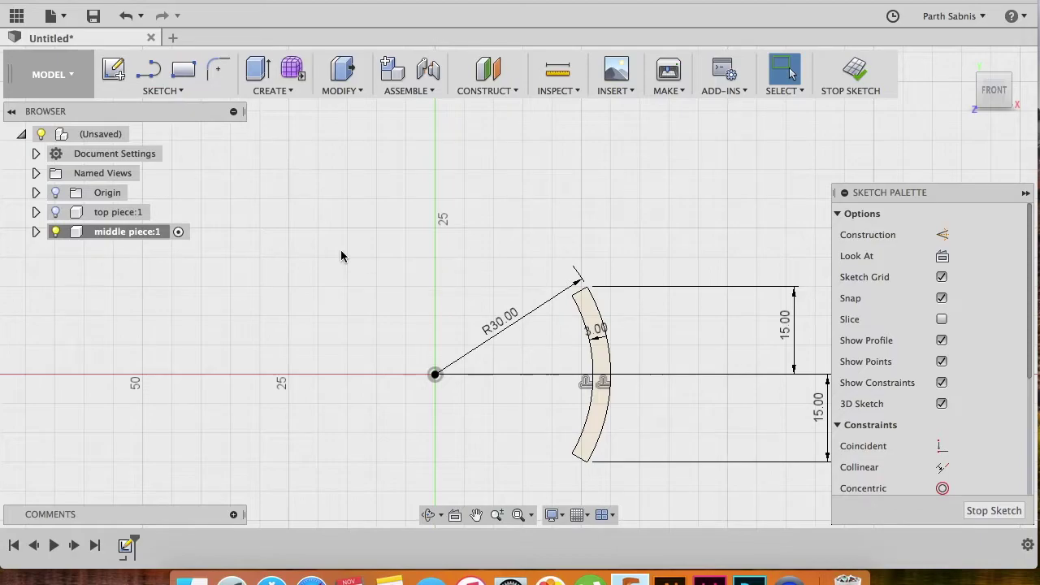
# - Finish the middle piece's arc profile sketch
pyautogui.click(591, 316)
pyautogui.click(849, 71)
pyautogui.click(964, 66)
pyautogui.keyDown('shift'); pyautogui.moveTo(635, 238); pyautogui.dragTo(748, 246, button='middle'); pyautogui.keyUp('shift')
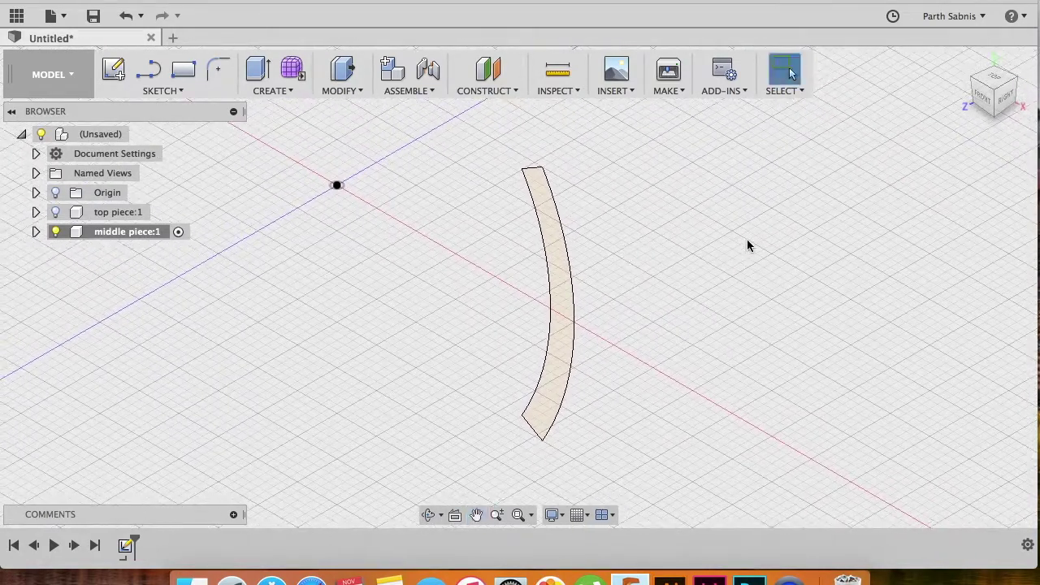
# - Revolve the curved band profile 360 degrees around the vertical Y axis as a new body
pyautogui.click(274, 91)
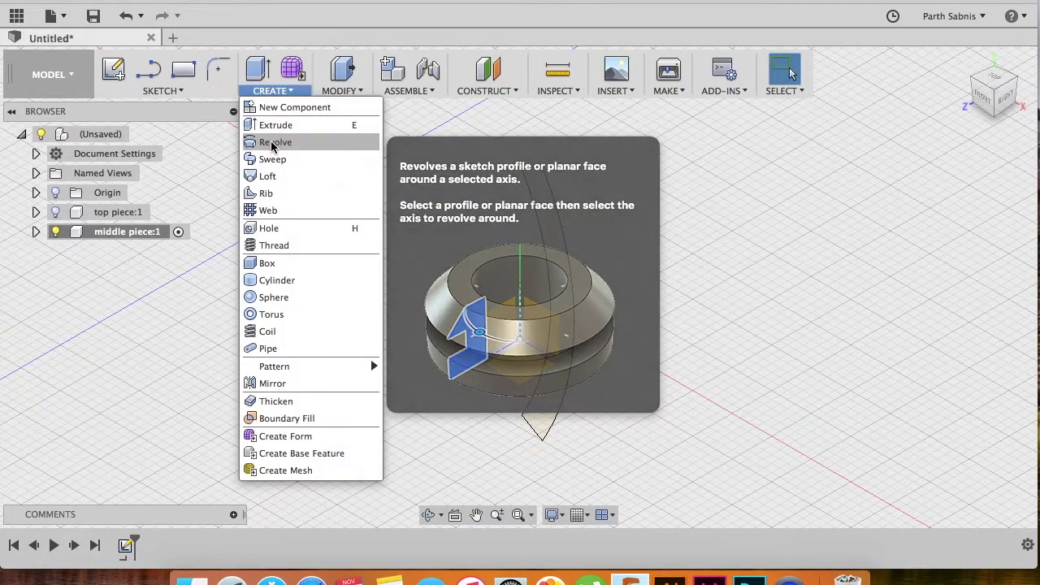
pyautogui.click(271, 156)
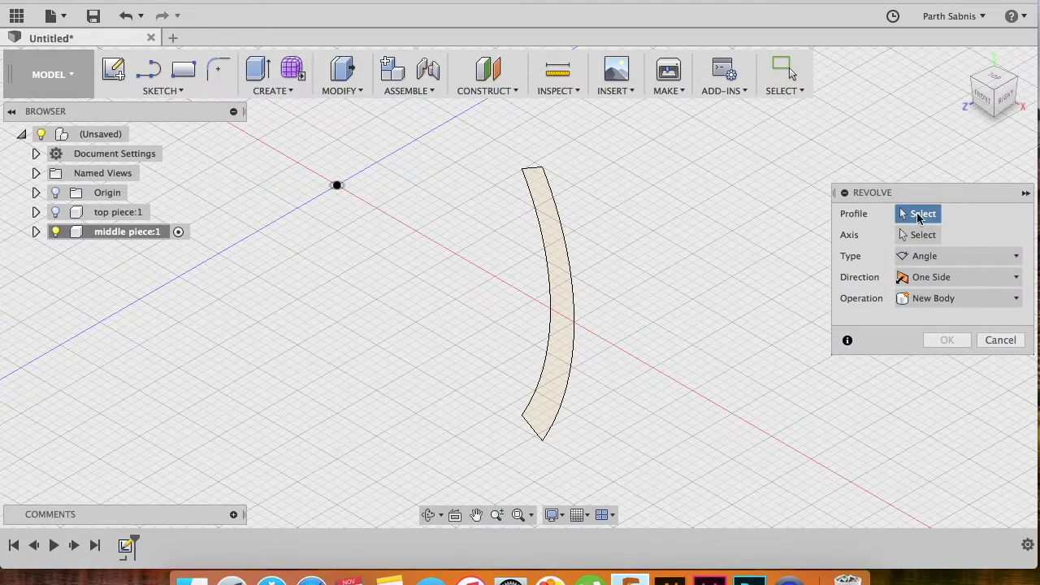
pyautogui.click(540, 190)
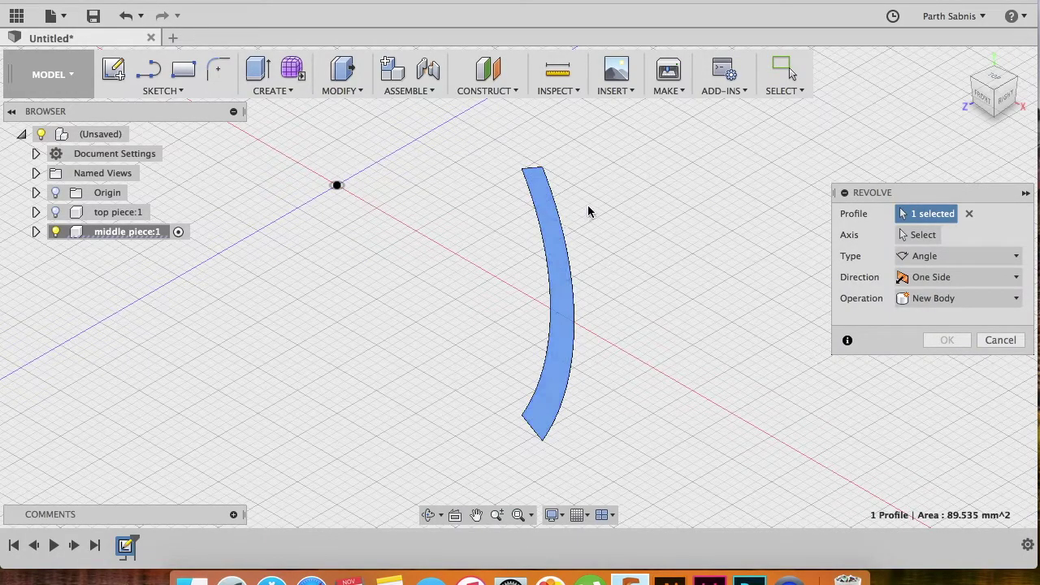
pyautogui.click(922, 235)
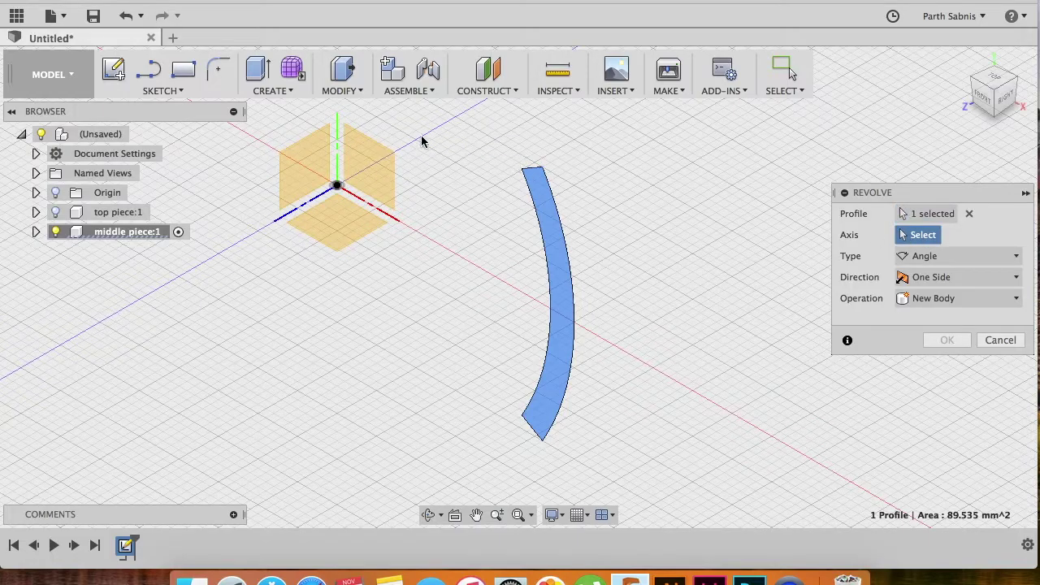
pyautogui.click(337, 134)
pyautogui.click(337, 134)
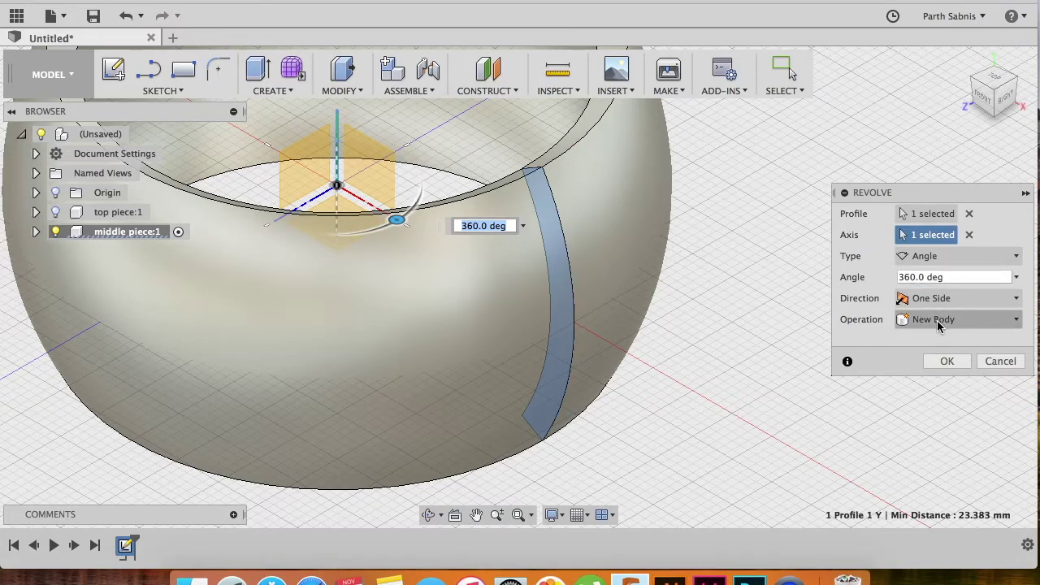
pyautogui.scroll(-3, 679, 328)
pyautogui.click(945, 361)
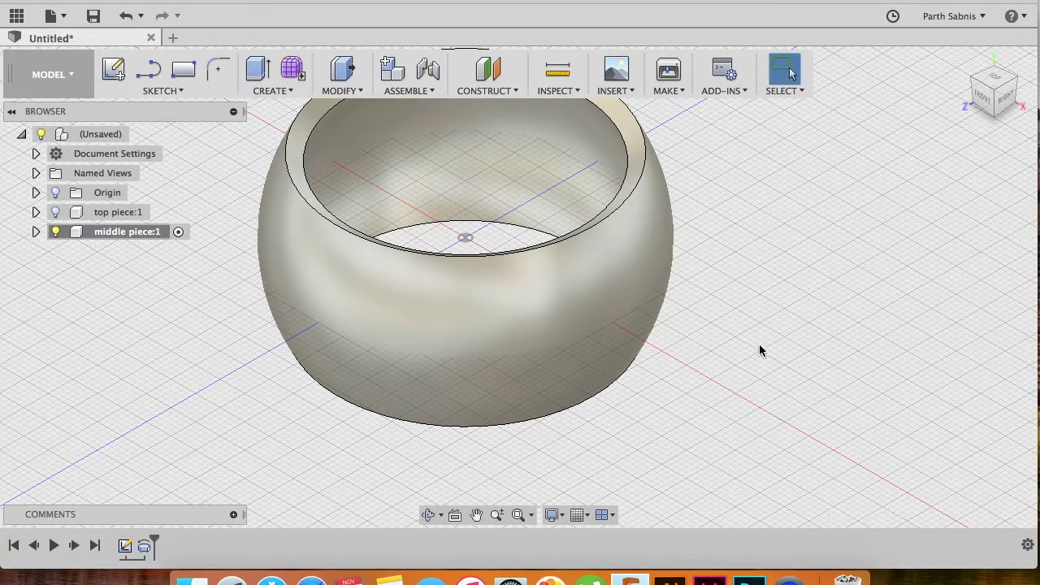
pyautogui.moveTo(724, 343); pyautogui.dragTo(731, 414, button='middle')
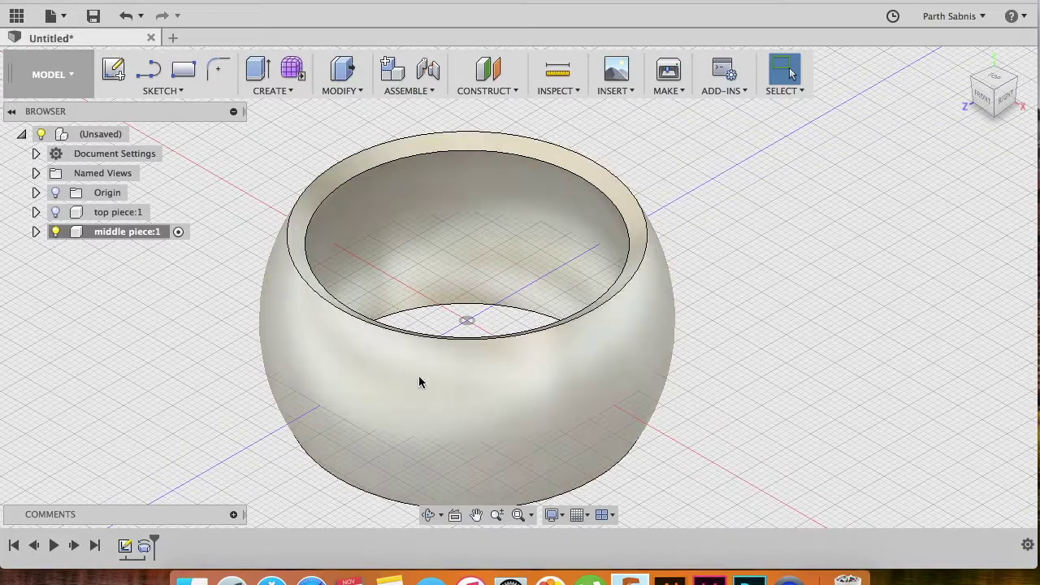
pyautogui.keyDown('shift'); pyautogui.moveTo(760, 327); pyautogui.dragTo(435, 311, button='middle'); pyautogui.keyUp('shift')
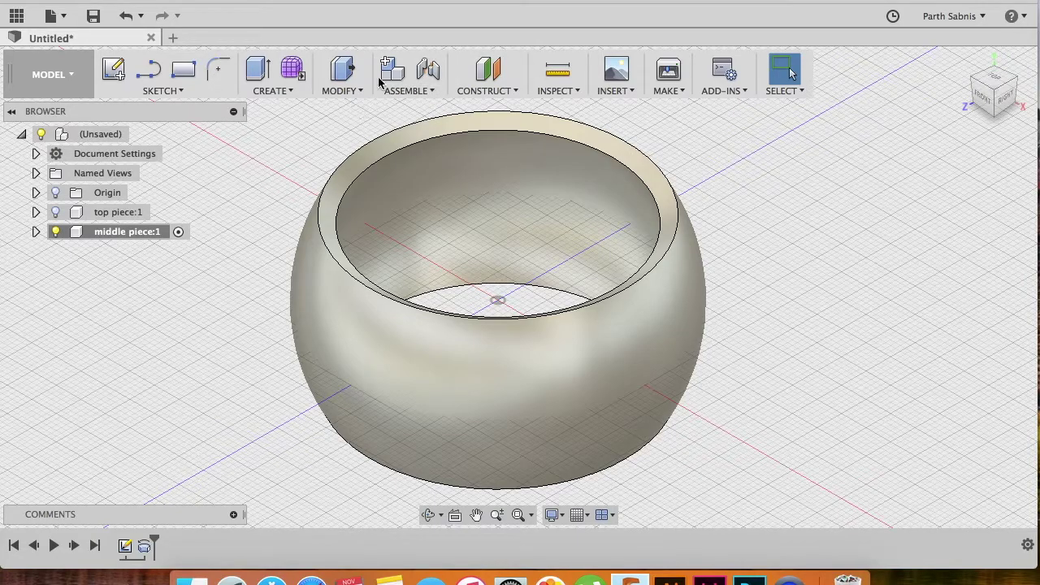
# - Activate the top-level assembly and hide the middle piece component
pyautogui.click(137, 135)
pyautogui.click(73, 233)
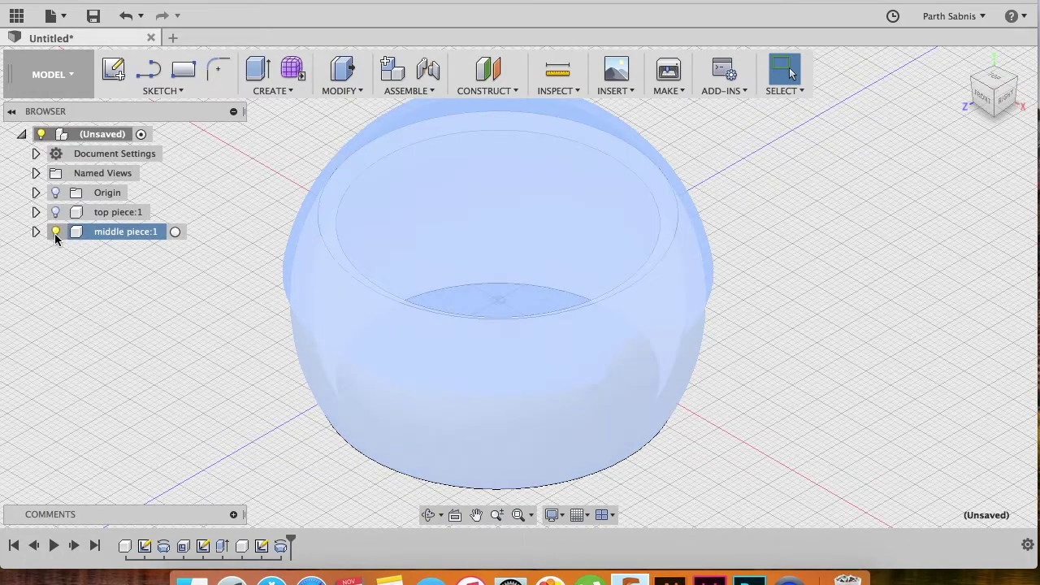
pyautogui.click(56, 233)
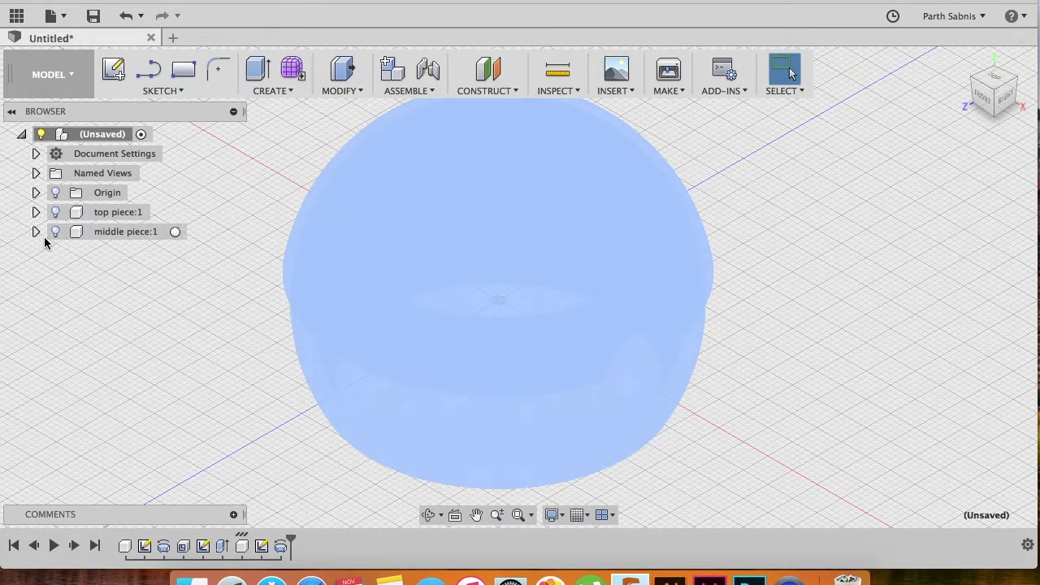
pyautogui.click(186, 275)
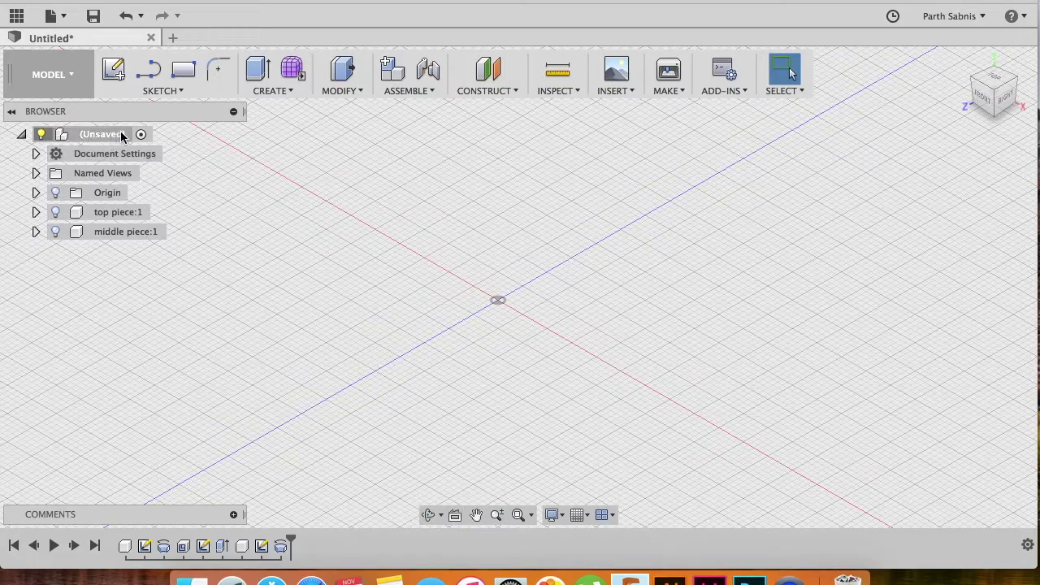
# - Create a new empty component named "button" under the top-level assembly and make it active
pyautogui.click(391, 72)
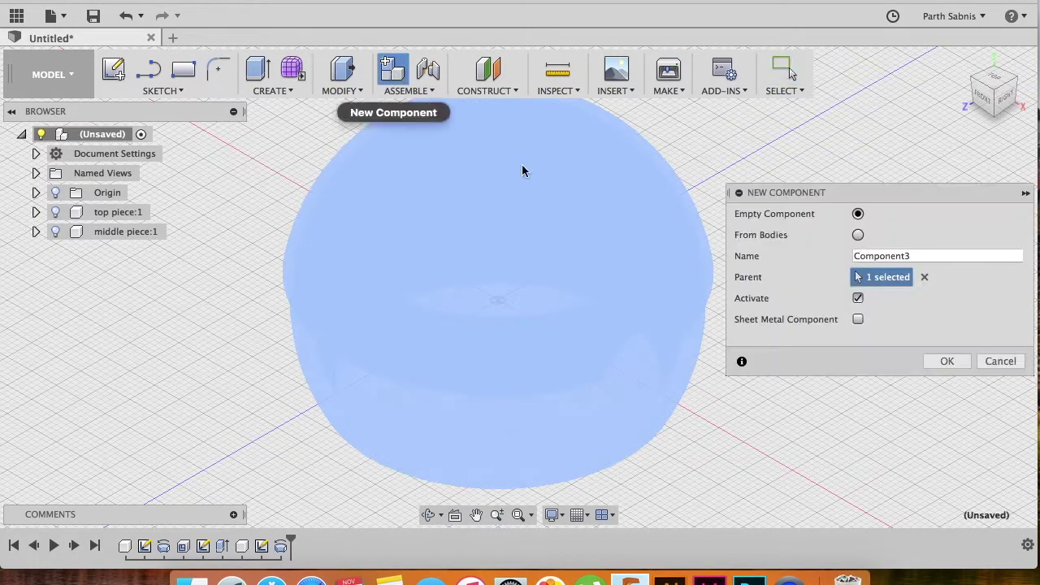
pyautogui.doubleClick(913, 255)
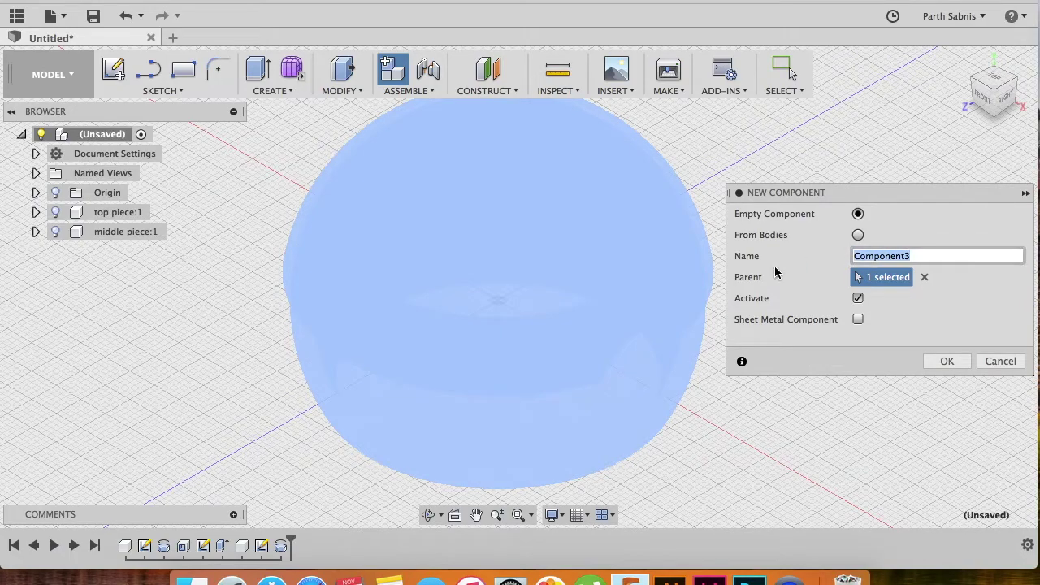
pyautogui.write('button')
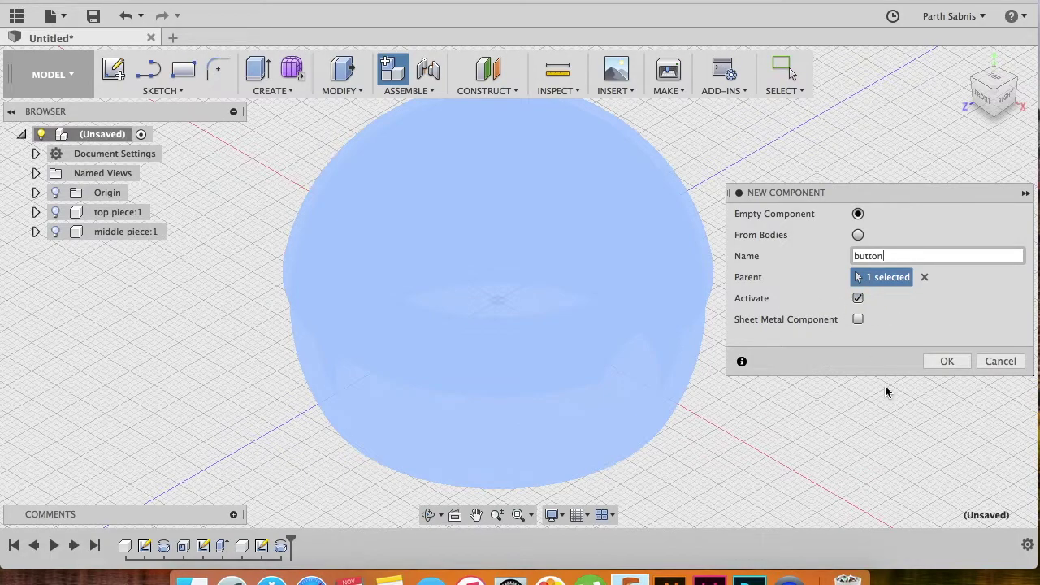
pyautogui.click(947, 361)
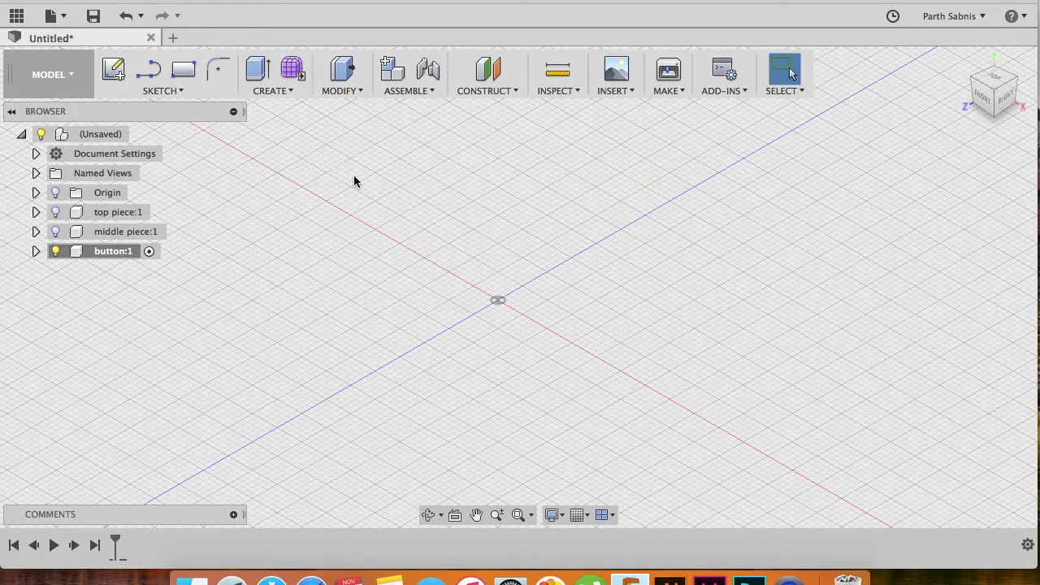
# - Start a sketch for the button component on the front XY plane
pyautogui.click(984, 98)
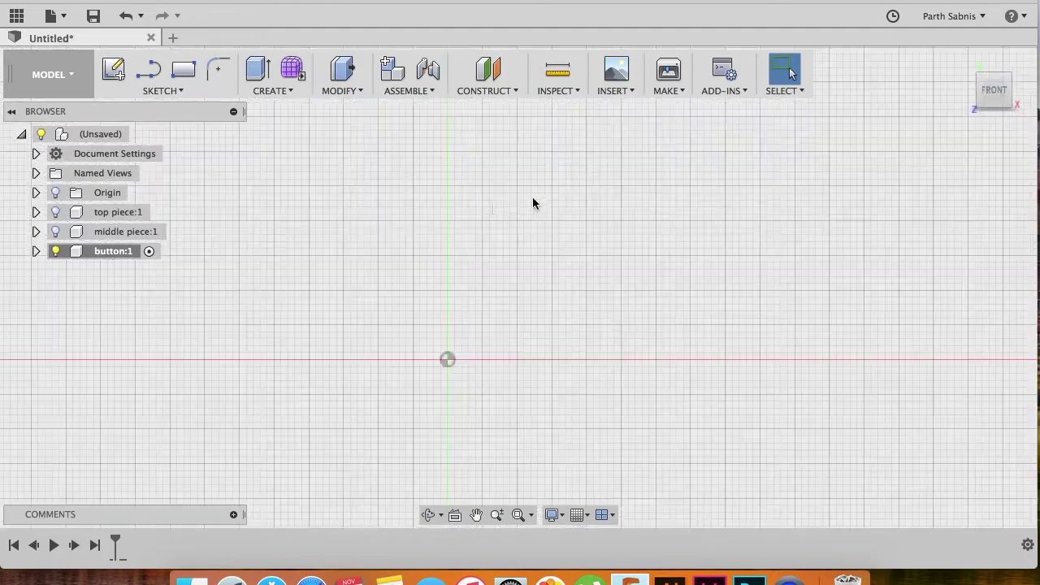
pyautogui.click(113, 71)
pyautogui.click(515, 308)
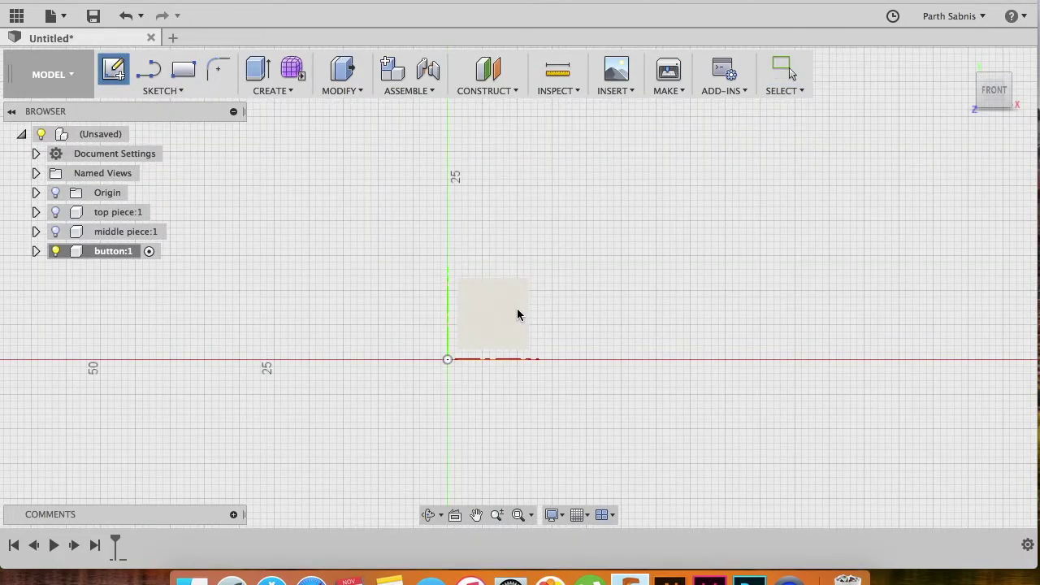
# - Draw a center point arc about the origin with a radius of about 20 mm, running upward from the horizontal axis
pyautogui.click(163, 90)
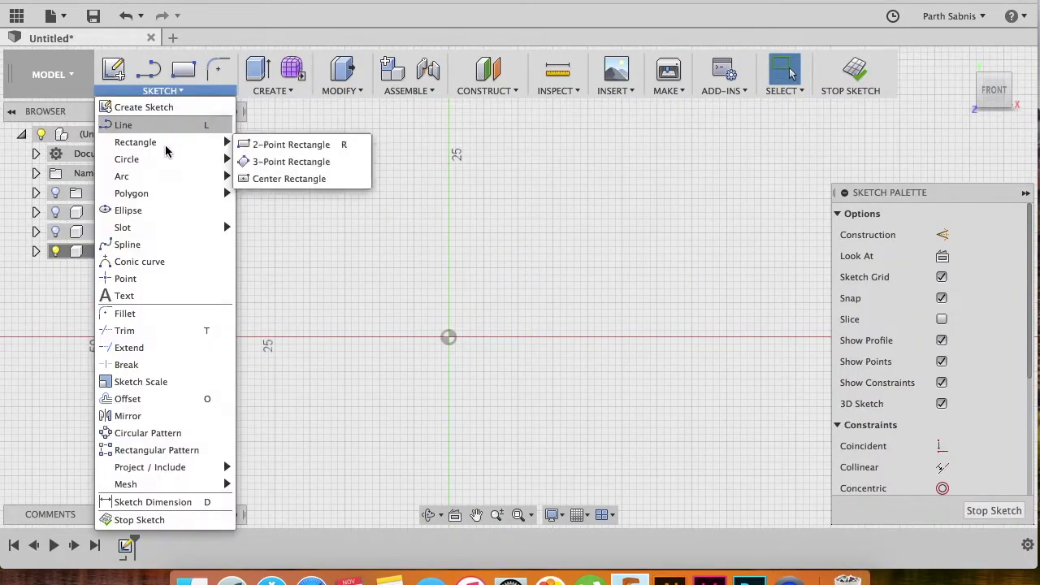
pyautogui.moveTo(160, 176)
pyautogui.click(337, 195)
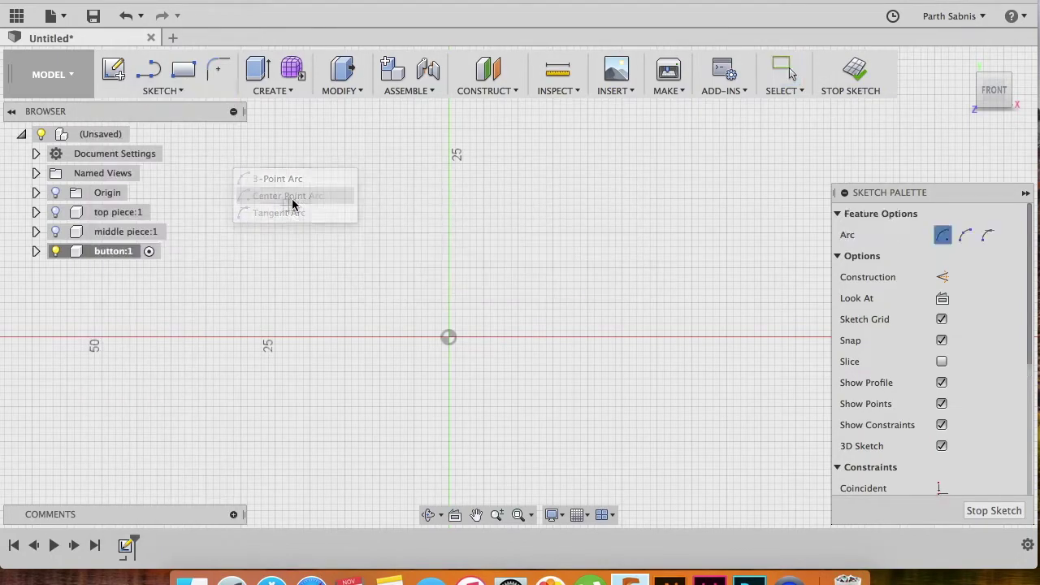
pyautogui.click(449, 336)
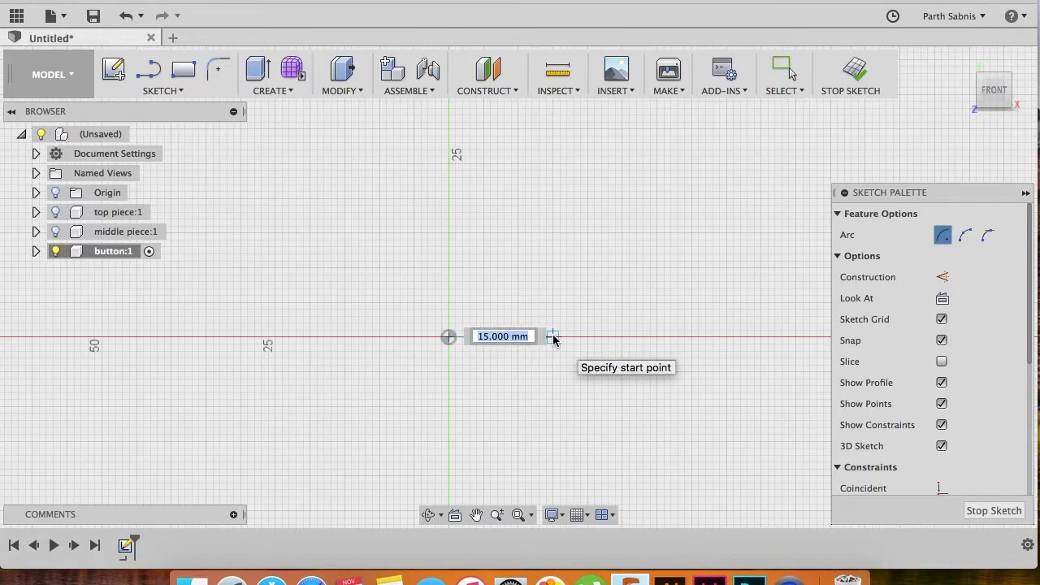
pyautogui.click(588, 337)
pyautogui.click(513, 215)
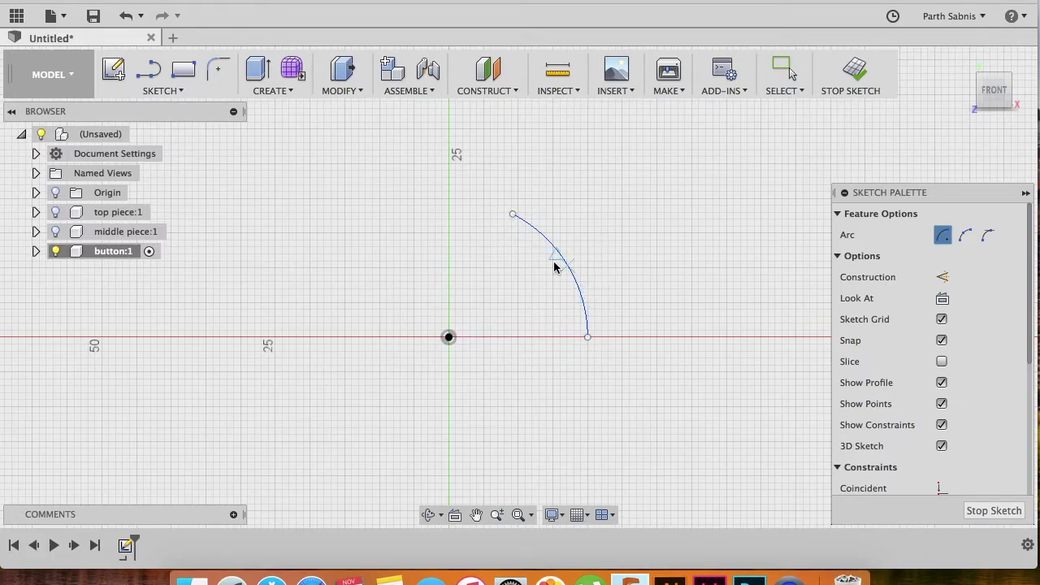
pyautogui.press('Escape')
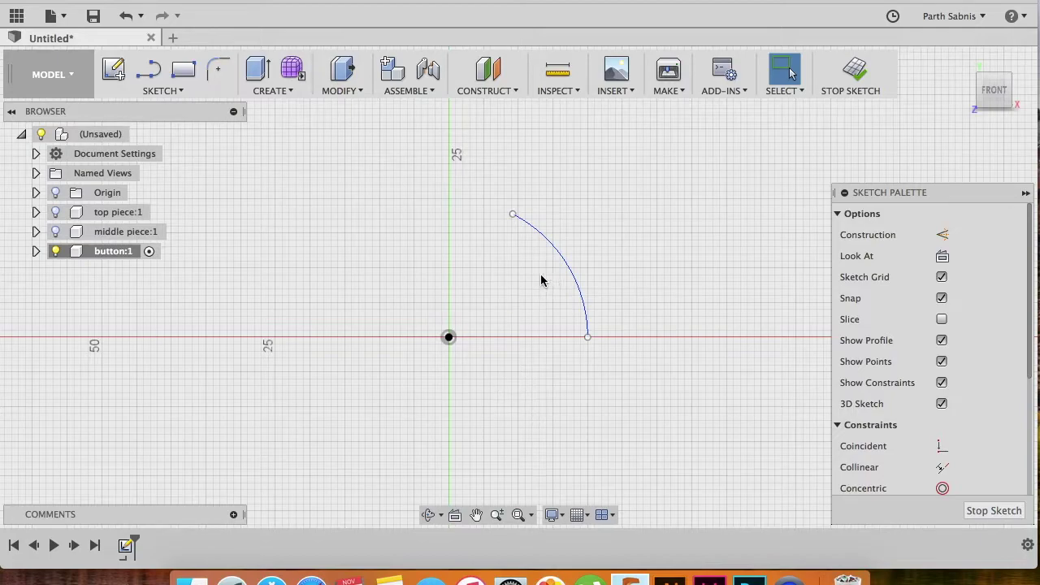
# - Dimension the arc's radius and set it to 24 mm
pyautogui.press('d')
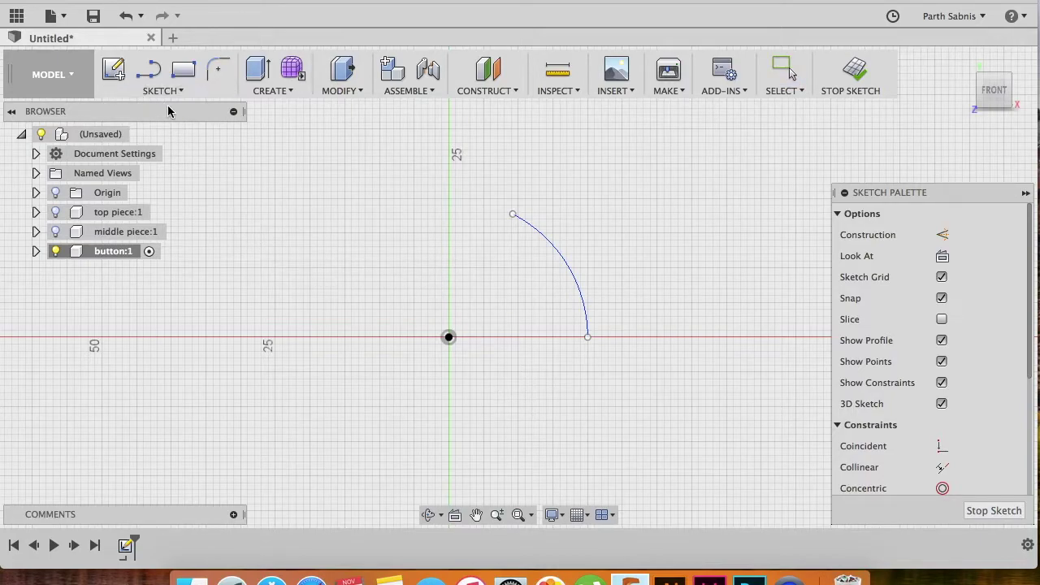
pyautogui.click(563, 260)
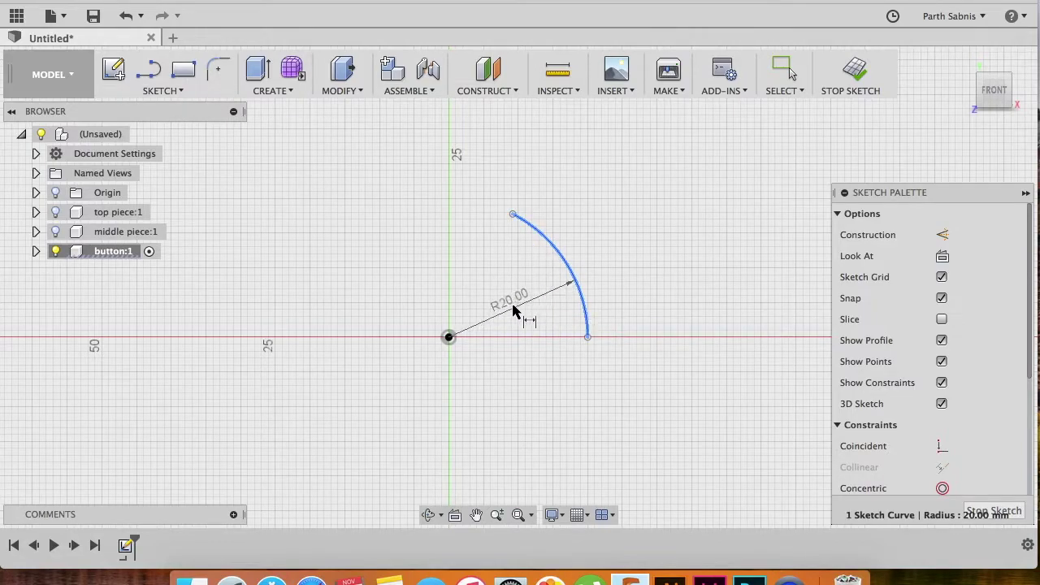
pyautogui.click(508, 300)
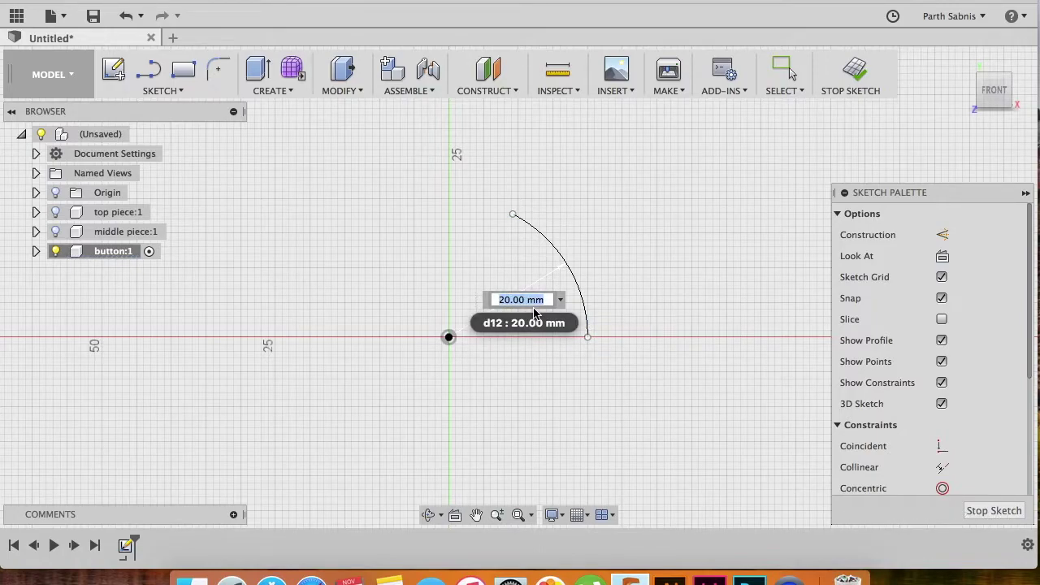
pyautogui.write('24')
pyautogui.press('Return')
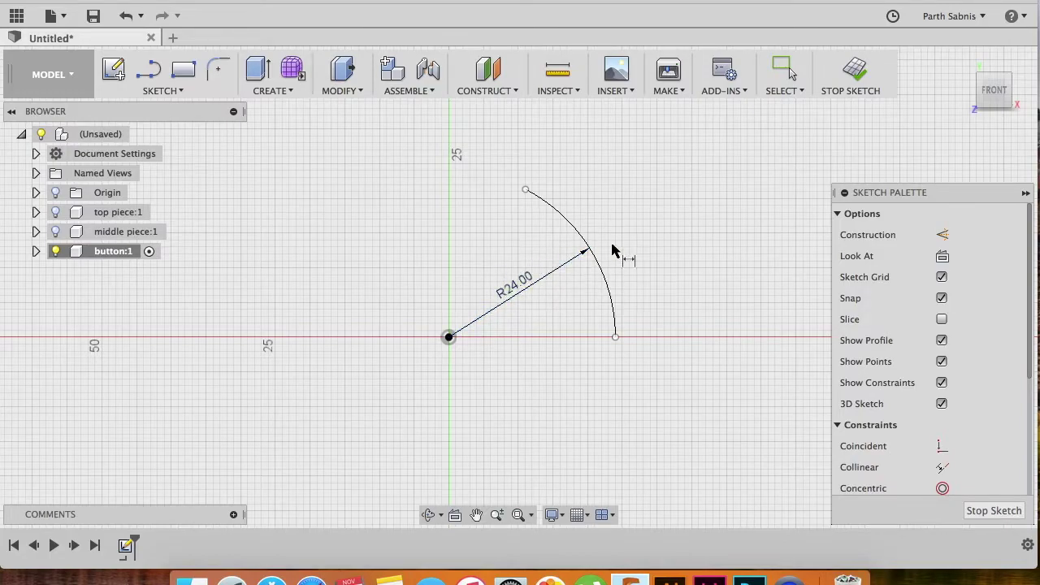
pyautogui.press('Escape')
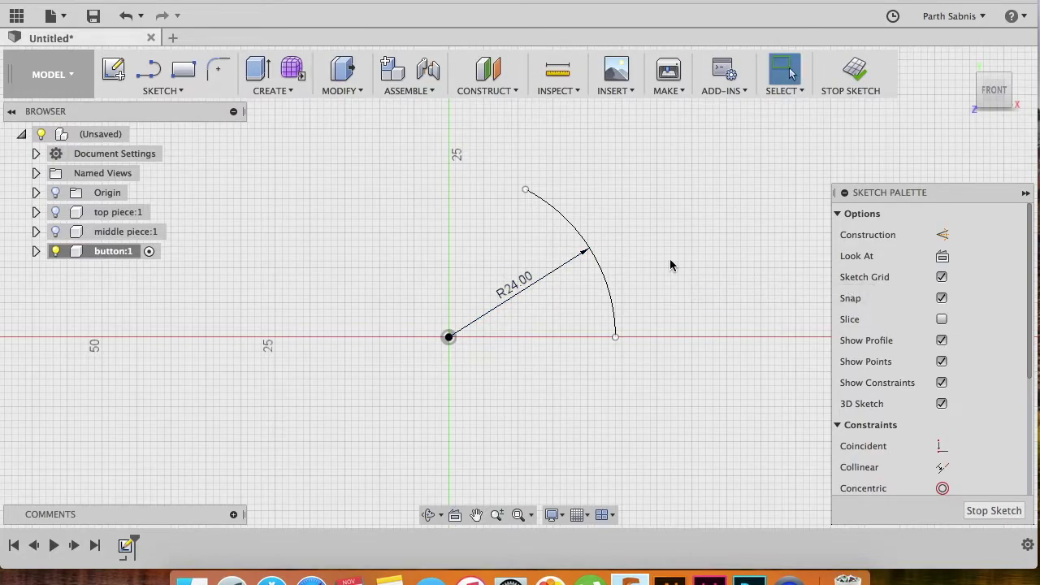
# - Dimension the vertical distance from the origin to the arc's upper endpoint as 7 mm
pyautogui.press('d')
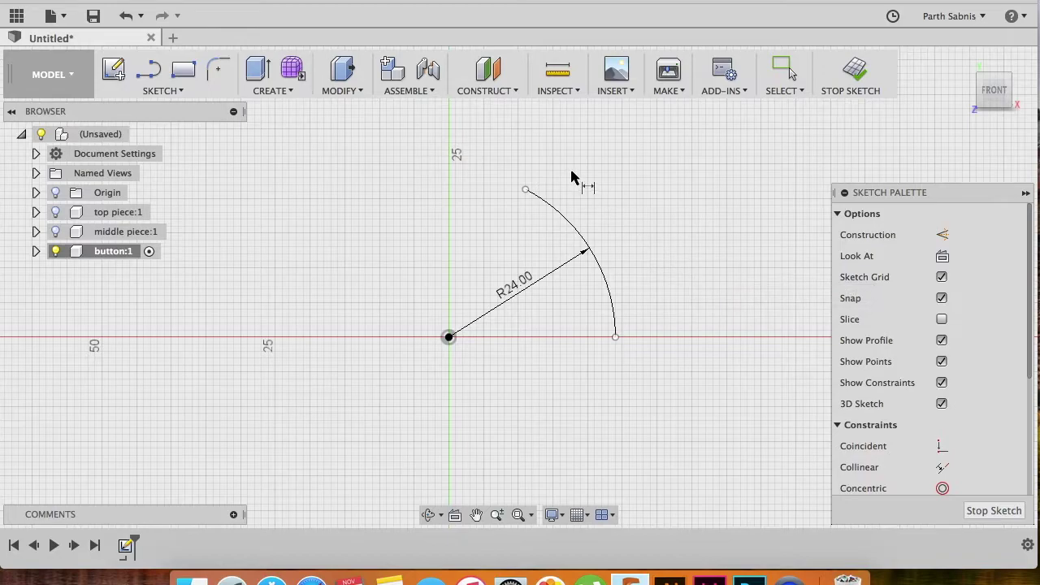
pyautogui.click(526, 191)
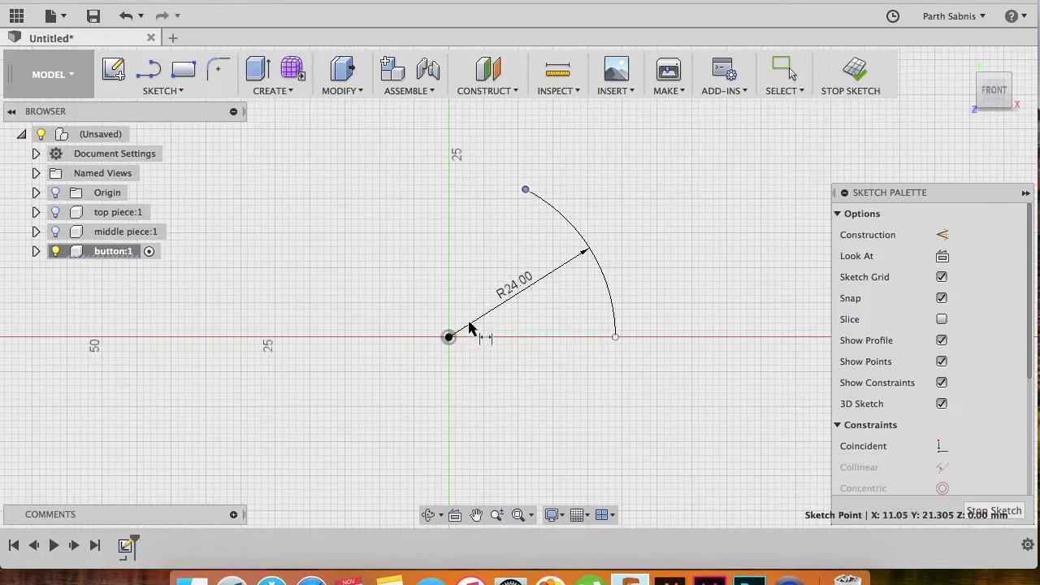
pyautogui.click(448, 338)
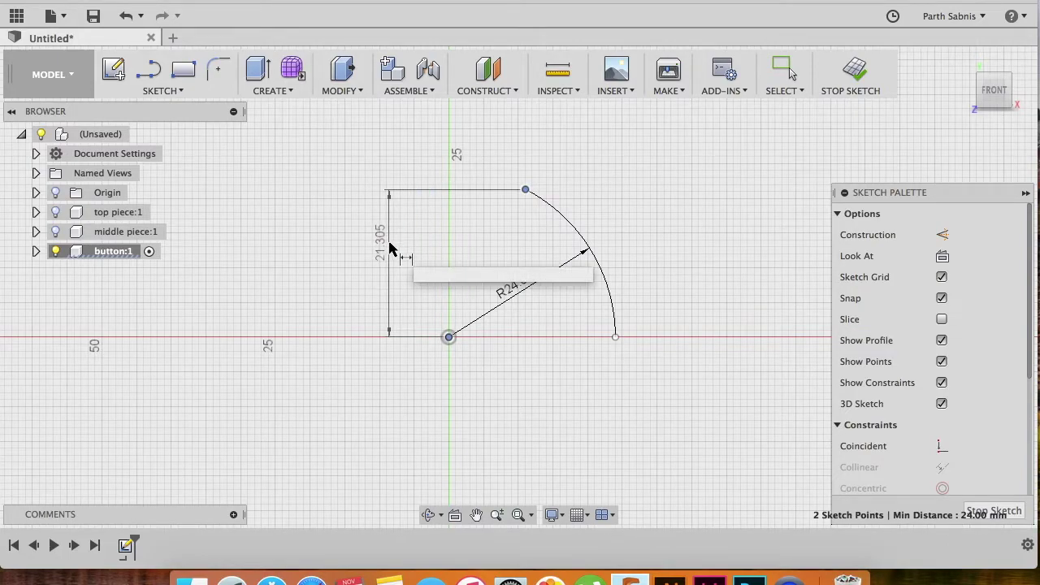
pyautogui.click(391, 248)
pyautogui.write('7')
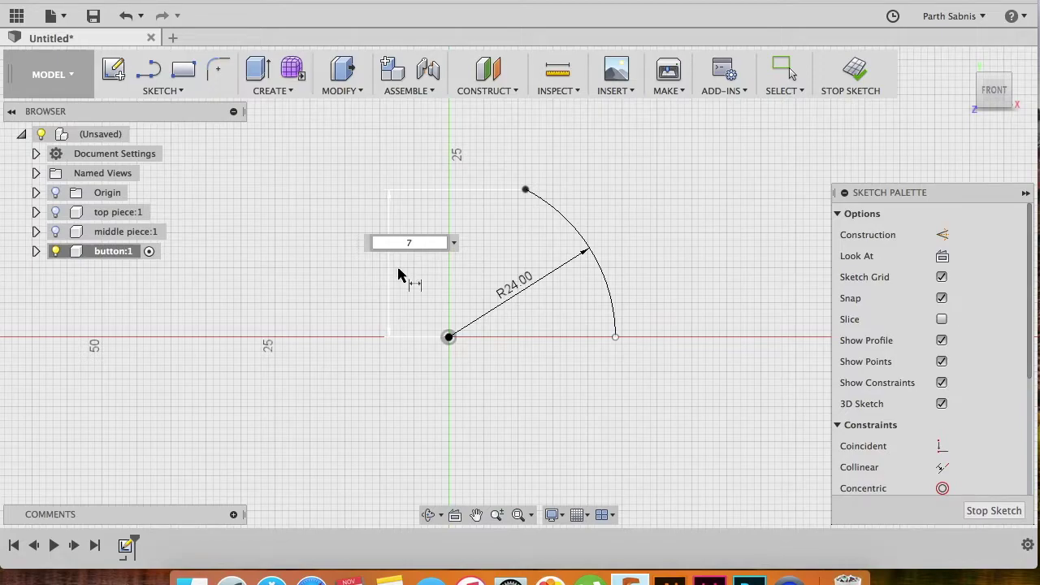
pyautogui.press('Return')
# - Reposition the 7 mm height dimension to the outer side of the arc
pyautogui.scroll(-2, 573, 350)
pyautogui.scroll(4, 569, 341)
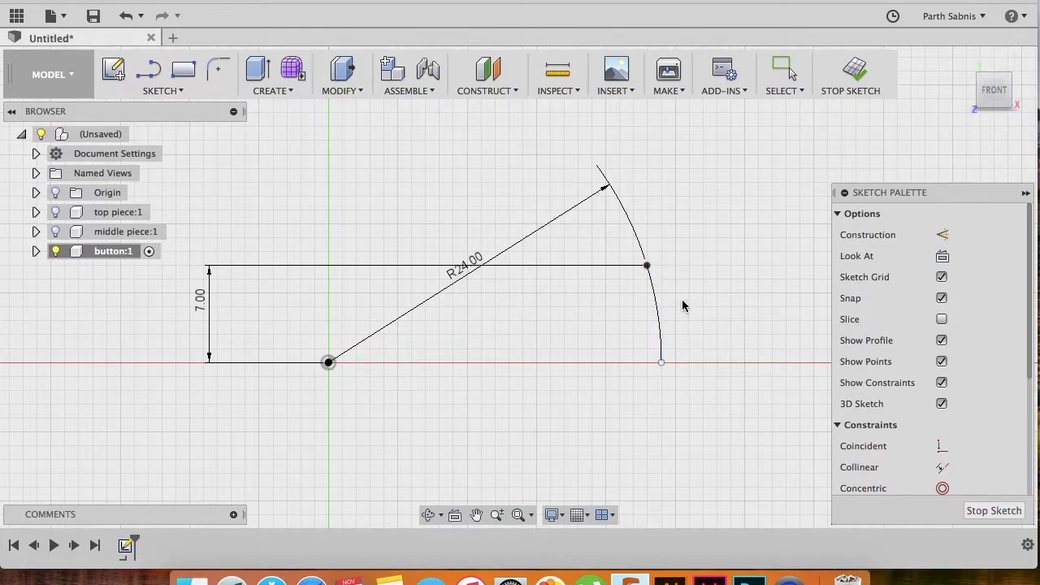
pyautogui.scroll(3, 615, 281)
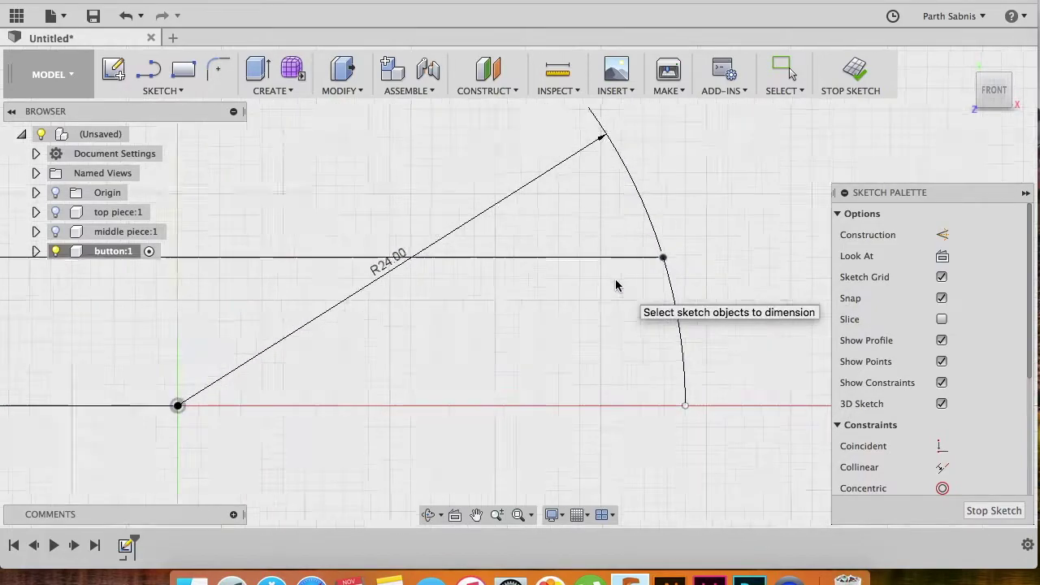
pyautogui.click(355, 262)
pyautogui.click(197, 333)
pyautogui.scroll(-3, 197, 333)
pyautogui.hotkey('ctrl', 'z')
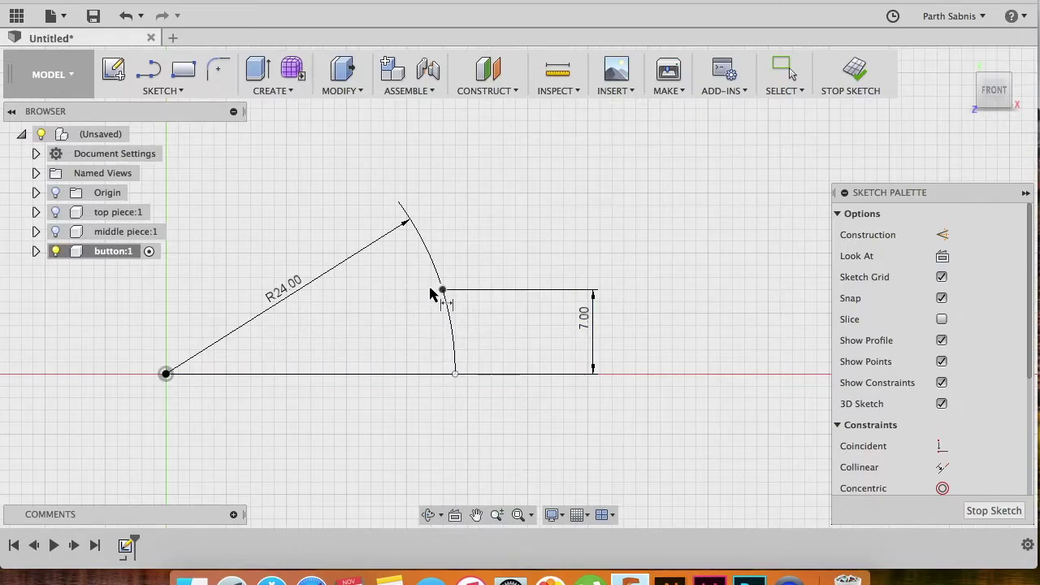
# - Draw a 2 mm horizontal line inward from the arc's upper endpoint
pyautogui.click(147, 70)
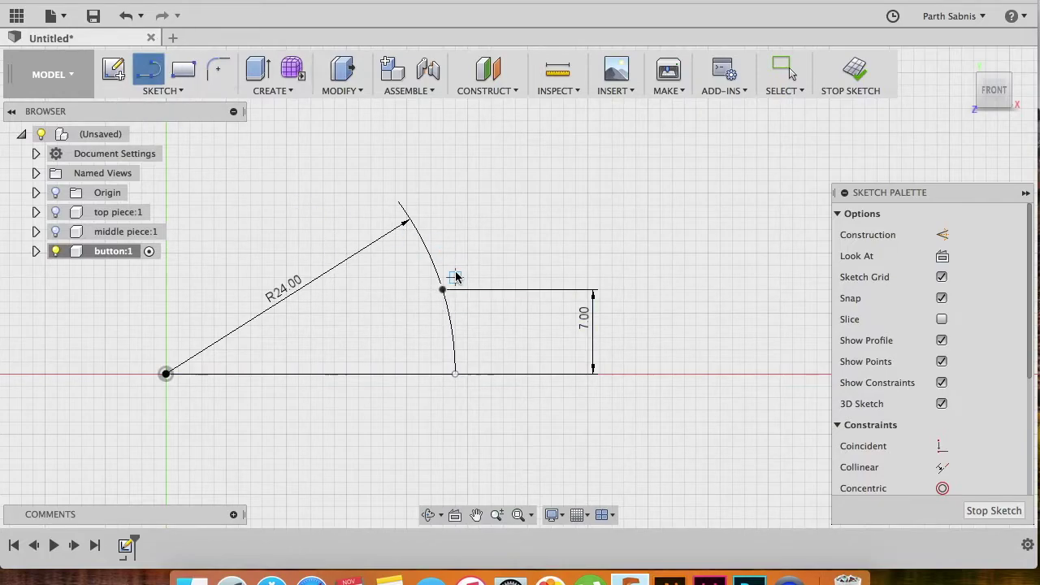
pyautogui.click(442, 291)
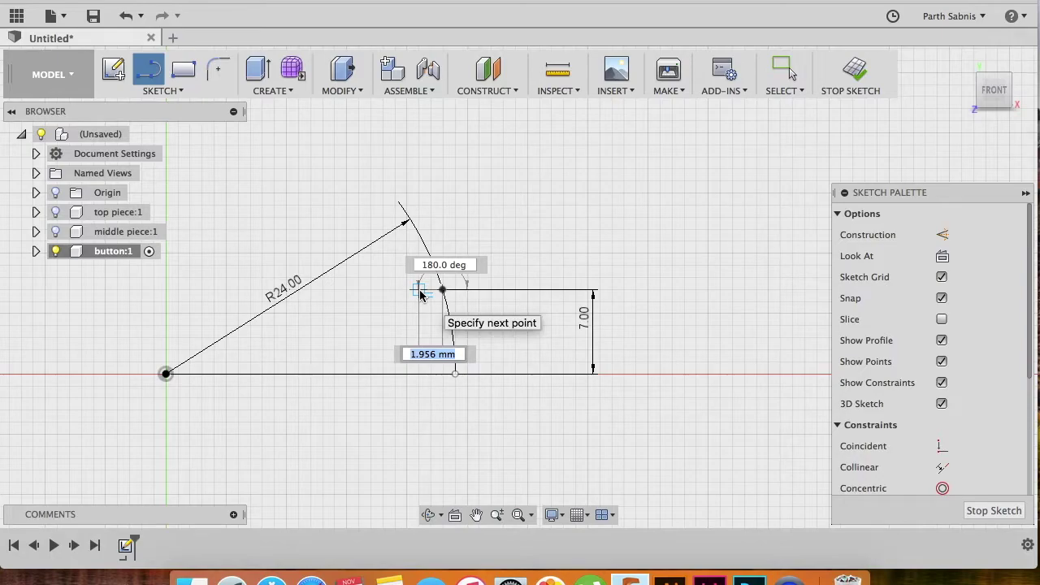
pyautogui.write('2')
pyautogui.press('Return')
pyautogui.press('Escape')
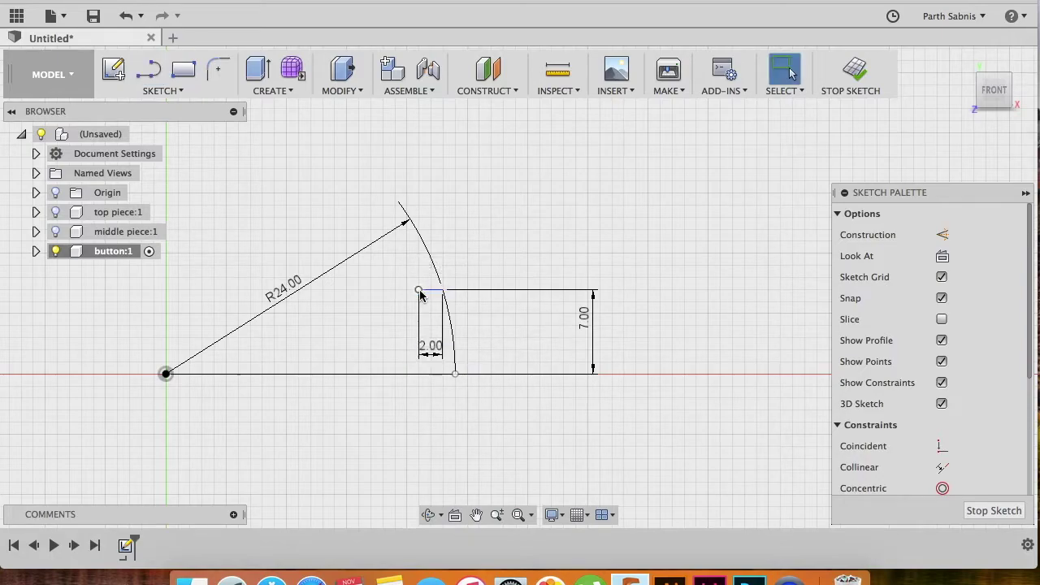
# - Close the profile with a 7 mm vertical line down to the horizontal axis and a line to the arc's lower endpoint, and finish the sketch
pyautogui.scroll(5, 418, 360)
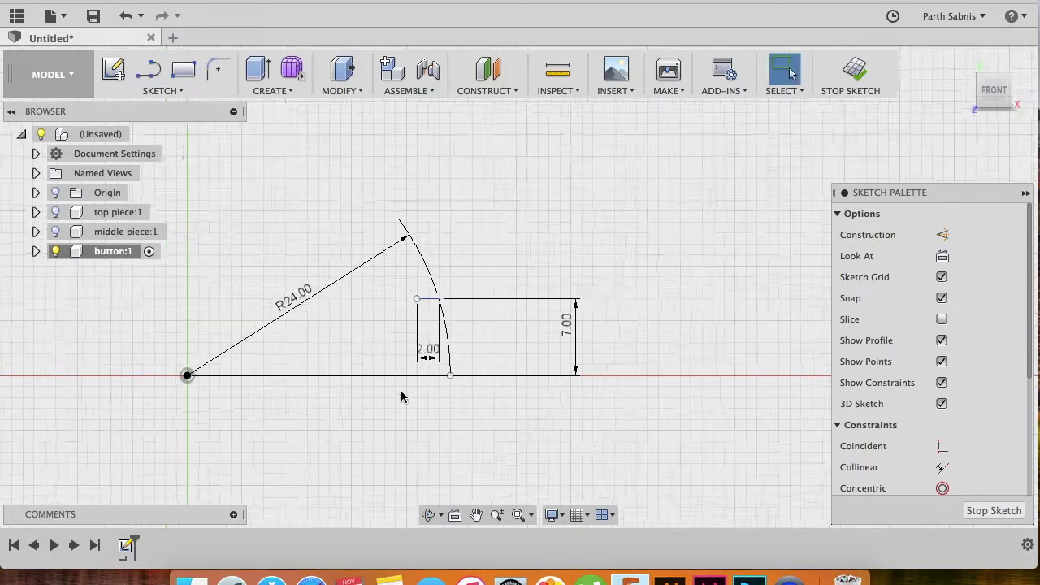
pyautogui.click(149, 71)
pyautogui.click(391, 249)
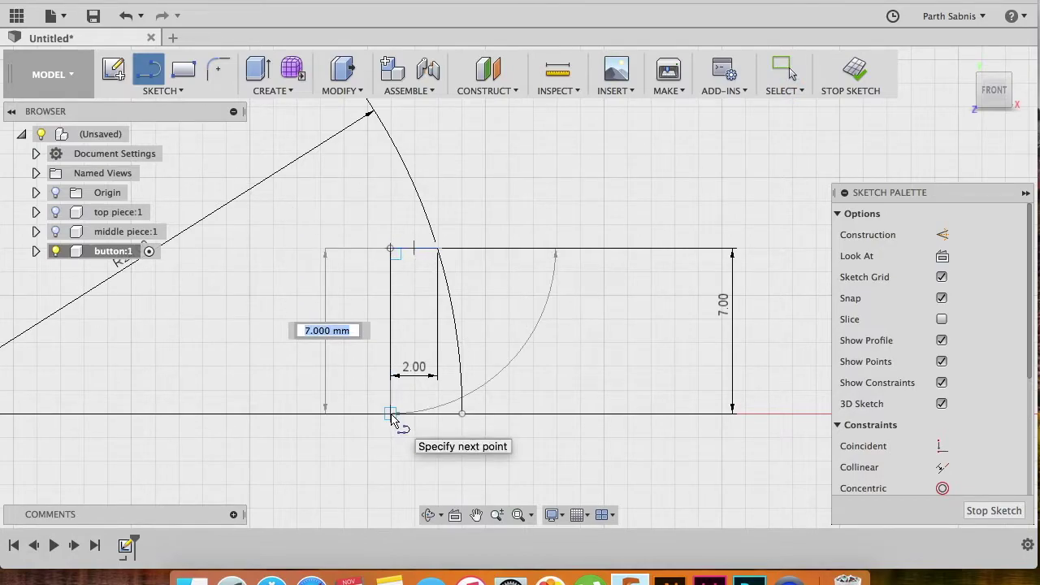
pyautogui.click(391, 415)
pyautogui.click(461, 414)
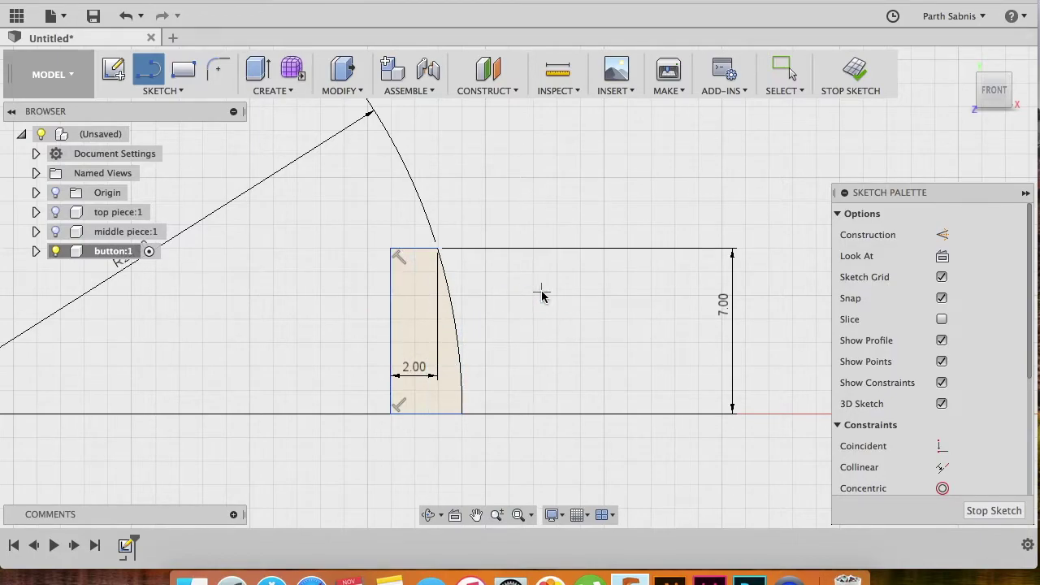
pyautogui.press('Escape')
pyautogui.click(853, 70)
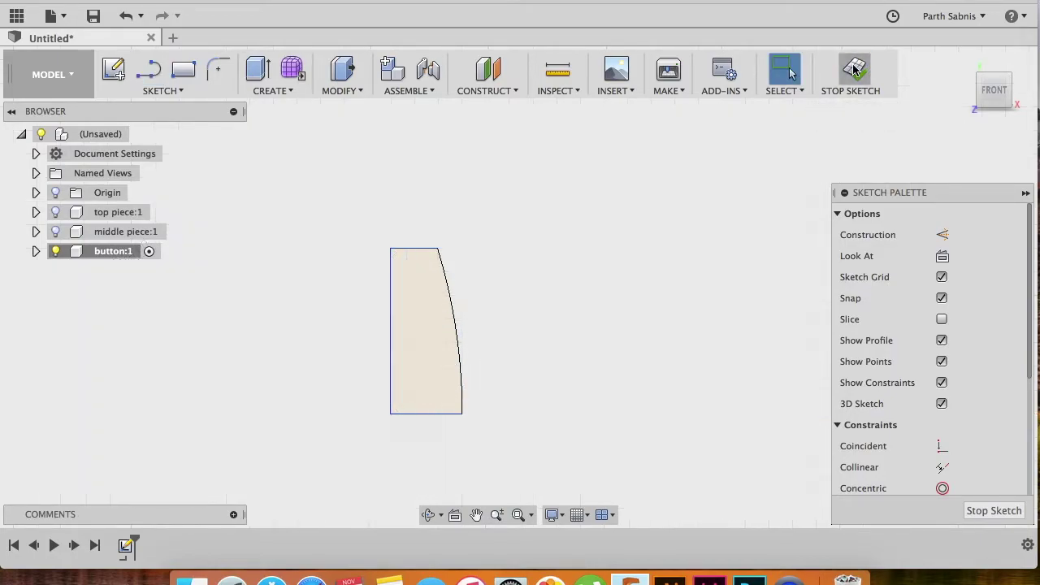
# - Revolve the closed button profile a full 360 degrees about the X axis as a new body
pyautogui.click(959, 63)
pyautogui.scroll(-5, 552, 254)
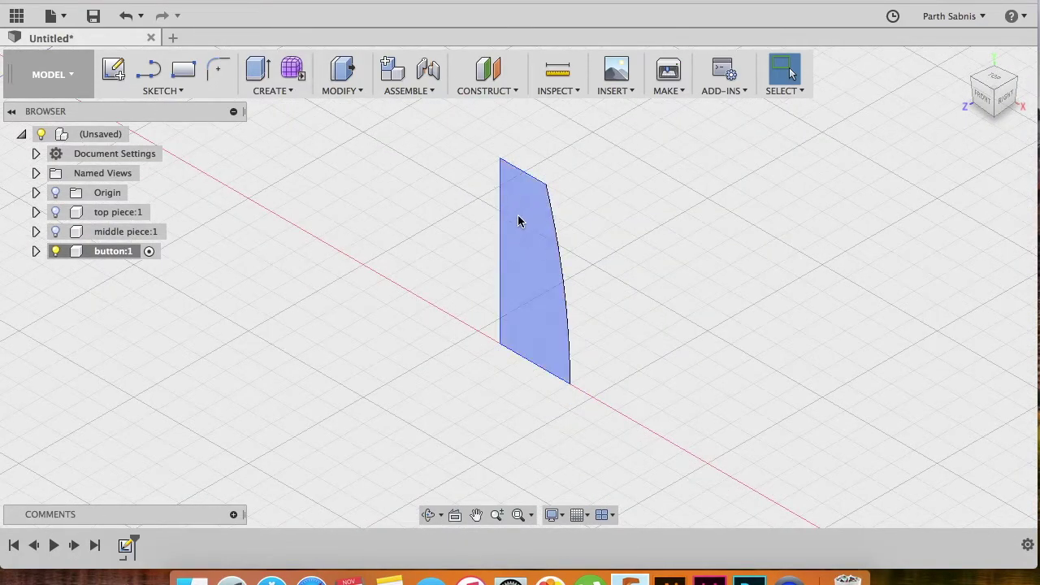
pyautogui.click(279, 92)
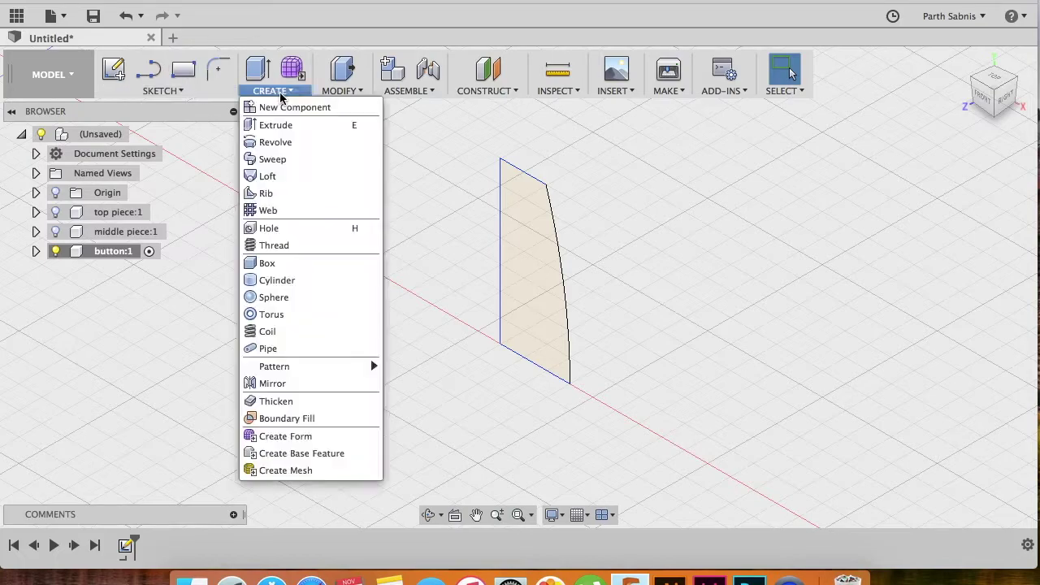
pyautogui.click(277, 143)
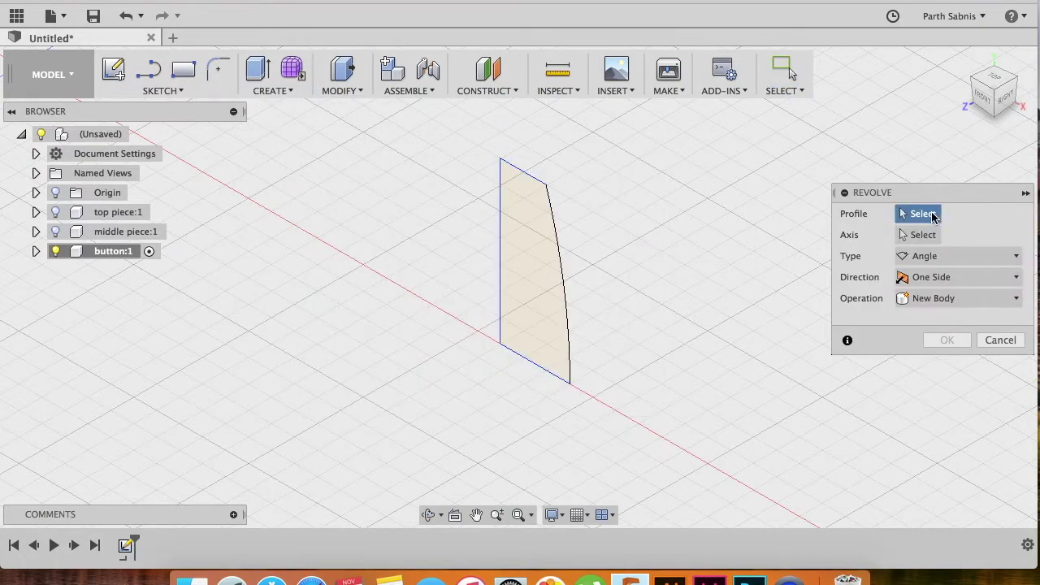
pyautogui.click(534, 246)
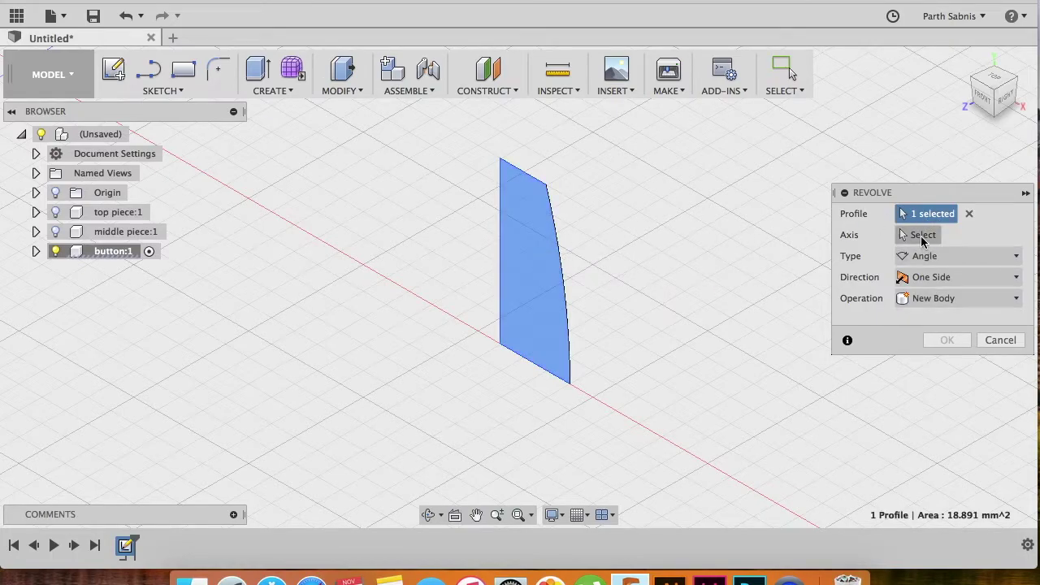
pyautogui.click(921, 238)
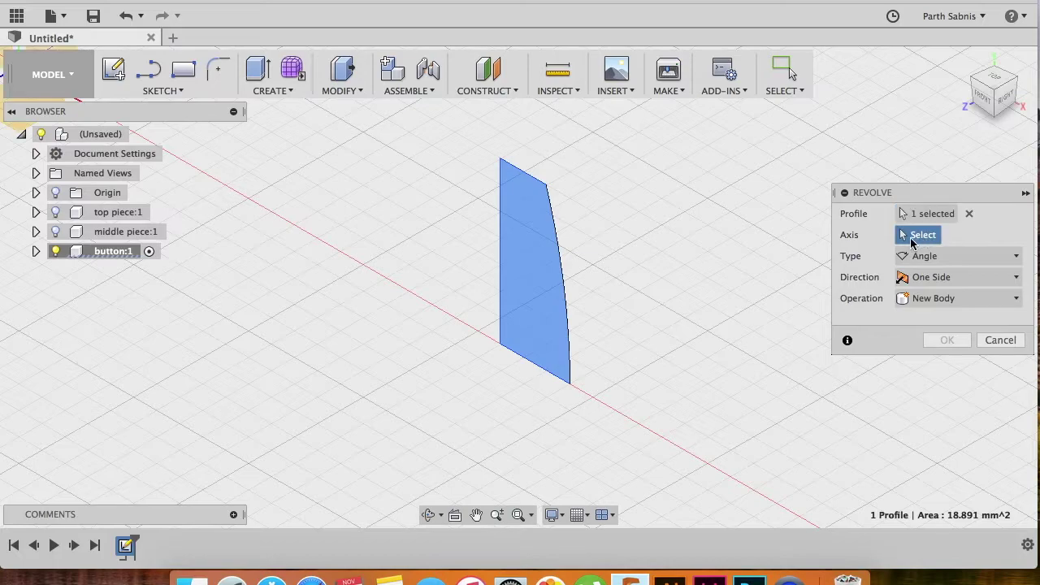
pyautogui.scroll(-5, 418, 299)
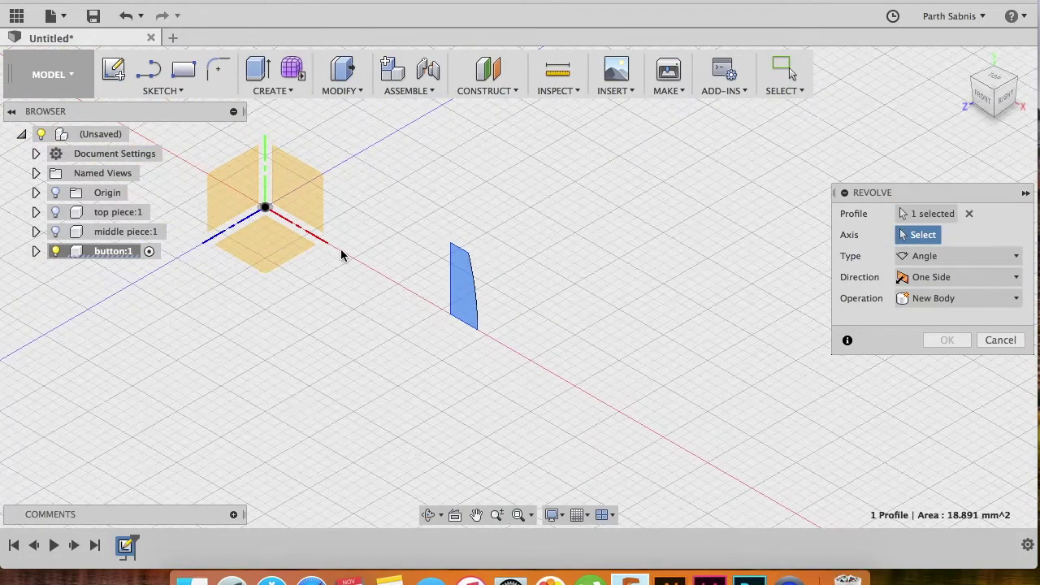
pyautogui.click(313, 239)
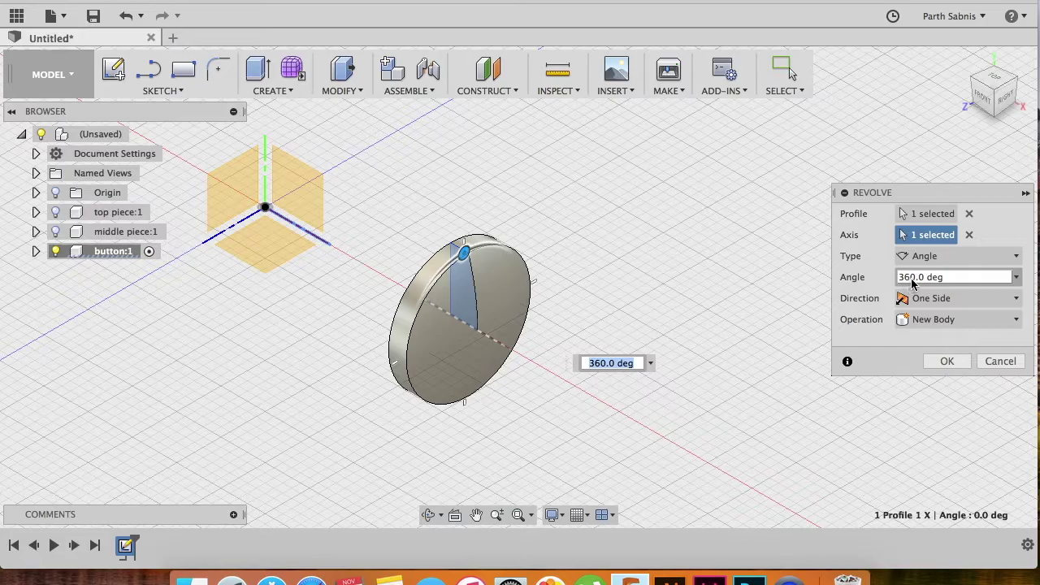
pyautogui.click(946, 362)
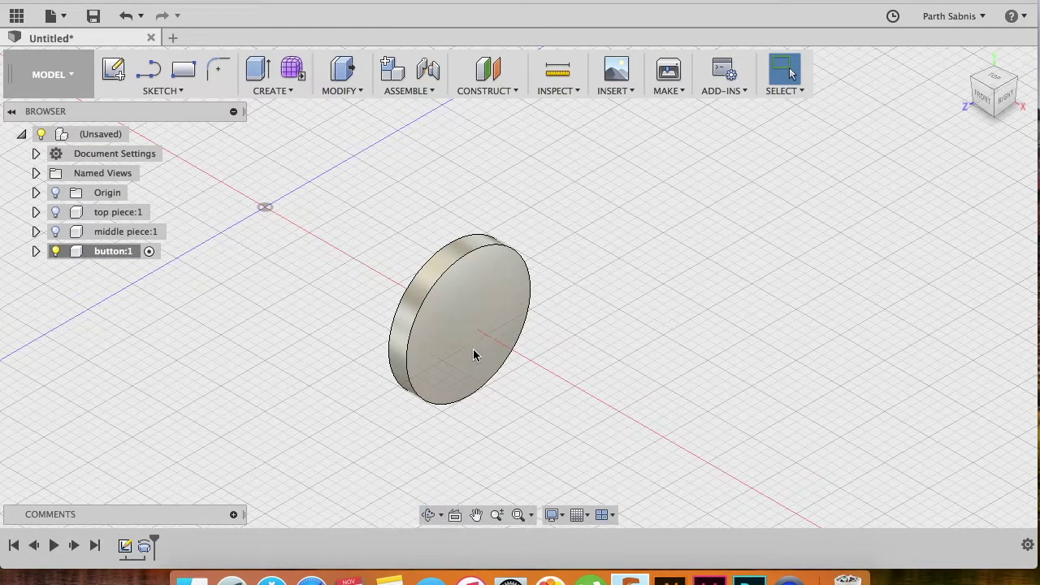
pyautogui.moveTo(474, 354); pyautogui.dragTo(494, 350)
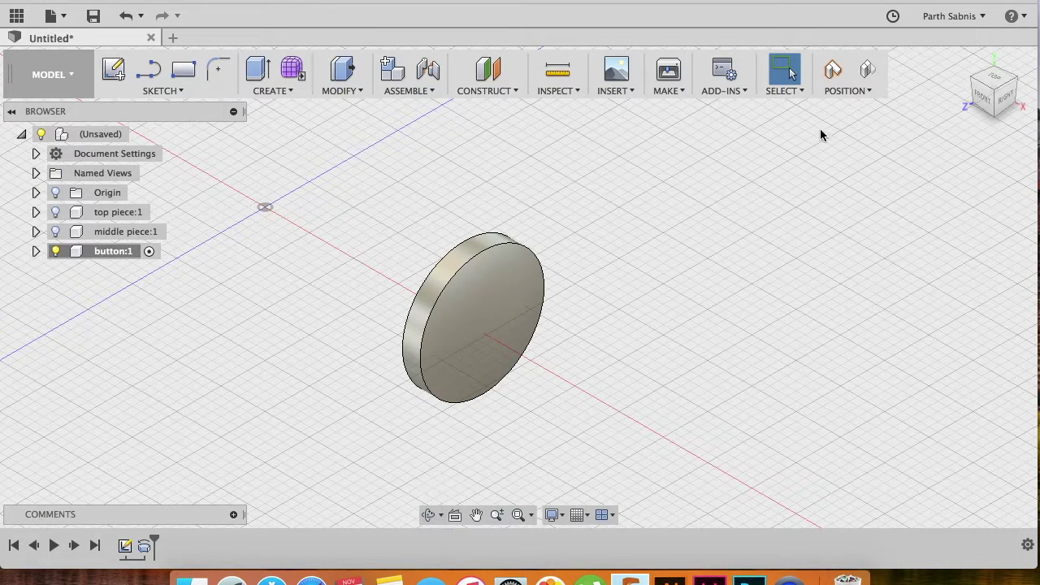
pyautogui.click(867, 71)
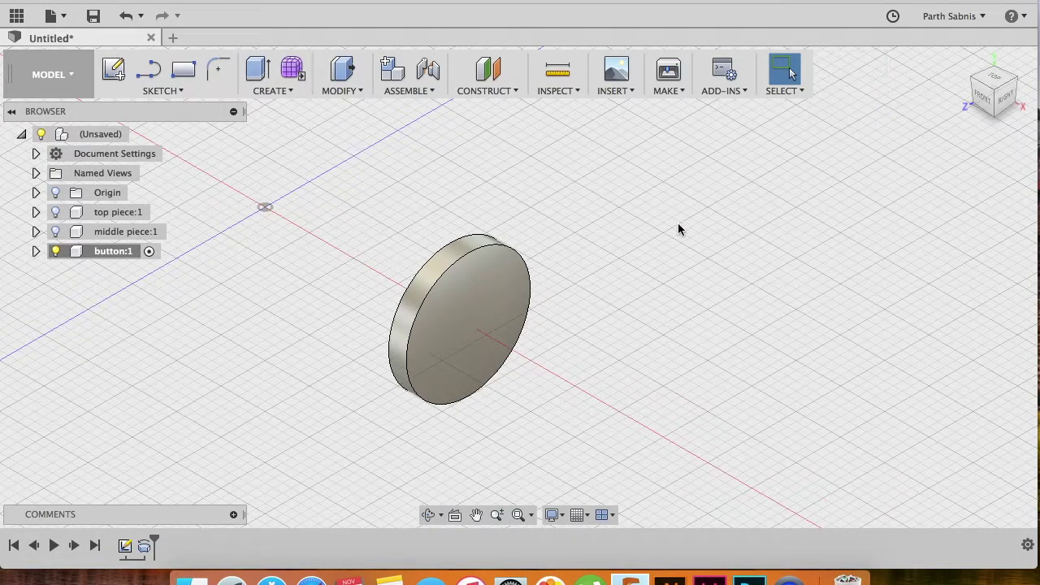
# - Sketch a 10 mm diameter circle centred on the origin on the button's flat circular face, and finish the sketch
pyautogui.click(429, 514)
pyautogui.moveTo(391, 318); pyautogui.dragTo(535, 287)
pyautogui.press('Escape')
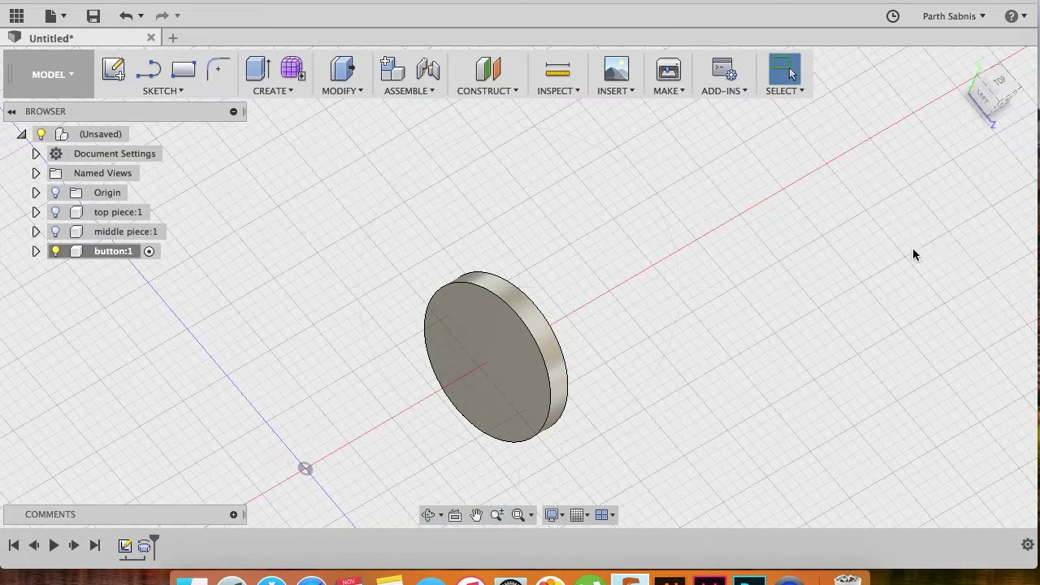
pyautogui.scroll(3, 459, 354)
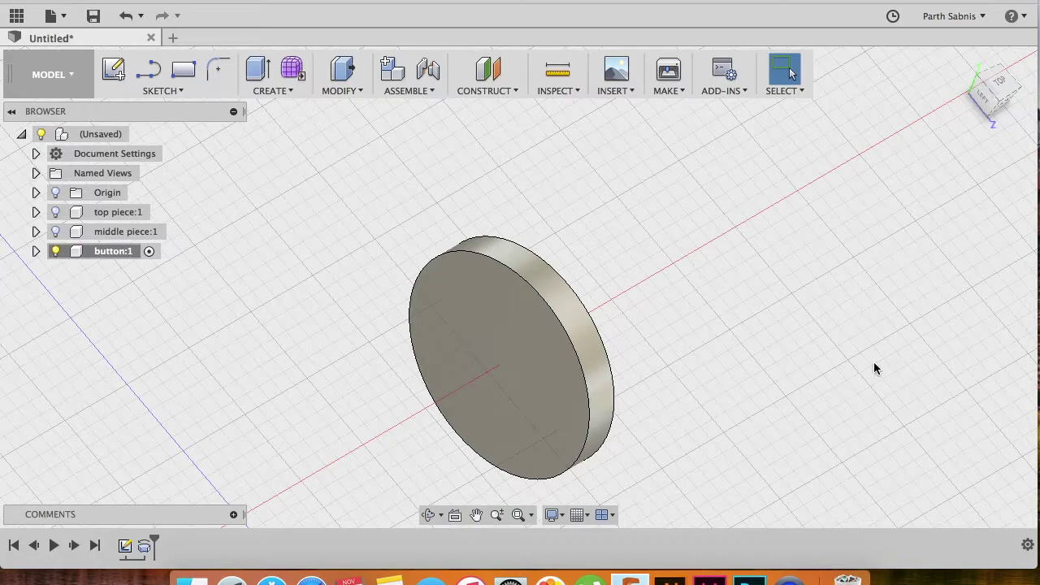
pyautogui.click(490, 346)
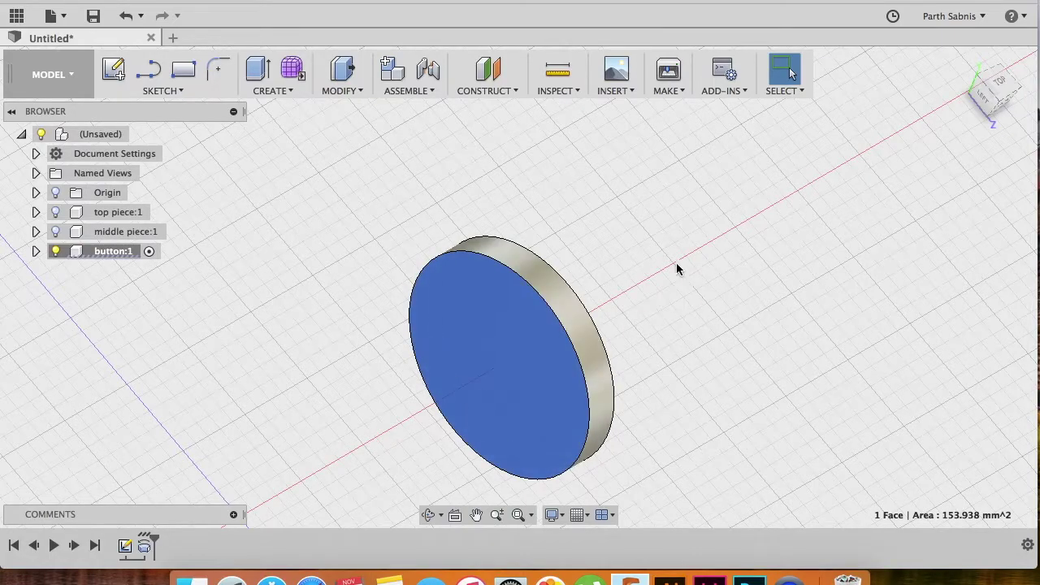
pyautogui.click(966, 61)
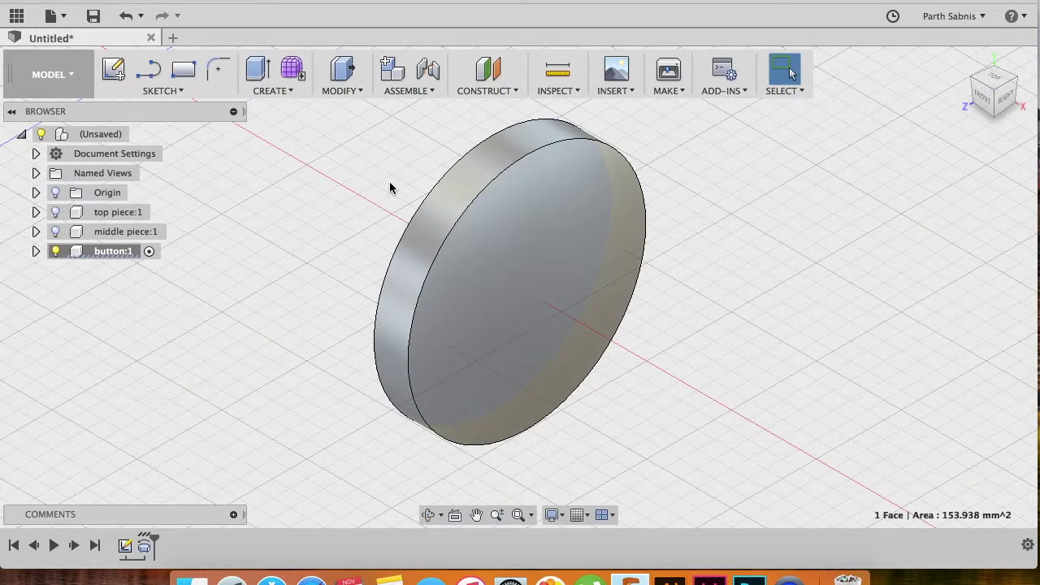
pyautogui.click(427, 514)
pyautogui.moveTo(453, 295); pyautogui.dragTo(577, 265)
pyautogui.press('Escape')
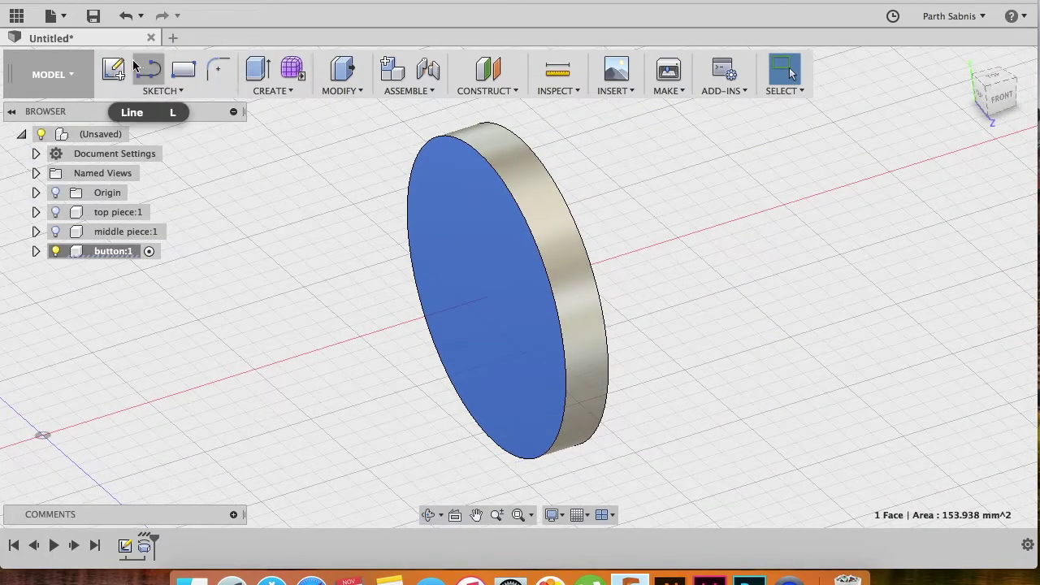
pyautogui.click(113, 69)
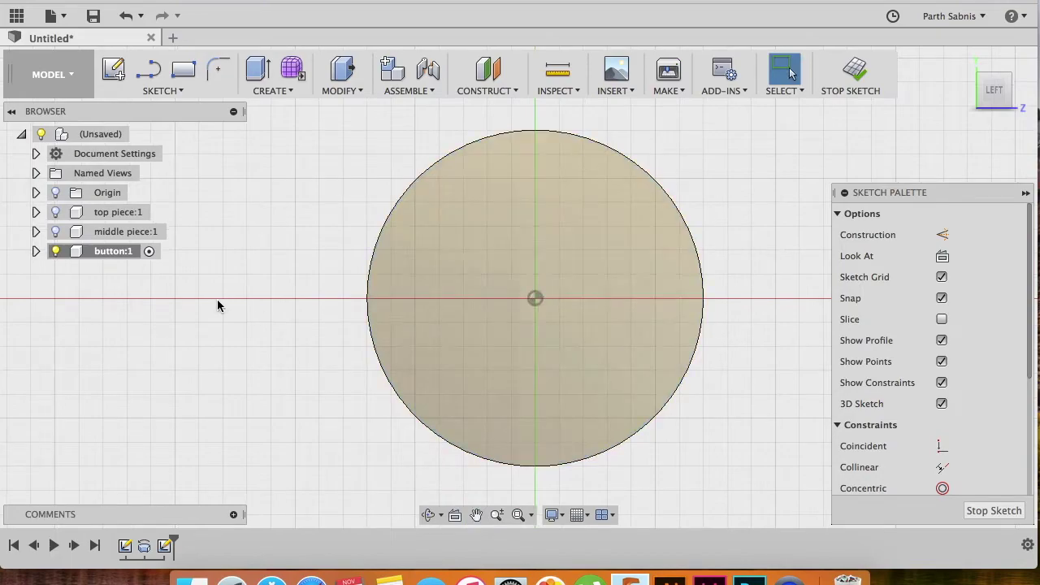
pyautogui.press('c')
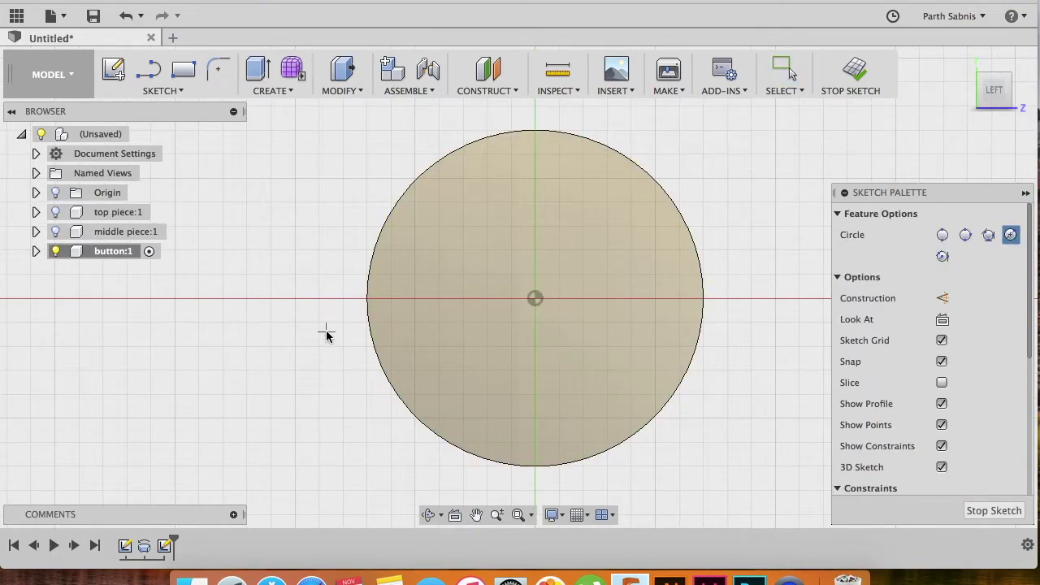
pyautogui.click(535, 299)
pyautogui.write('10')
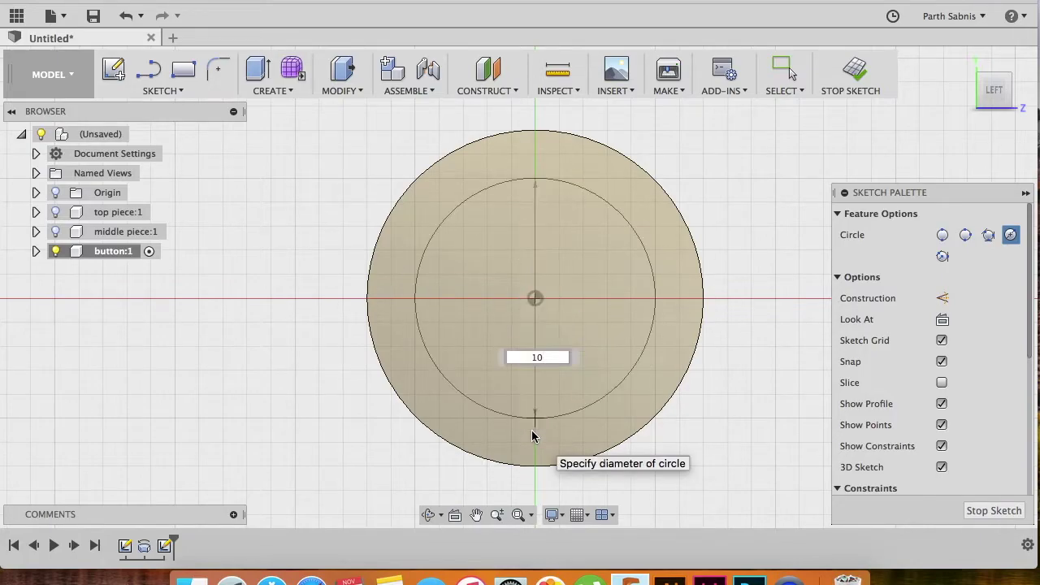
pyautogui.press('Return')
pyautogui.press('Escape')
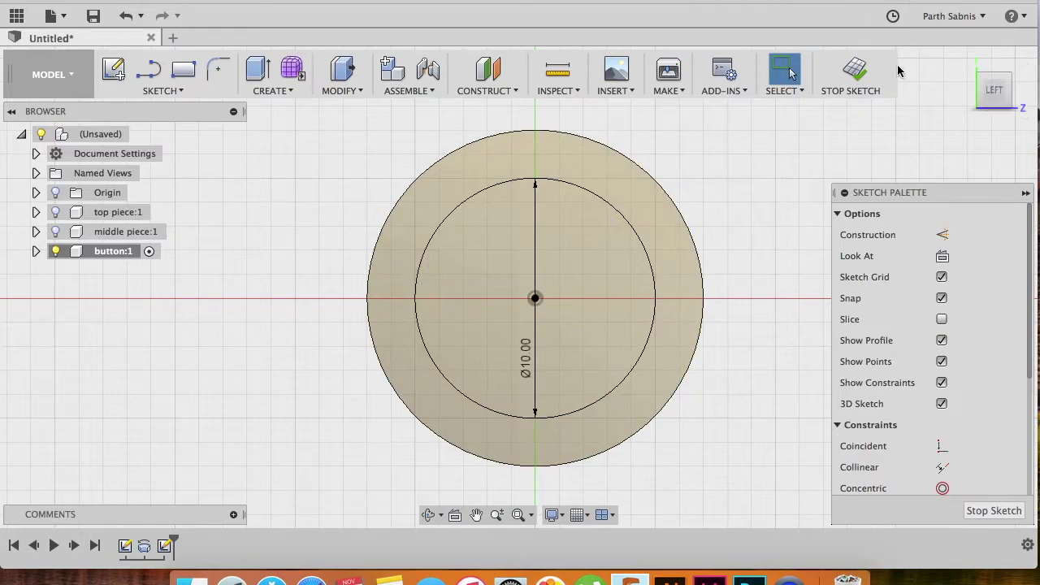
pyautogui.click(856, 72)
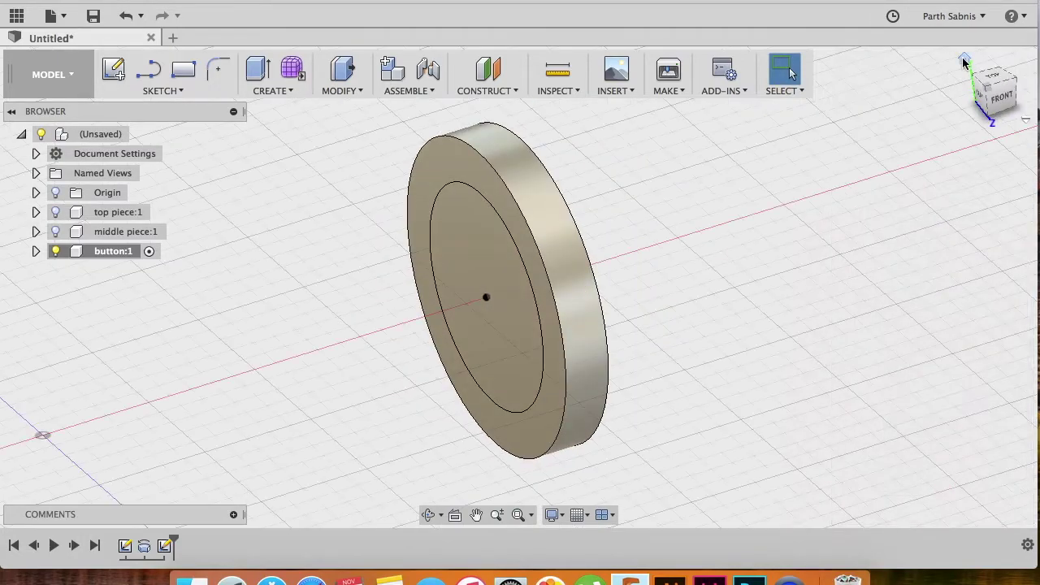
# - Extrude the 10 mm circle by -10 mm through the button's domed side with the Join operation to form a stem
pyautogui.press('e')
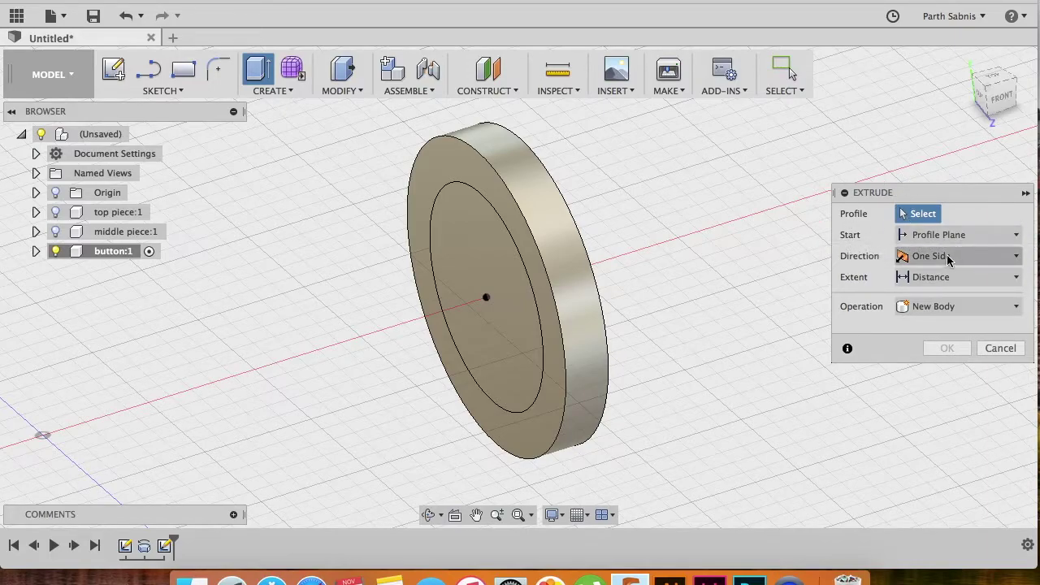
pyautogui.click(475, 273)
pyautogui.moveTo(469, 305); pyautogui.dragTo(627, 271)
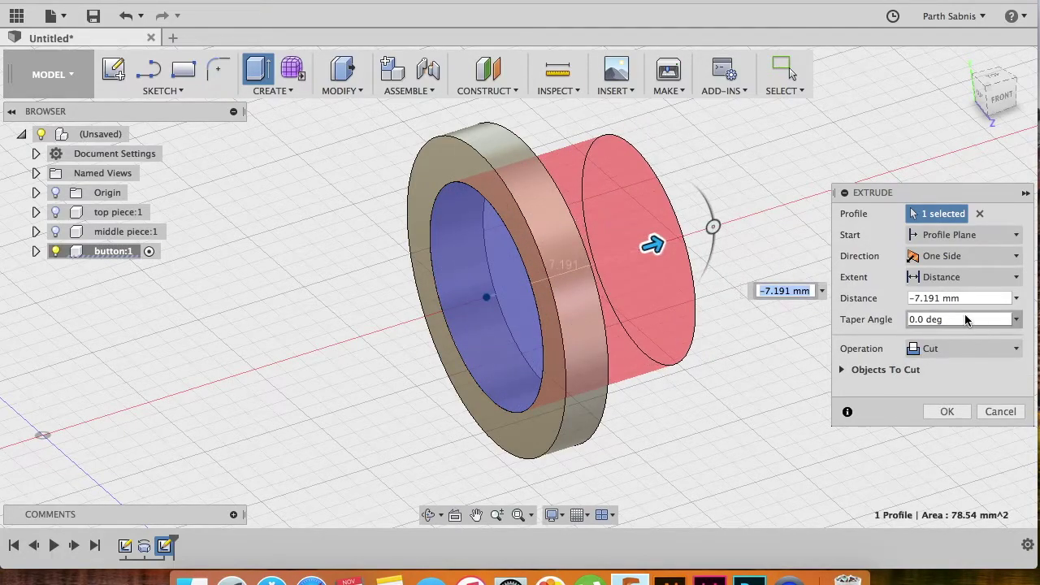
pyautogui.click(938, 351)
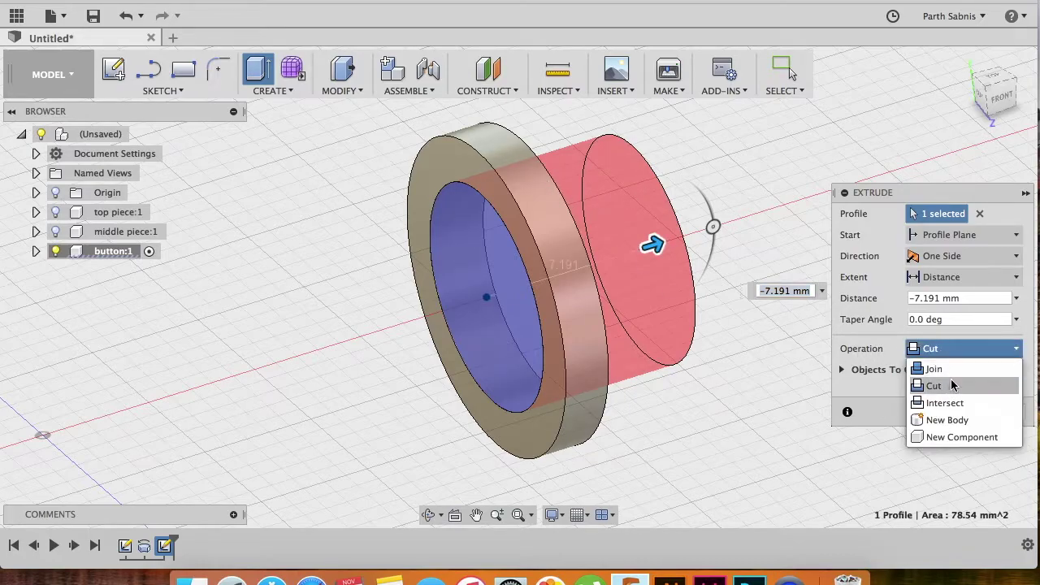
pyautogui.click(945, 366)
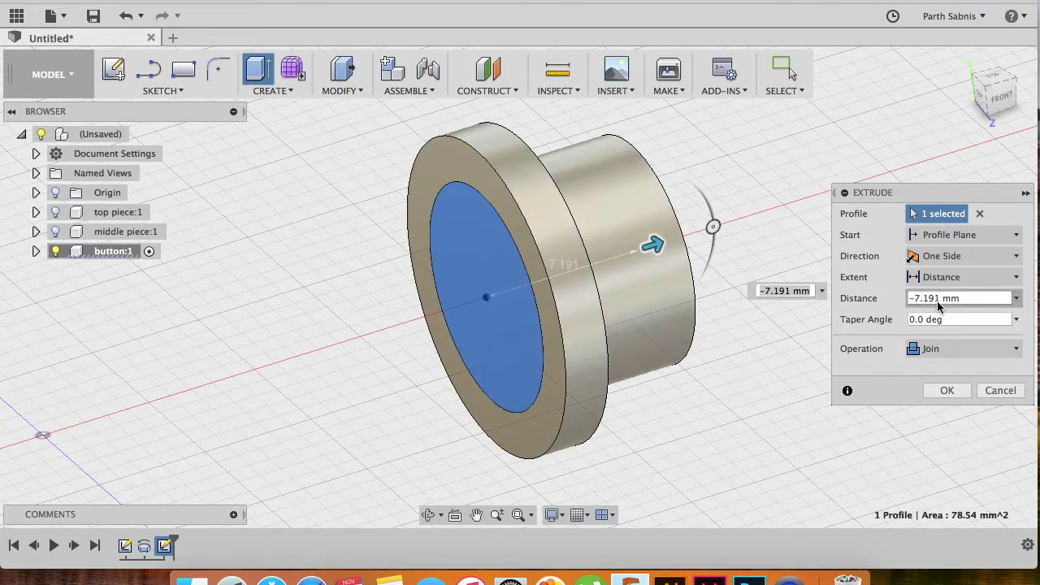
pyautogui.doubleClick(927, 299)
pyautogui.write('-1')
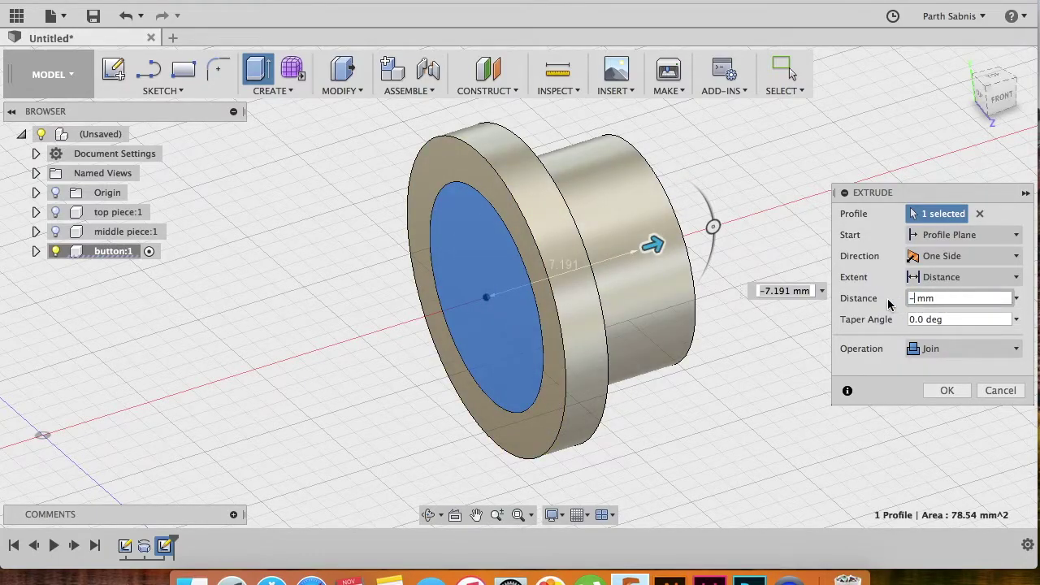
pyautogui.write('0')
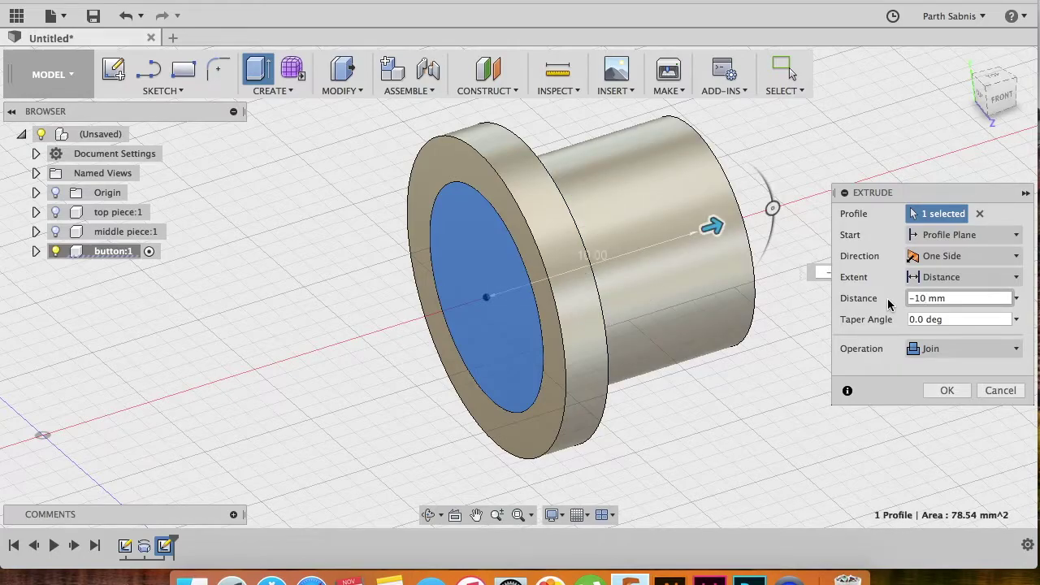
pyautogui.press('Return')
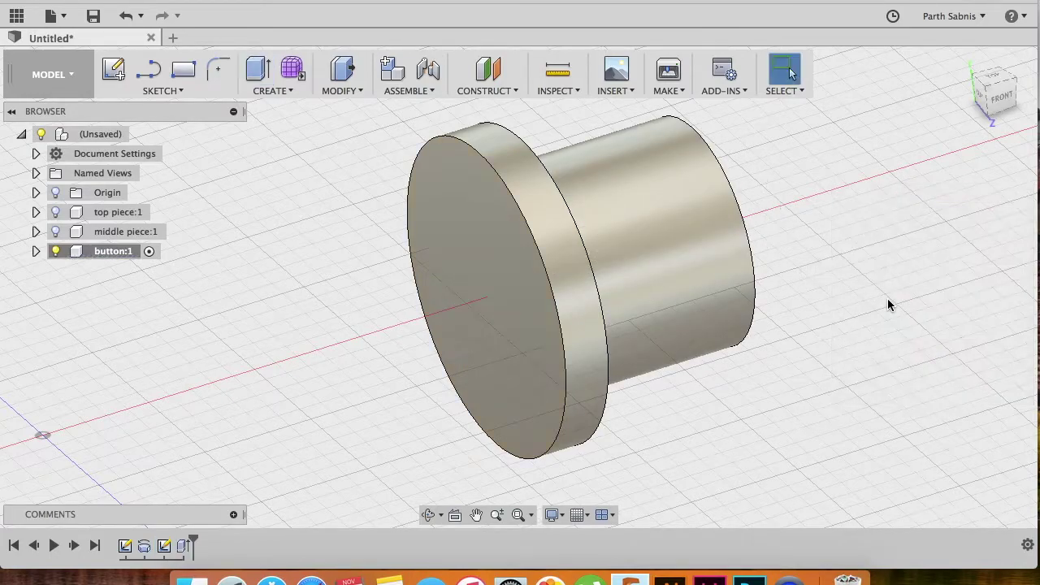
# - Sketch a 9.5 mm diameter circle centred on the end face of the button's stem, and finish the sketch
pyautogui.click(429, 514)
pyautogui.moveTo(470, 259); pyautogui.dragTo(422, 242)
pyautogui.press('Escape')
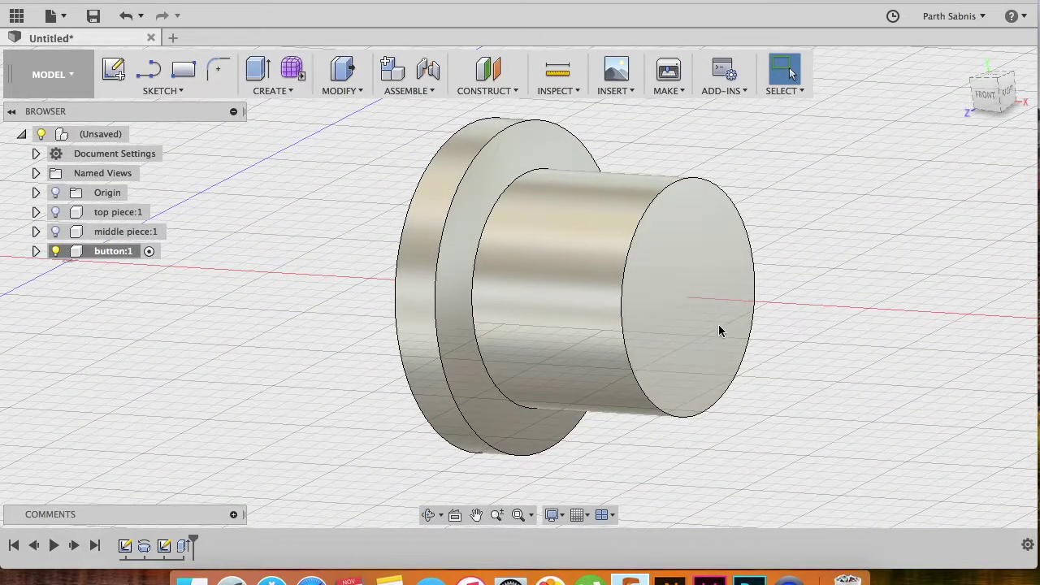
pyautogui.click(691, 274)
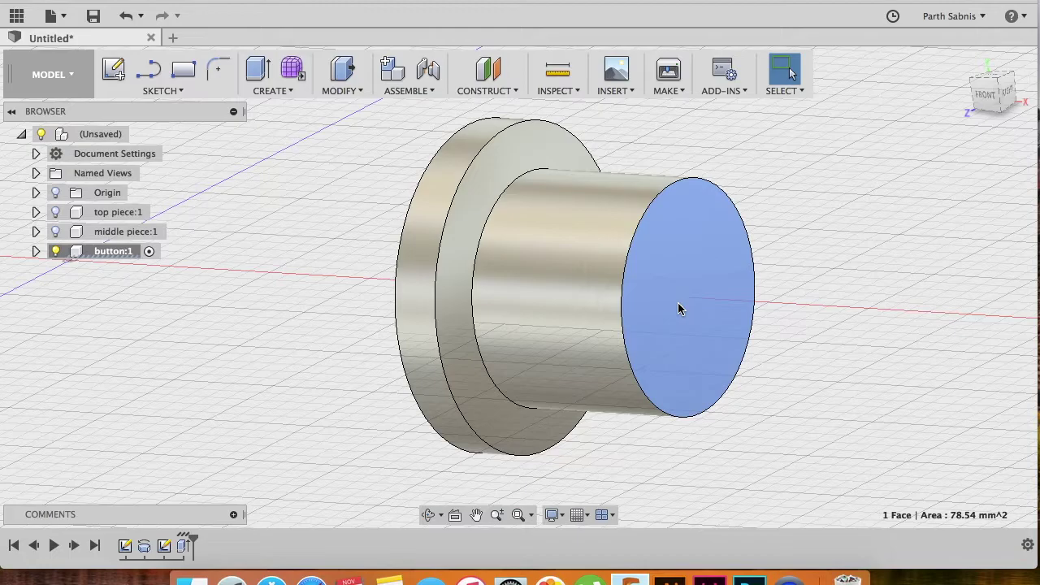
pyautogui.click(113, 69)
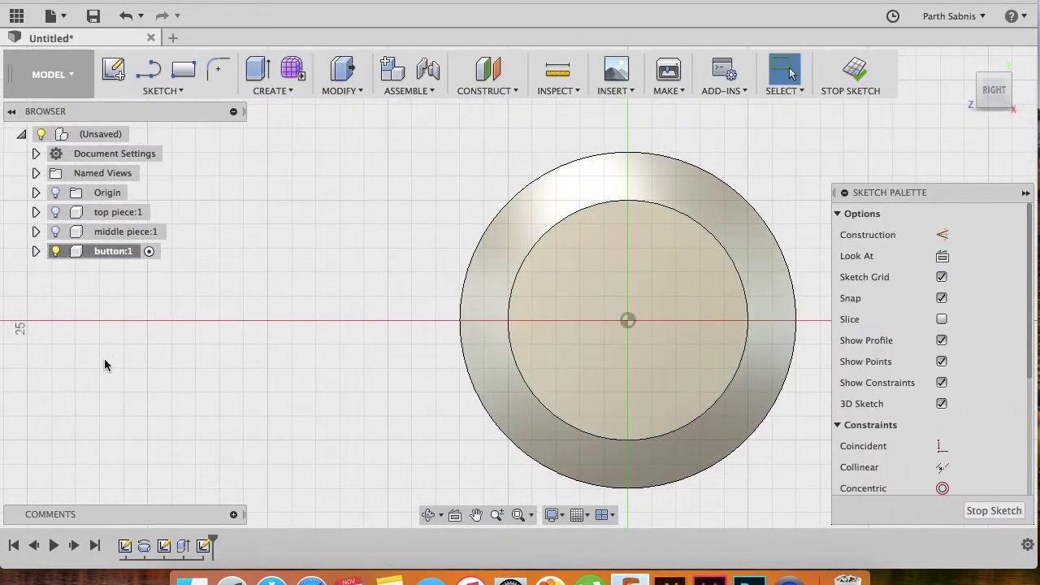
pyautogui.press('c')
pyautogui.click(626, 322)
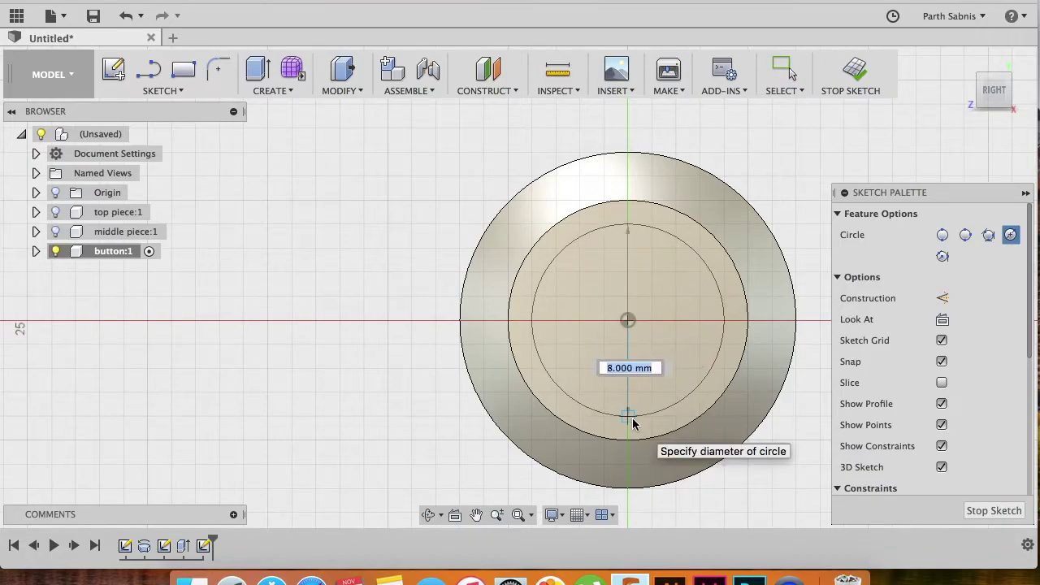
pyautogui.write('9.5')
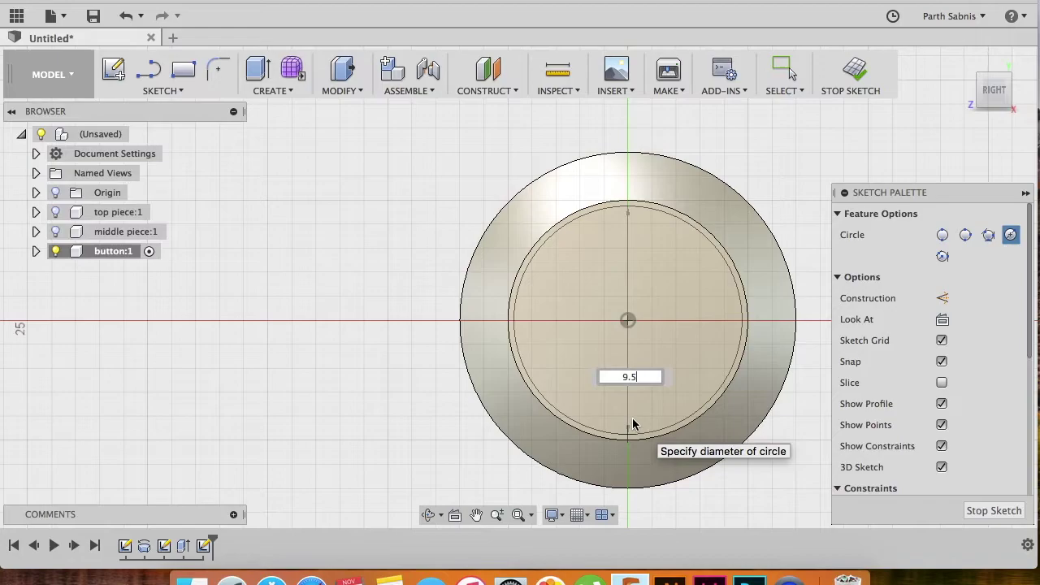
pyautogui.press('Return')
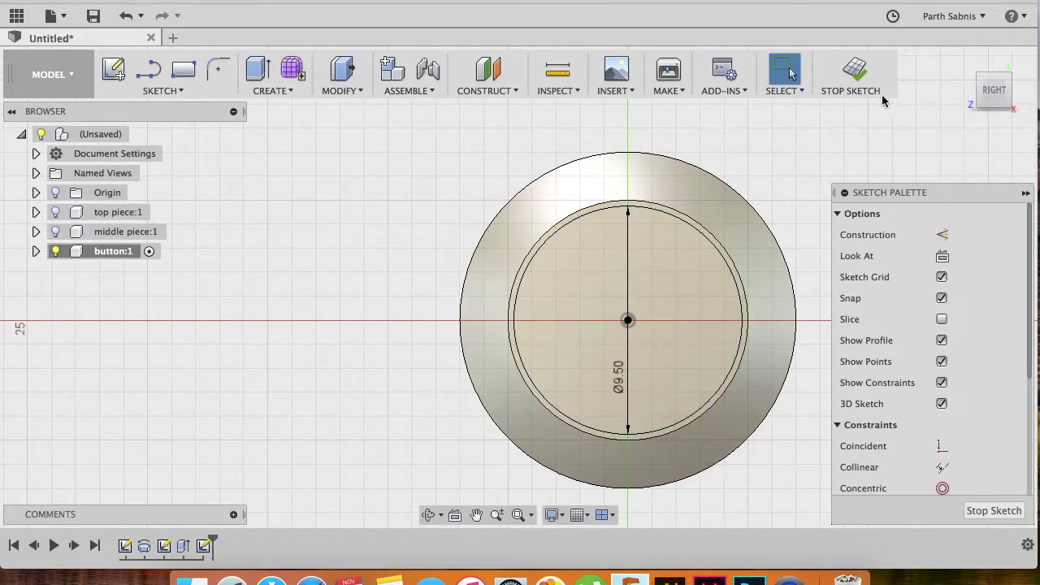
pyautogui.click(855, 77)
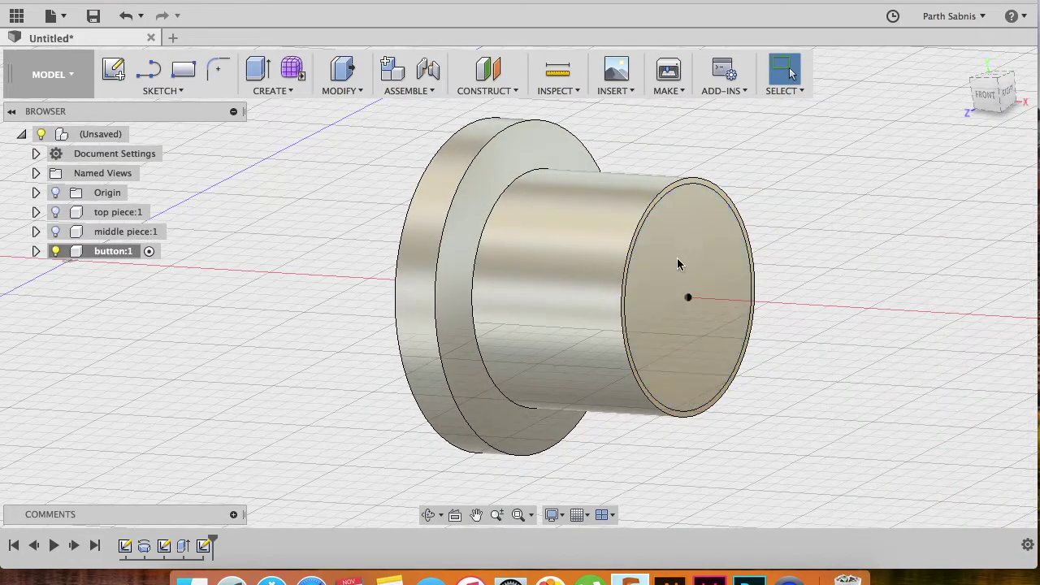
# - Extrude the 9.5 mm circle on the end of the button's stem by 1 mm with the Join operation
pyautogui.click(701, 270)
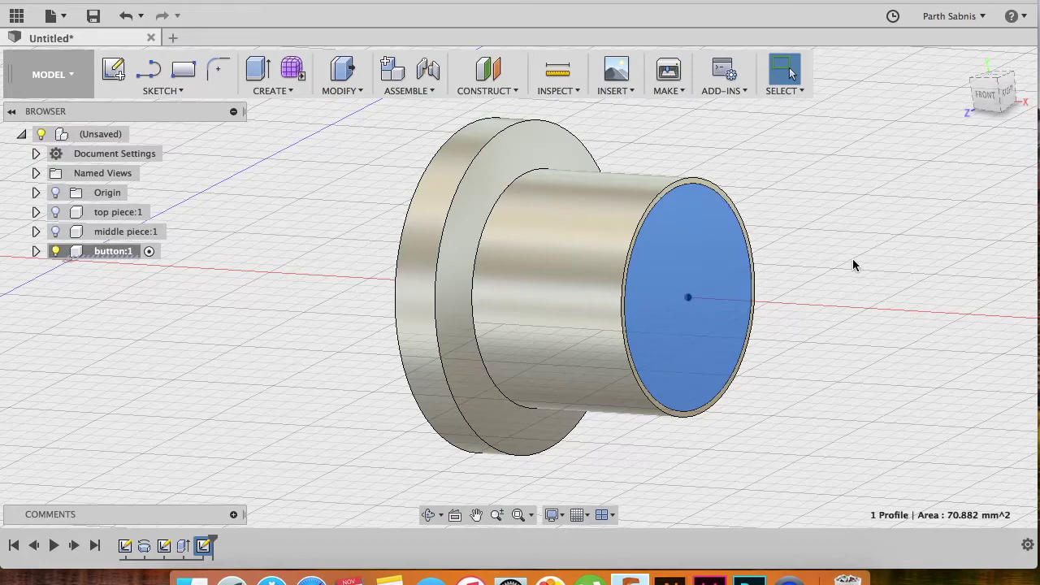
pyautogui.press('e')
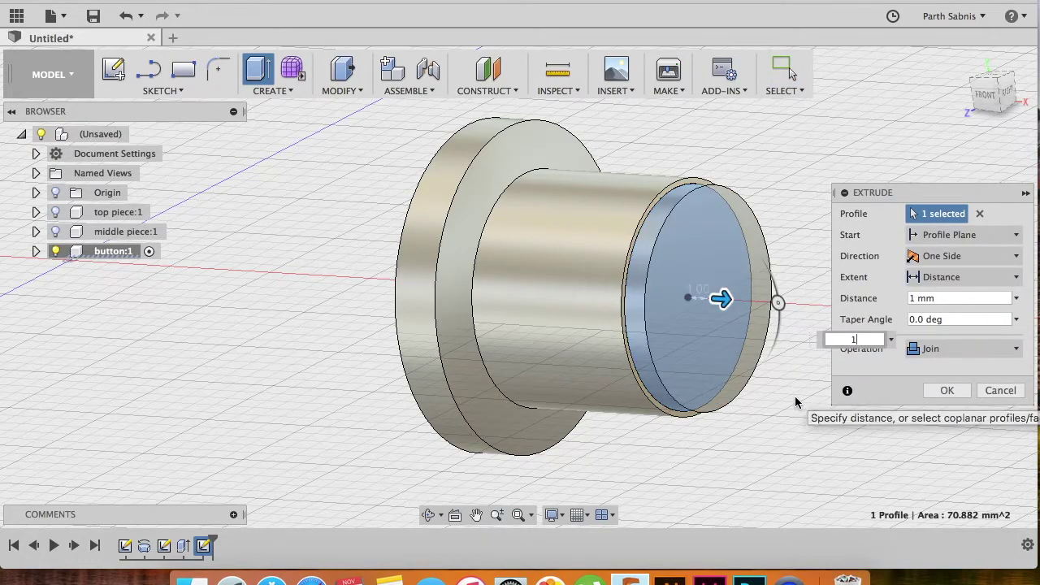
pyautogui.click(946, 391)
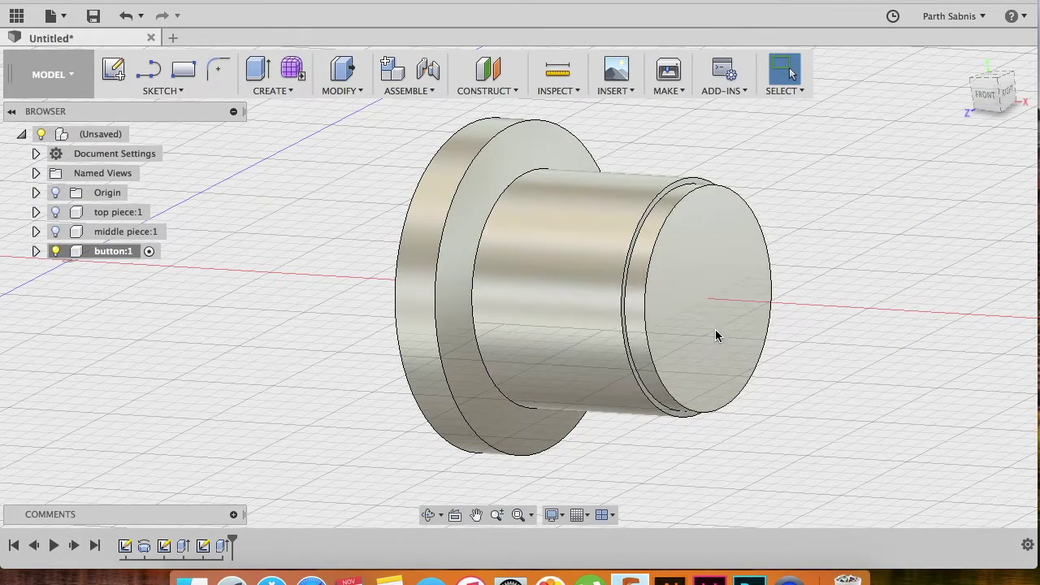
# - Chamfer the outer circular edge of the stem's raised end with an equal distance of 1 mm
pyautogui.click(674, 215)
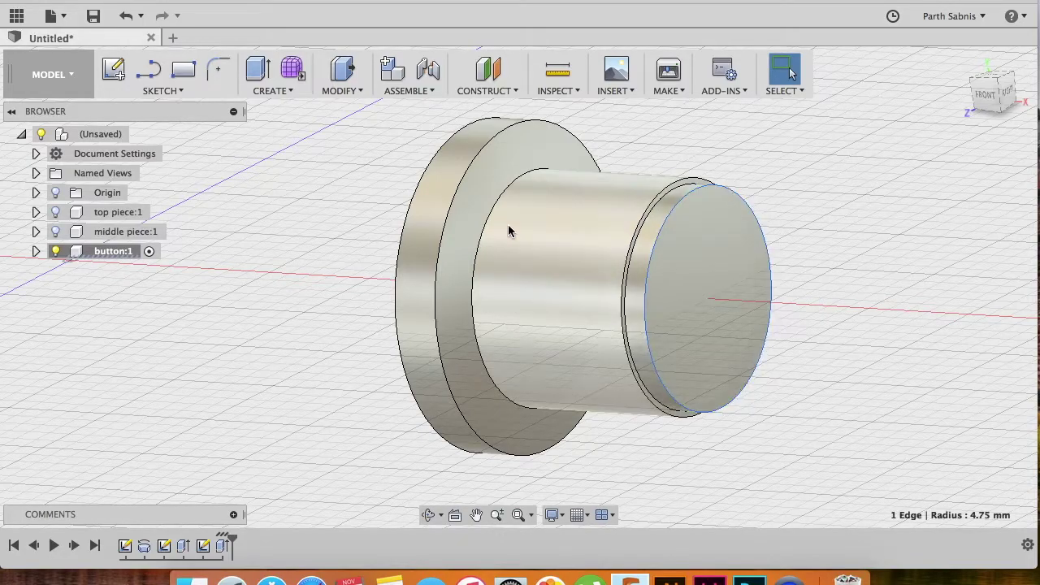
pyautogui.click(339, 91)
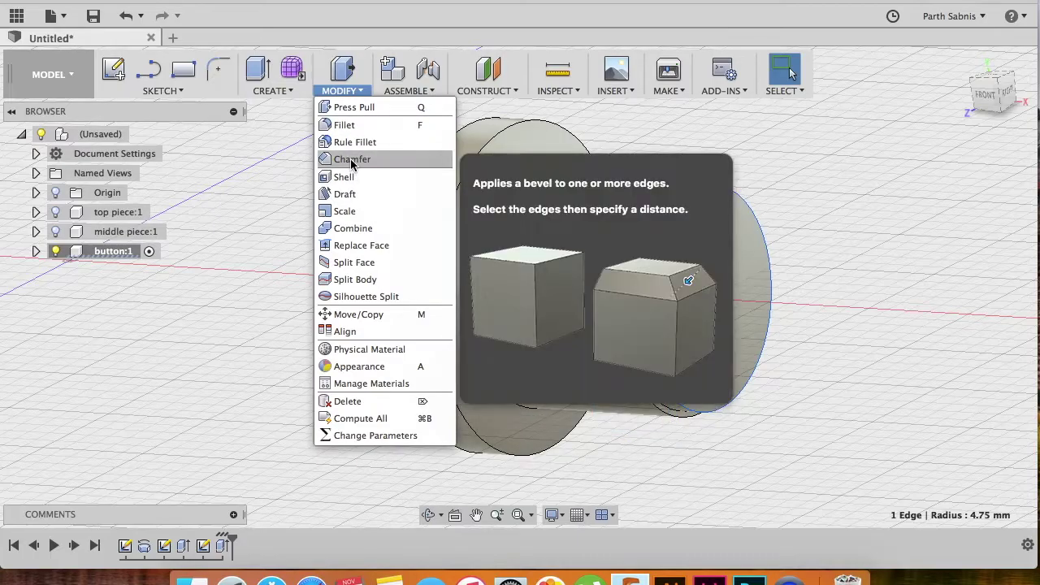
pyautogui.click(352, 160)
pyautogui.write('1')
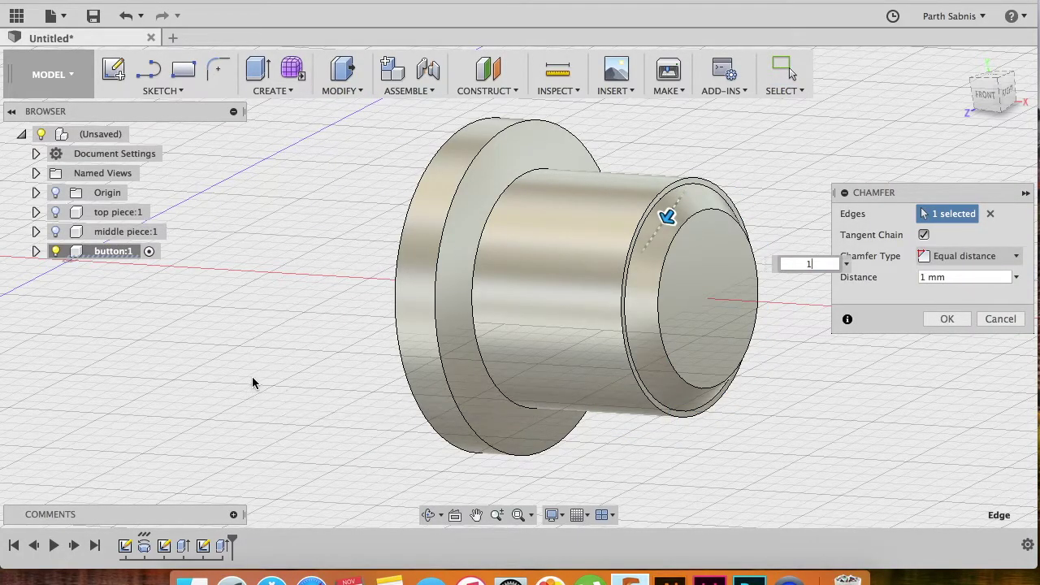
pyautogui.click(947, 319)
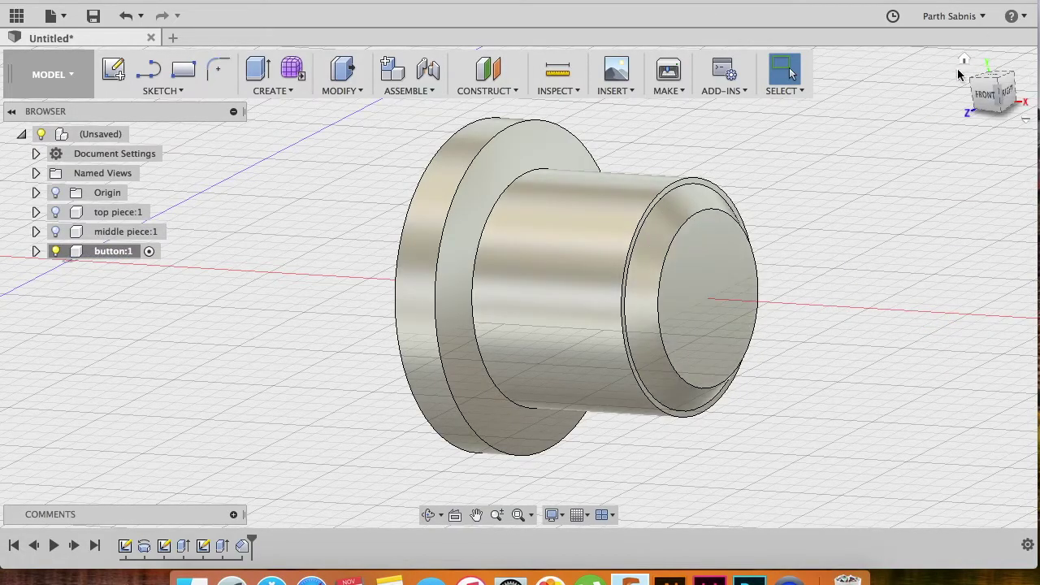
pyautogui.click(965, 61)
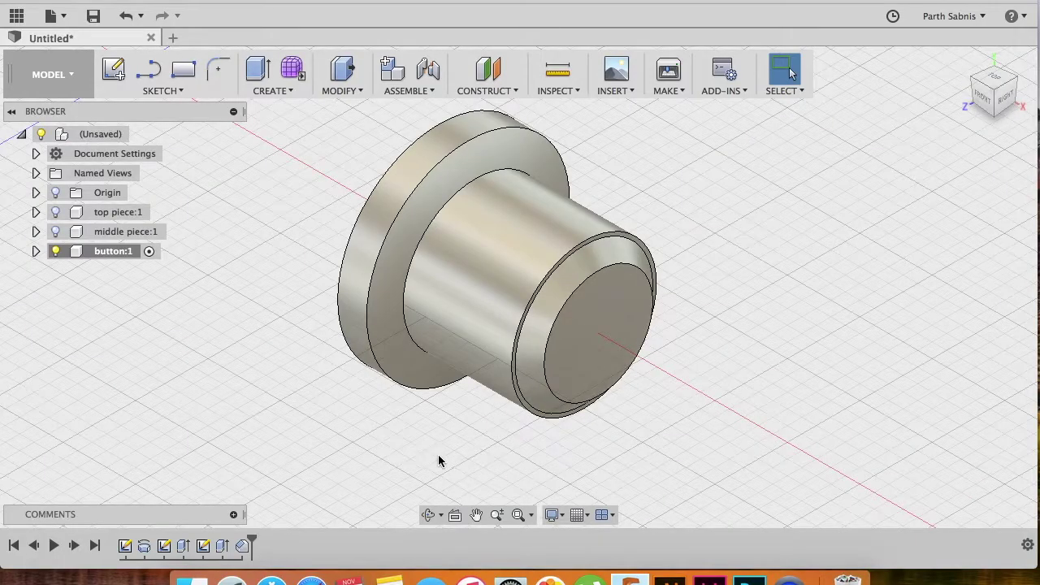
pyautogui.click(428, 514)
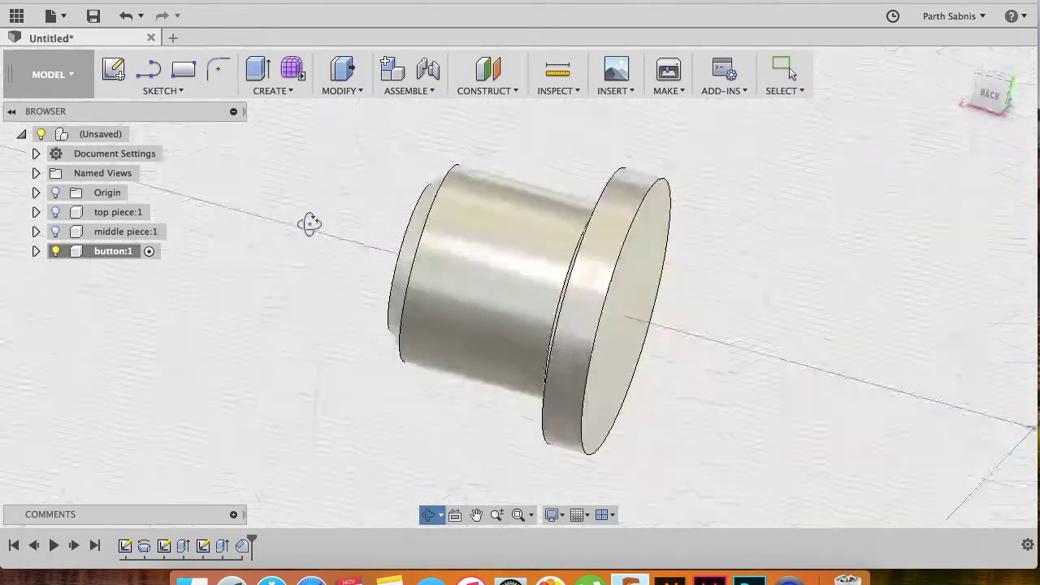